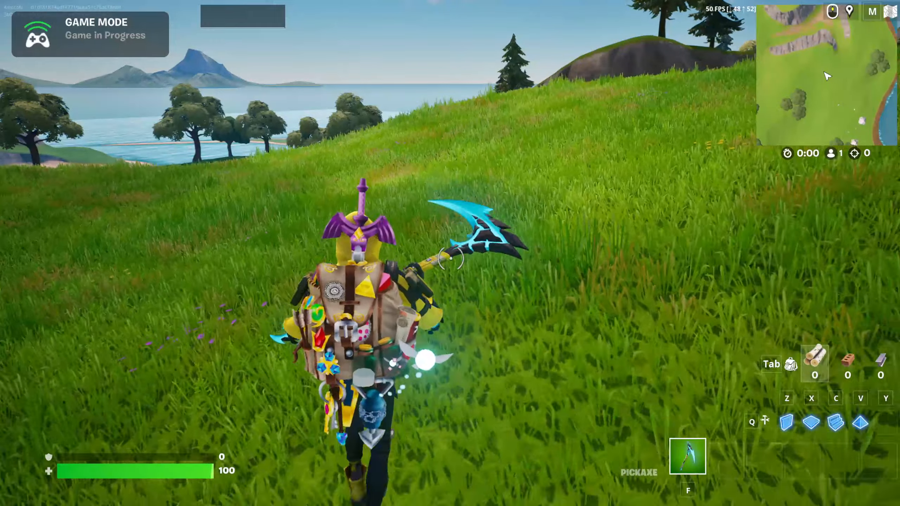
# Run the character across the grassy hillside in the live game to view the worn backpack from behind.
pyautogui.press('w')
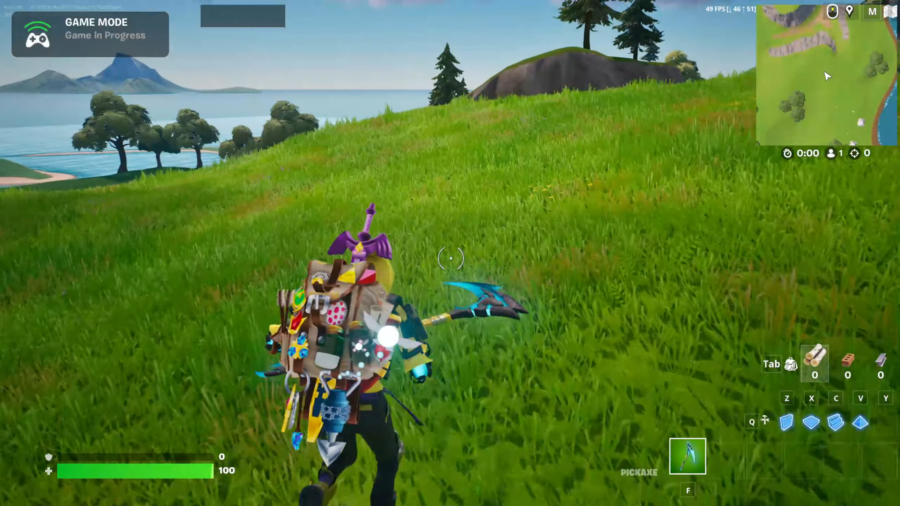
pyautogui.press('w')
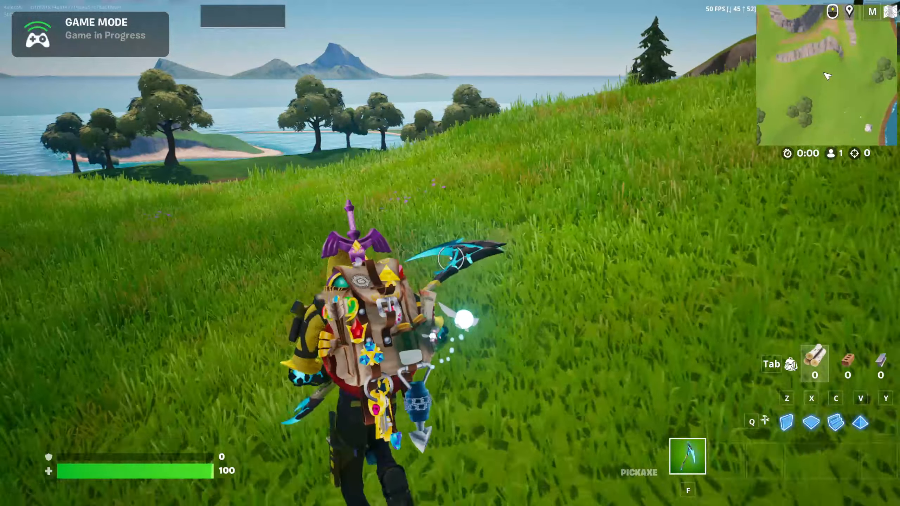
pyautogui.press('w')
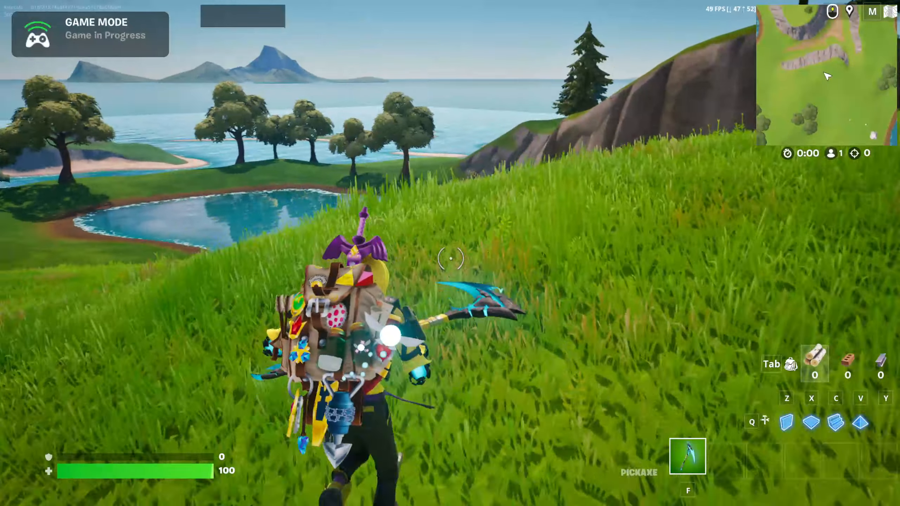
pyautogui.press('w')
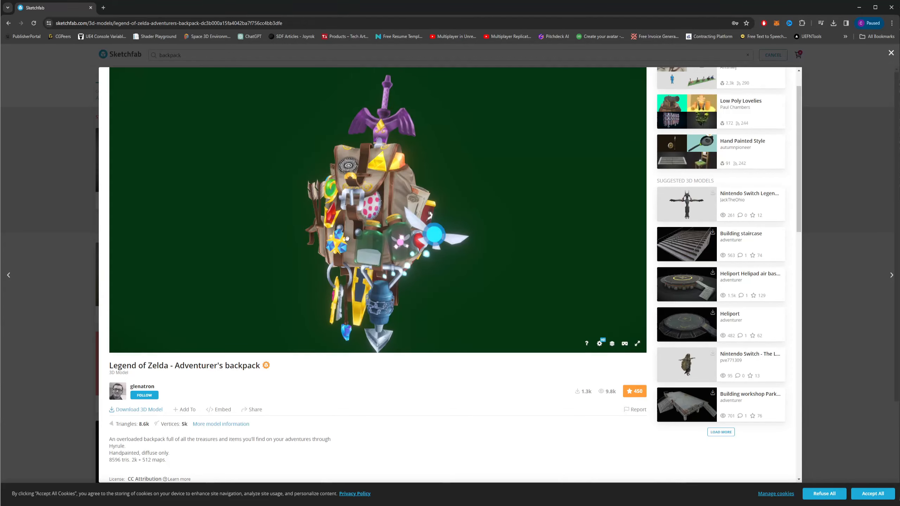
# Inspect the Legend of Zelda - Adventurer's backpack model on Sketchfab and review its available download formats.
pyautogui.moveTo(347, 239)
pyautogui.mouseDown()
pyautogui.moveTo(411, 237)
pyautogui.moveTo(308, 236)
pyautogui.moveTo(337, 238)
pyautogui.mouseUp()
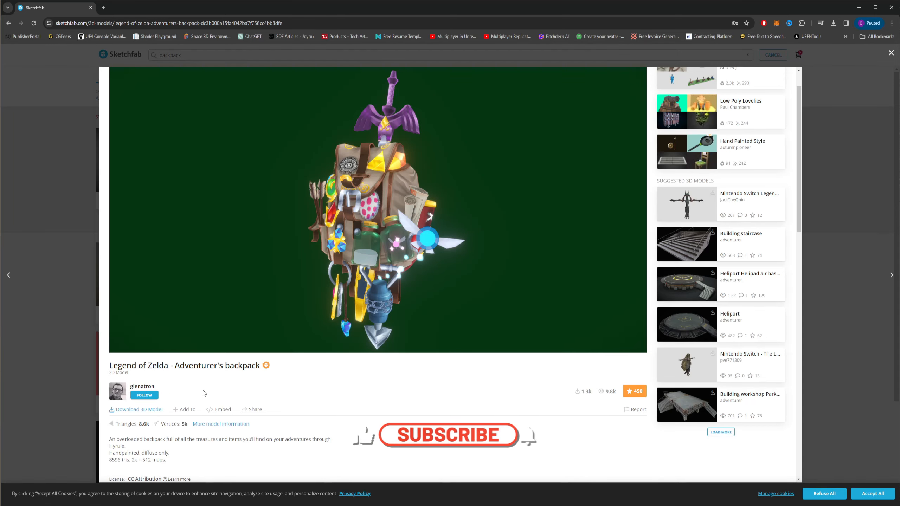
pyautogui.click(139, 410)
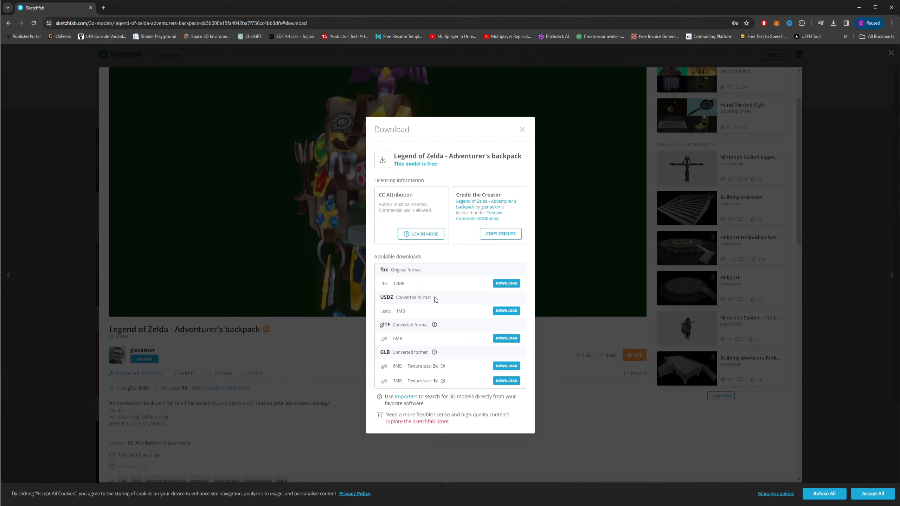
pyautogui.click(522, 130)
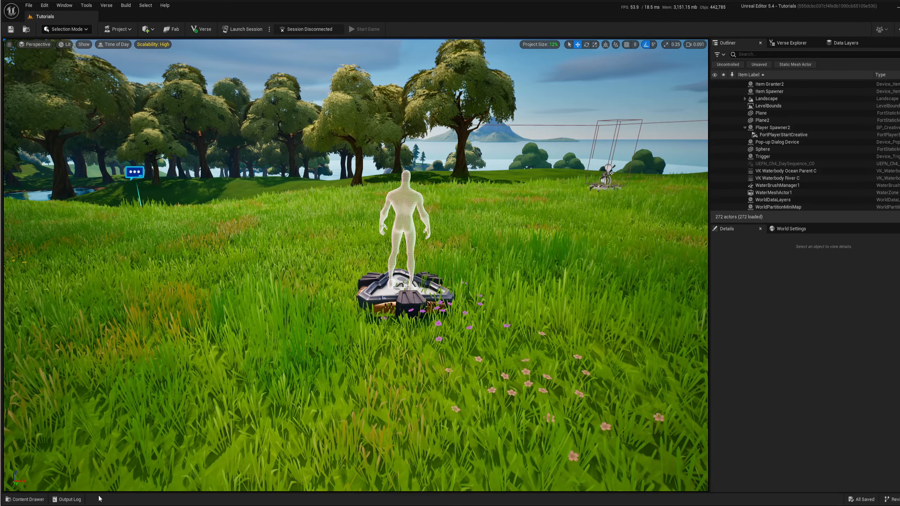
# Switch to Unreal Editor, open the M_Glass material from the VFX folder and place its editor window fully in view.
pyautogui.click(28, 499)
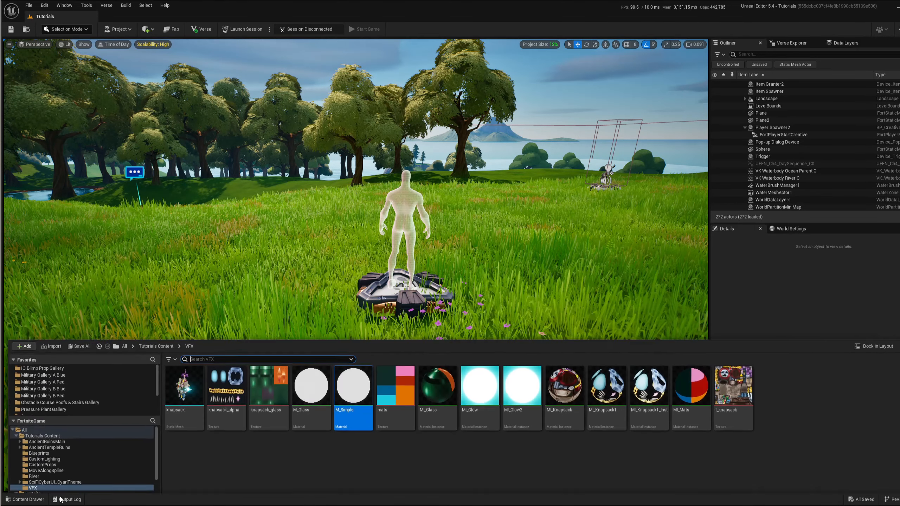
pyautogui.click(298, 438)
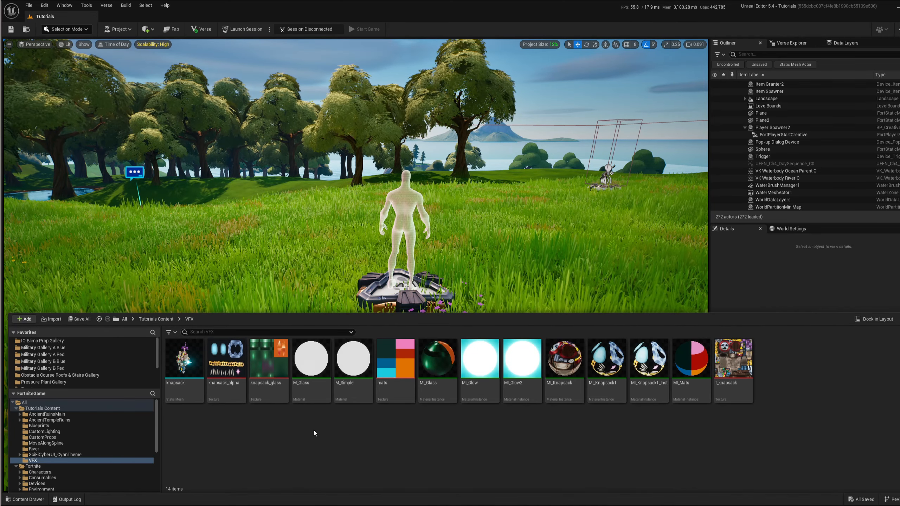
pyautogui.click(310, 392)
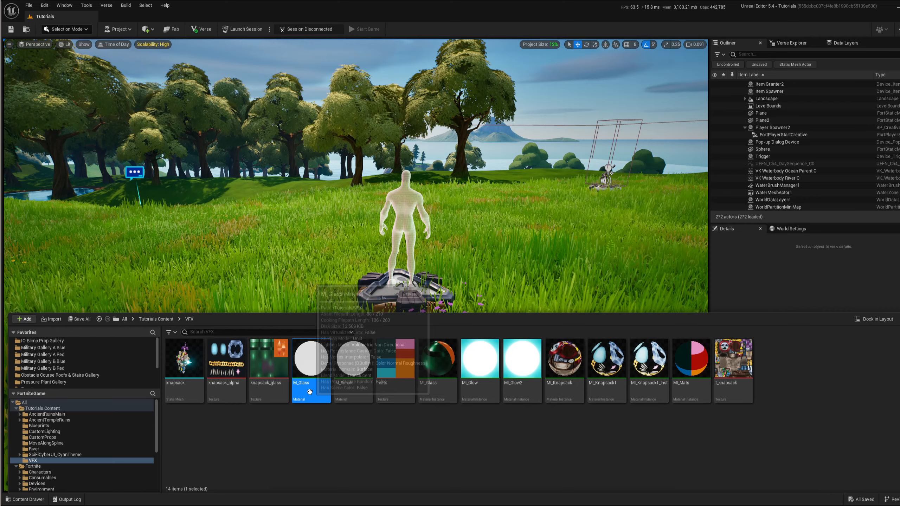
pyautogui.doubleClick(310, 392)
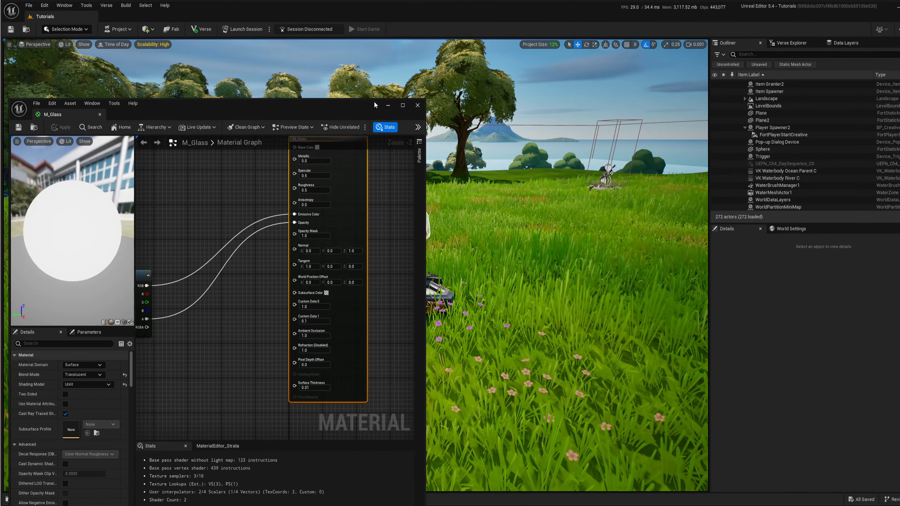
pyautogui.moveTo(374, 101); pyautogui.dragTo(602, 59)
pyautogui.scroll(-3, 488, 279)
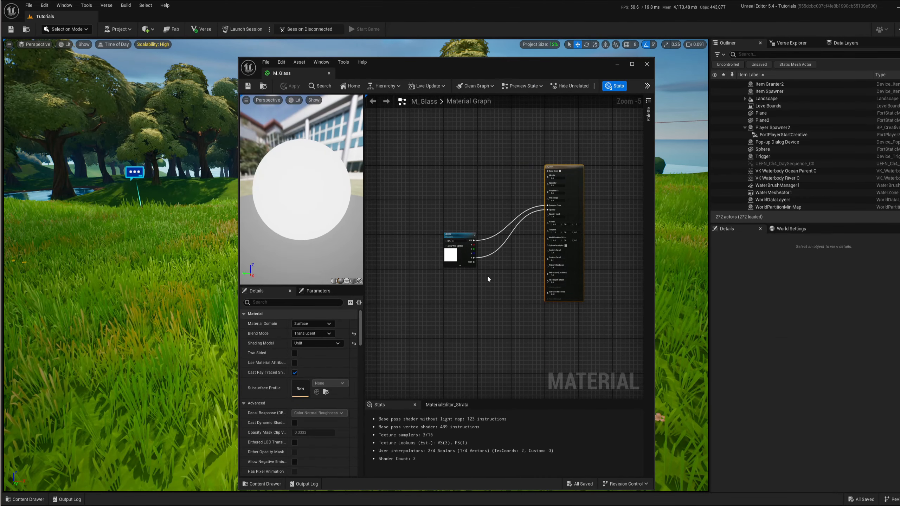
# Move the Albedo texture parameter node up level with the material's Emissive Color input.
pyautogui.scroll(3, 488, 280)
pyautogui.moveTo(421, 235); pyautogui.dragTo(451, 170)
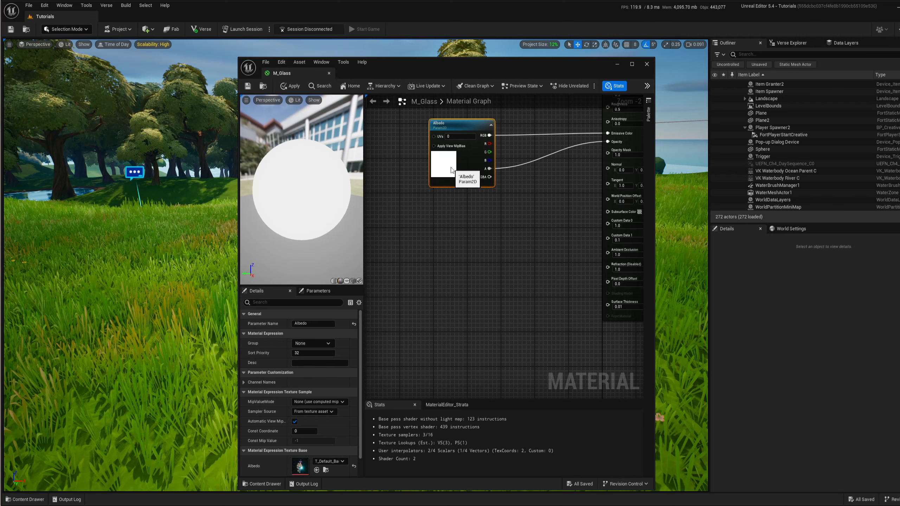
pyautogui.moveTo(518, 212); pyautogui.dragTo(500, 261, button='right')
pyautogui.moveTo(428, 175); pyautogui.dragTo(445, 174)
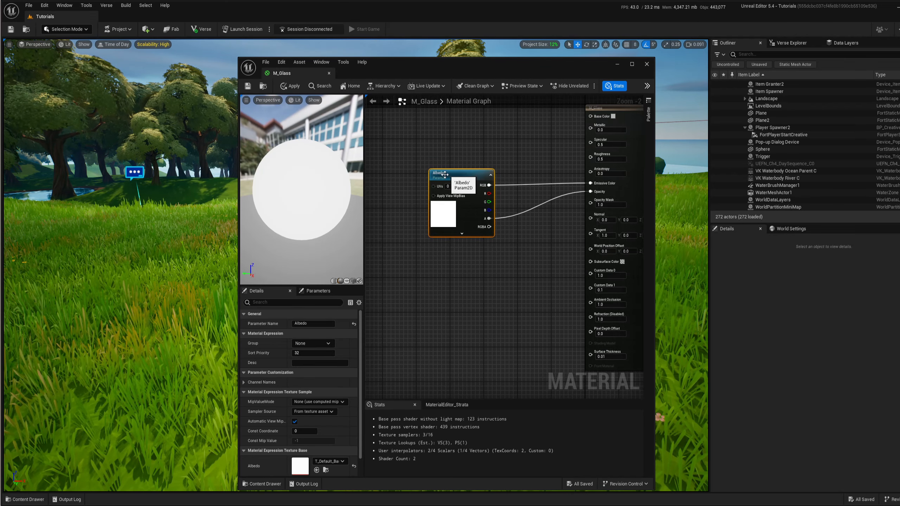
pyautogui.moveTo(433, 314); pyautogui.dragTo(459, 277, button='right')
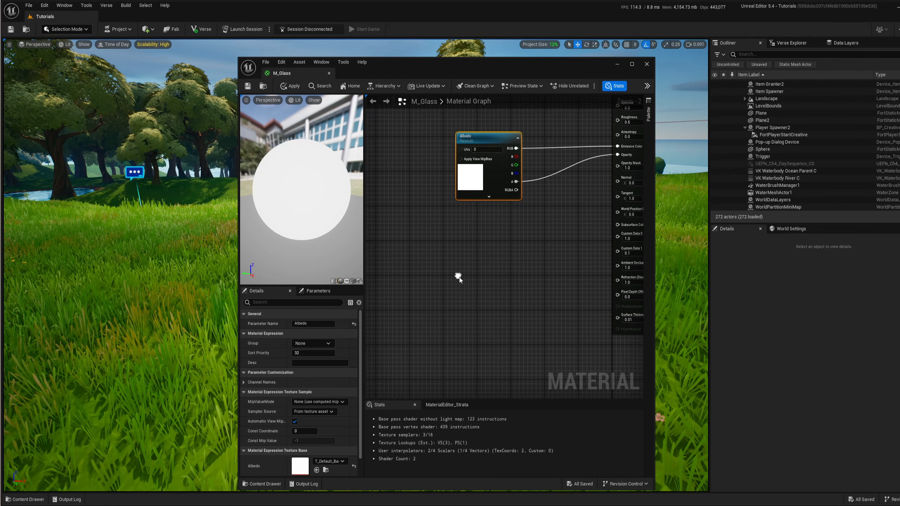
# Add a Texture Sample node below Albedo and convert it to a parameter named rrrr.
pyautogui.click(439, 264)
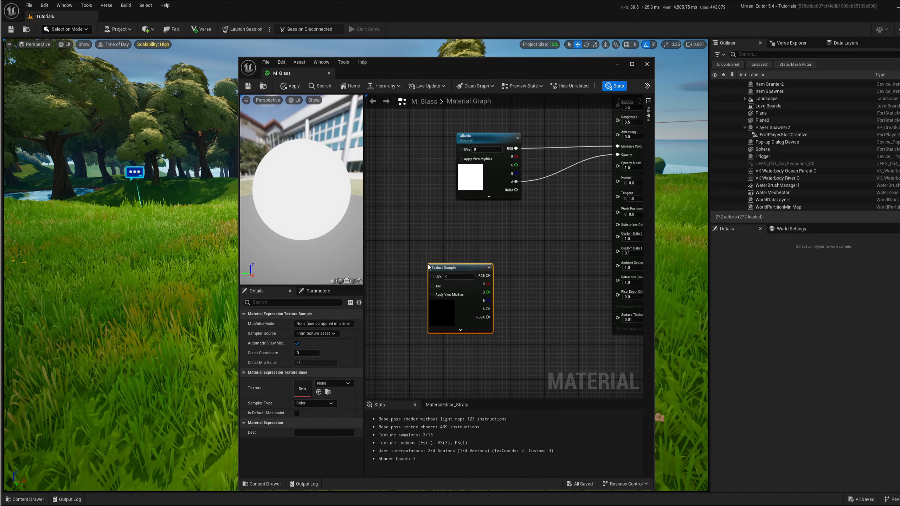
pyautogui.rightClick(449, 270)
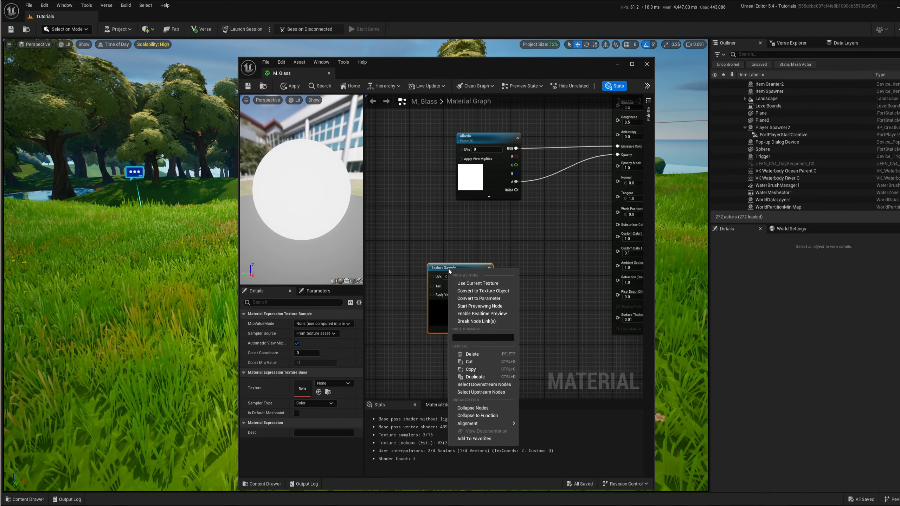
pyautogui.click(489, 299)
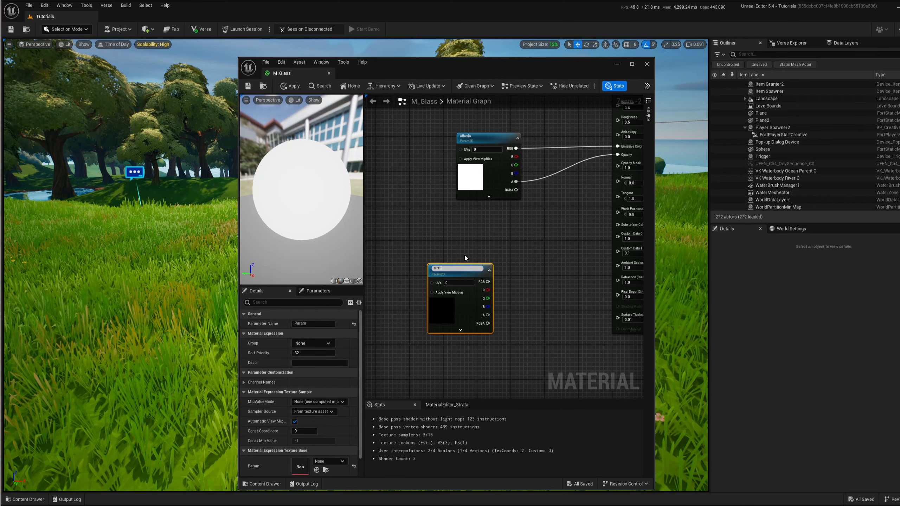
pyautogui.press('Return')
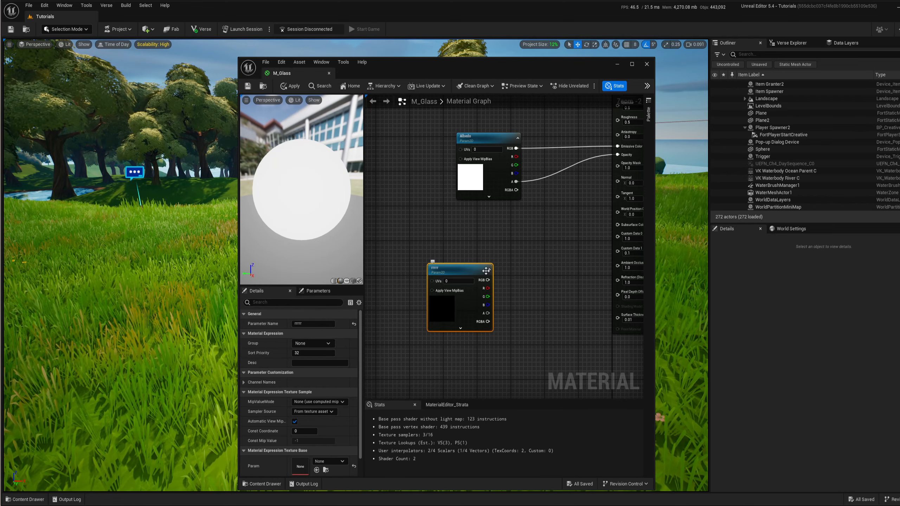
pyautogui.moveTo(487, 270); pyautogui.dragTo(480, 295, button='right')
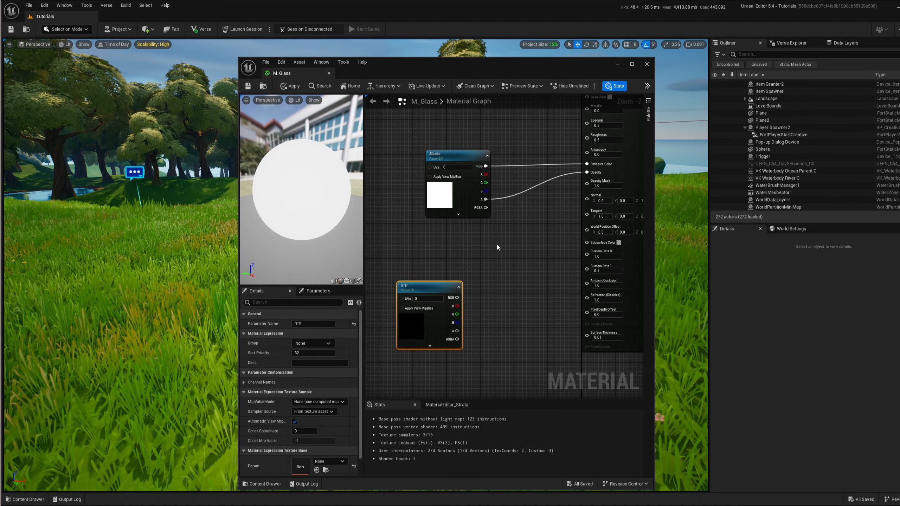
pyautogui.moveTo(497, 248); pyautogui.dragTo(521, 248, button='right')
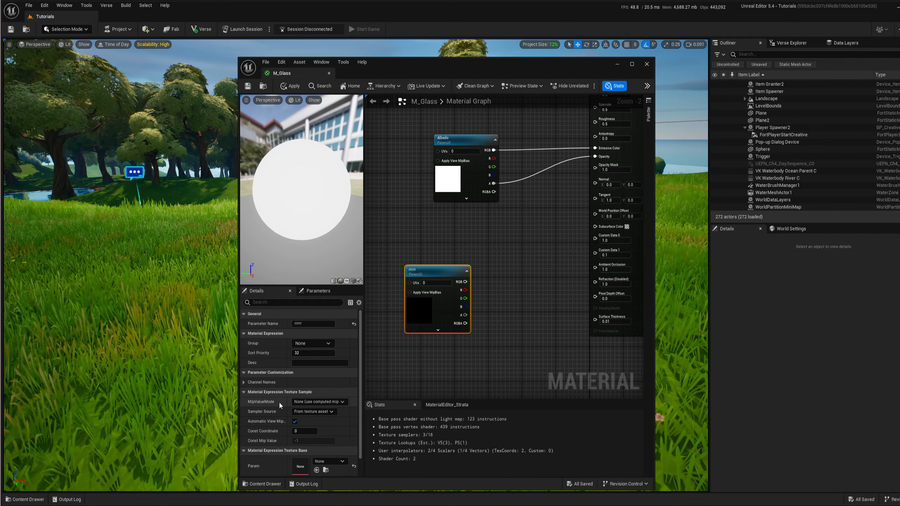
# Review the available Shading Model options in the M_Glass material properties.
pyautogui.click(374, 377)
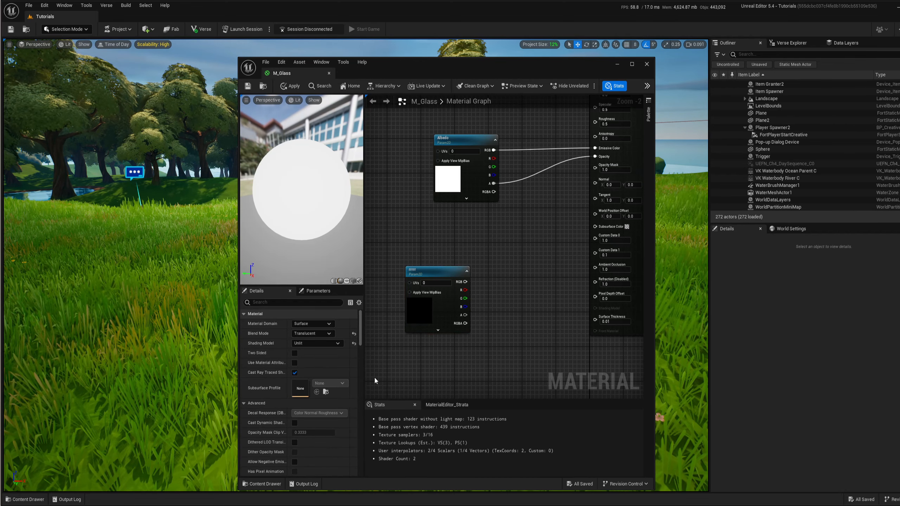
pyautogui.click(307, 344)
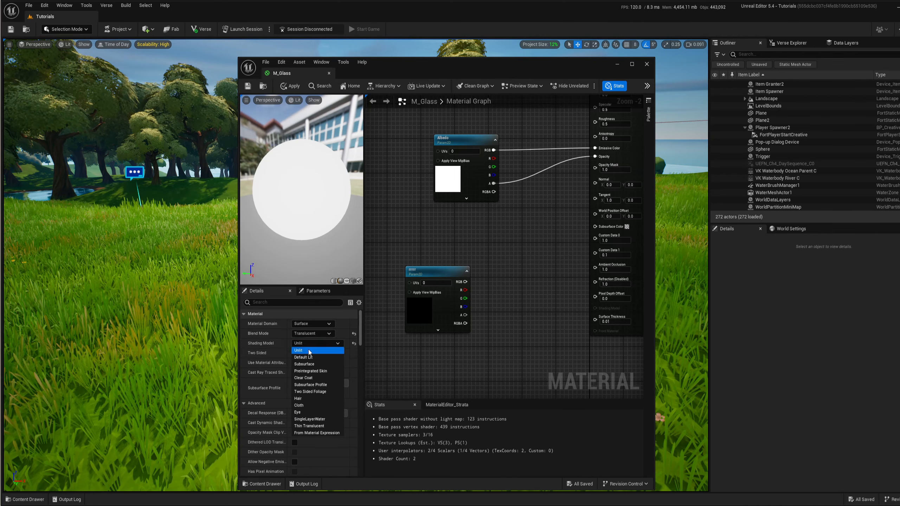
pyautogui.click(284, 344)
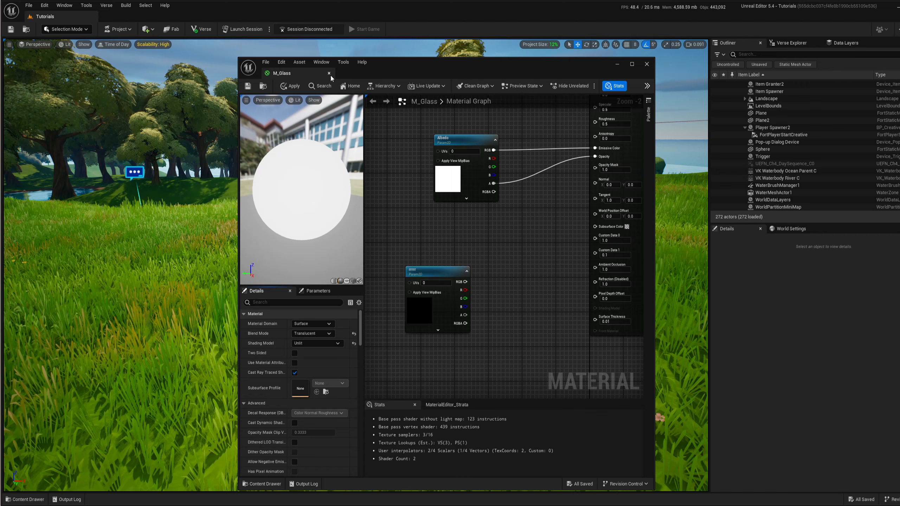
# Delete the extra texture parameter node below Albedo, then save and close the M_Glass material.
pyautogui.click(435, 272)
pyautogui.press('Delete')
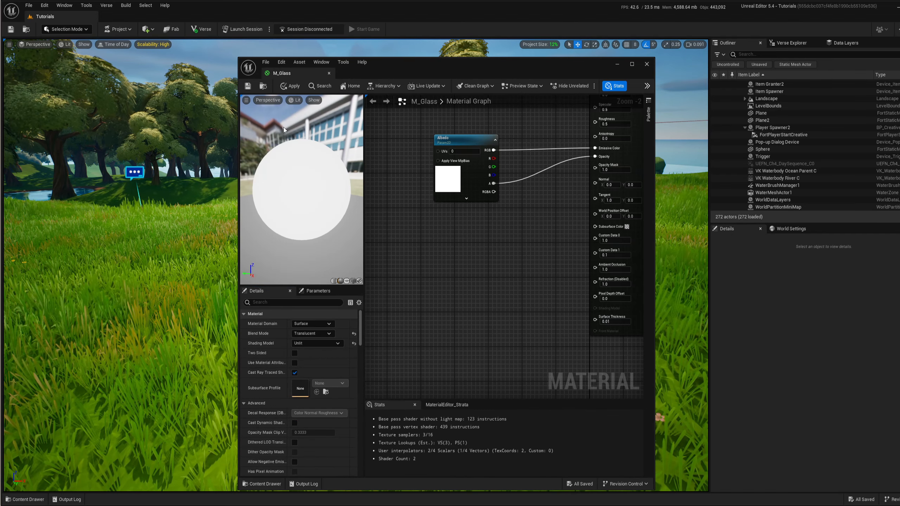
pyautogui.click(250, 87)
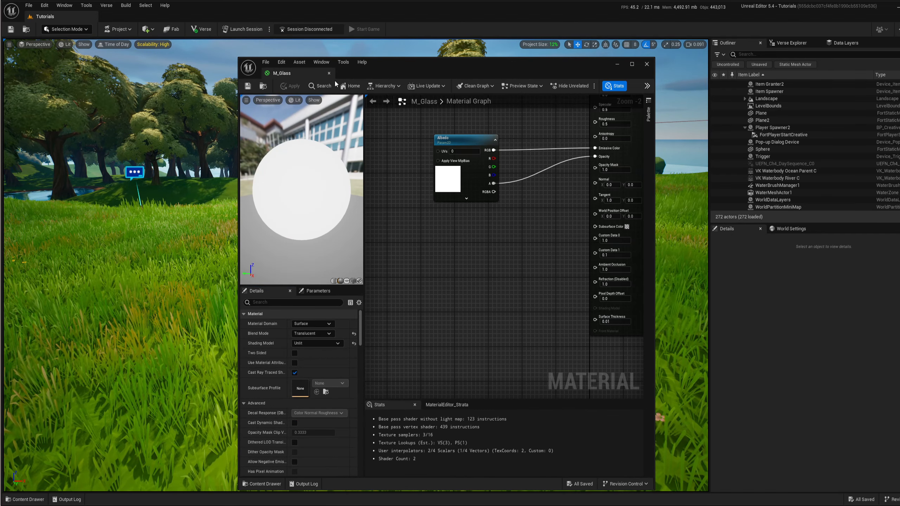
pyautogui.click(329, 73)
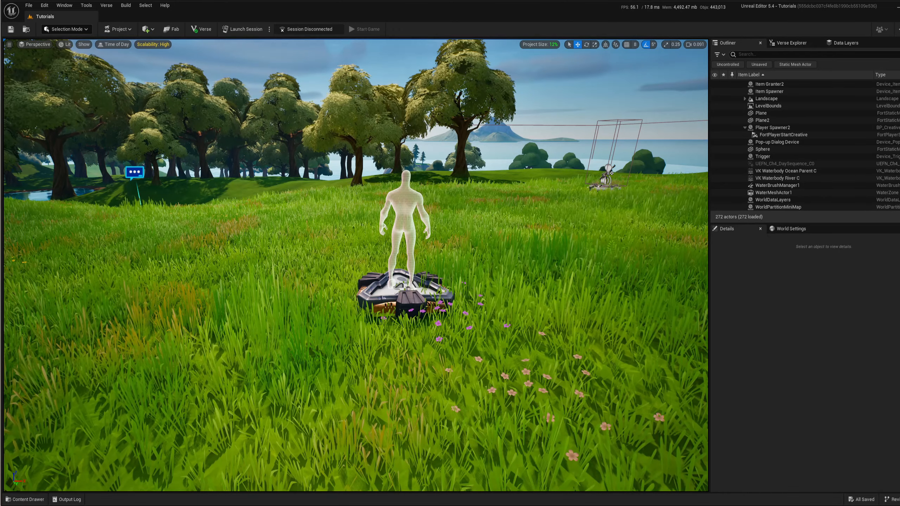
# Open the M_Simple material from the VFX folder with its complete node graph in view.
pyautogui.hotkey('ctrl', 'space')
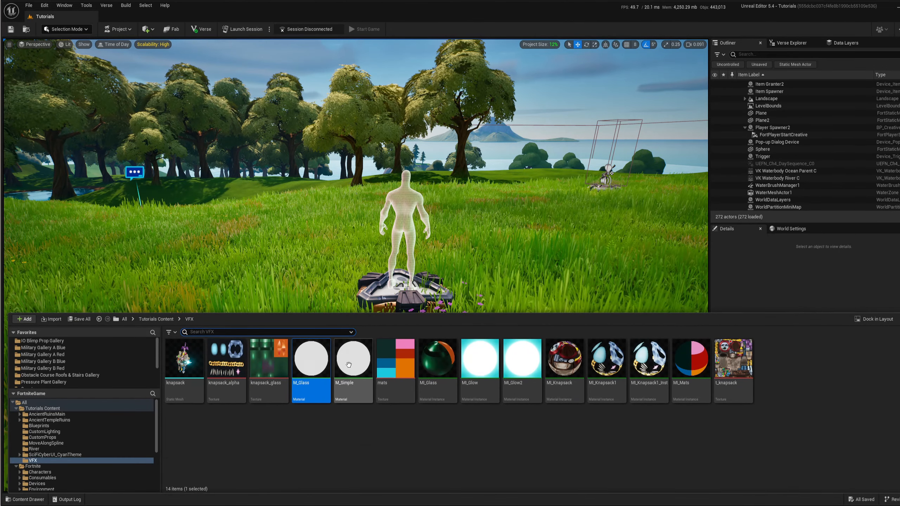
pyautogui.doubleClick(353, 385)
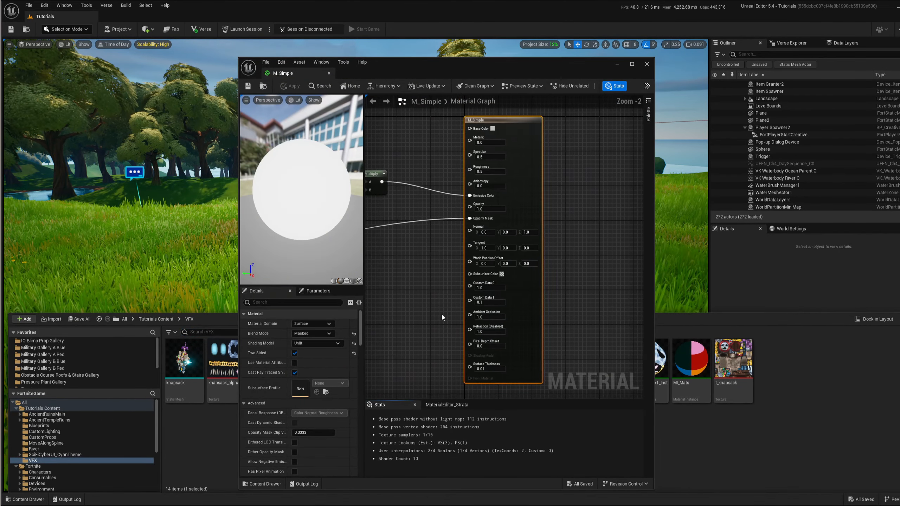
pyautogui.scroll(-3, 505, 301)
pyautogui.moveTo(457, 301); pyautogui.dragTo(453, 255, button='right')
pyautogui.scroll(2, 486, 238)
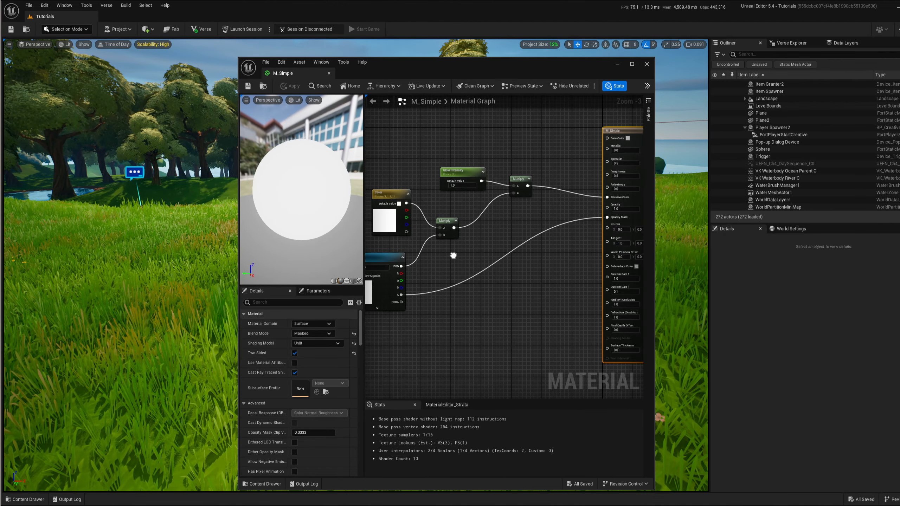
pyautogui.scroll(-1, 454, 257)
pyautogui.moveTo(480, 302); pyautogui.dragTo(491, 289, button='right')
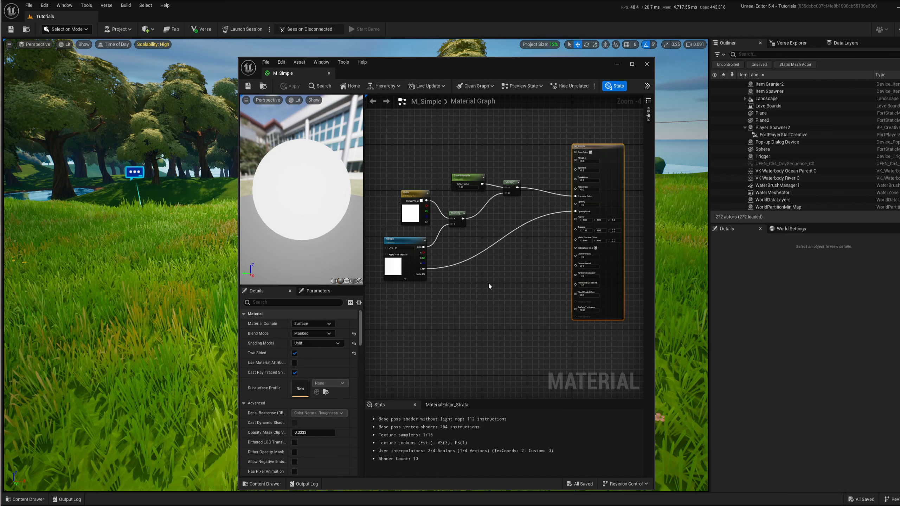
# Trace the Albedo, Color and Glow Intensity nodes through the Multiply nodes to the Emissive Color and Opacity Mask inputs.
pyautogui.scroll(3, 418, 283)
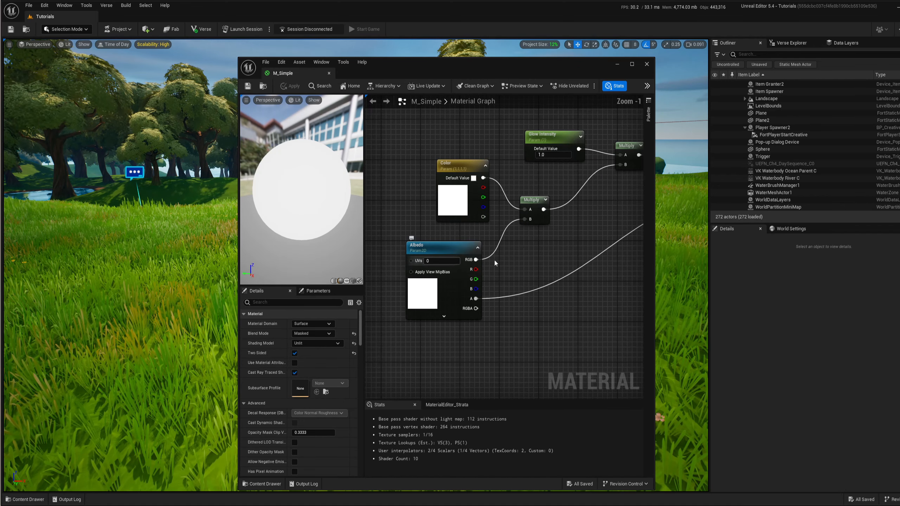
pyautogui.moveTo(524, 249); pyautogui.dragTo(487, 268, button='right')
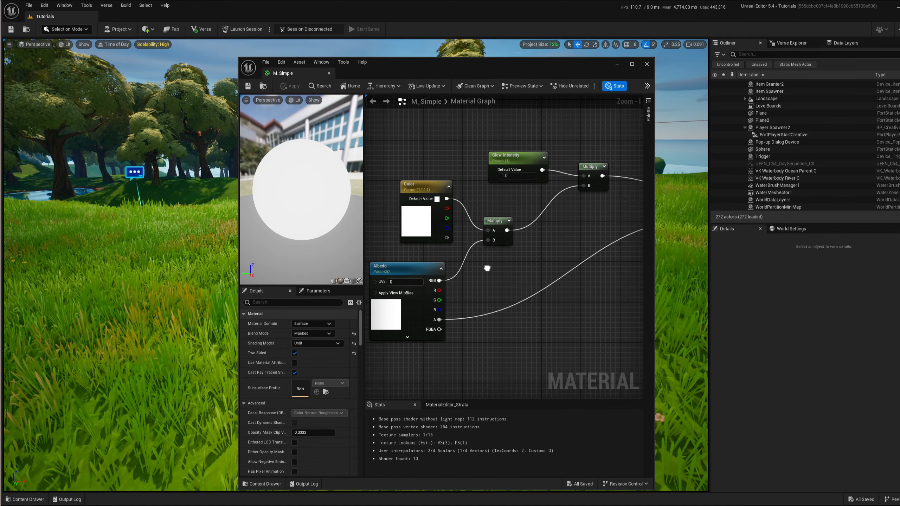
pyautogui.click(402, 270)
pyautogui.moveTo(556, 250); pyautogui.dragTo(420, 332, button='right')
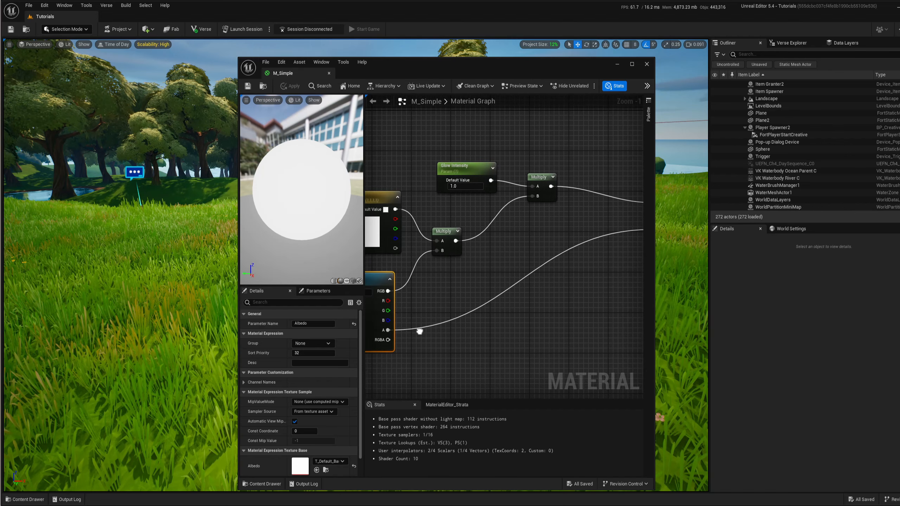
pyautogui.moveTo(549, 228); pyautogui.dragTo(467, 263, button='right')
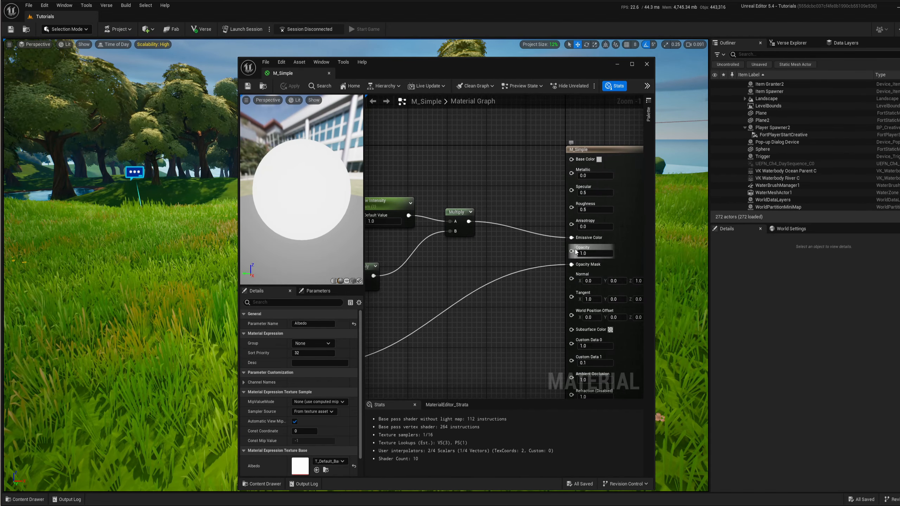
# Review the M_Simple material's properties and its Color parameter feeding the Multiply nodes, then close the material.
pyautogui.click(397, 343)
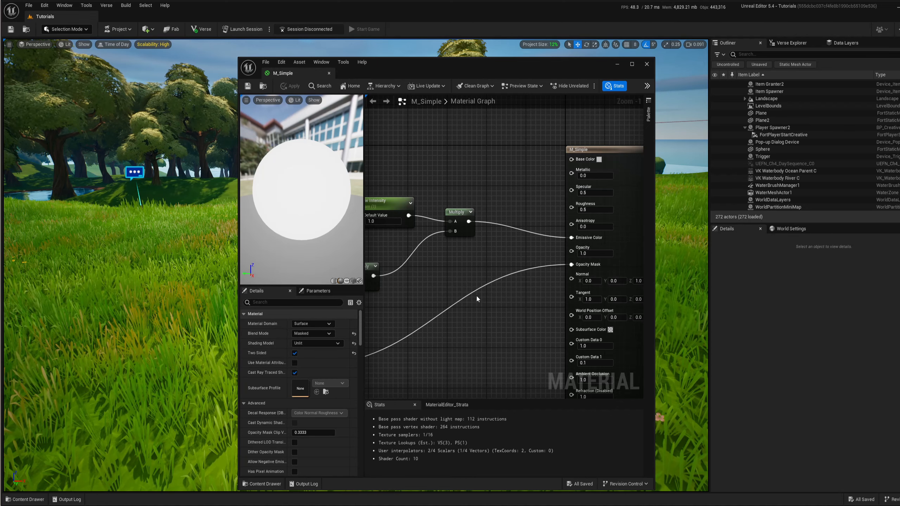
pyautogui.moveTo(454, 276); pyautogui.dragTo(582, 260, button='right')
pyautogui.click(476, 212)
pyautogui.click(449, 231)
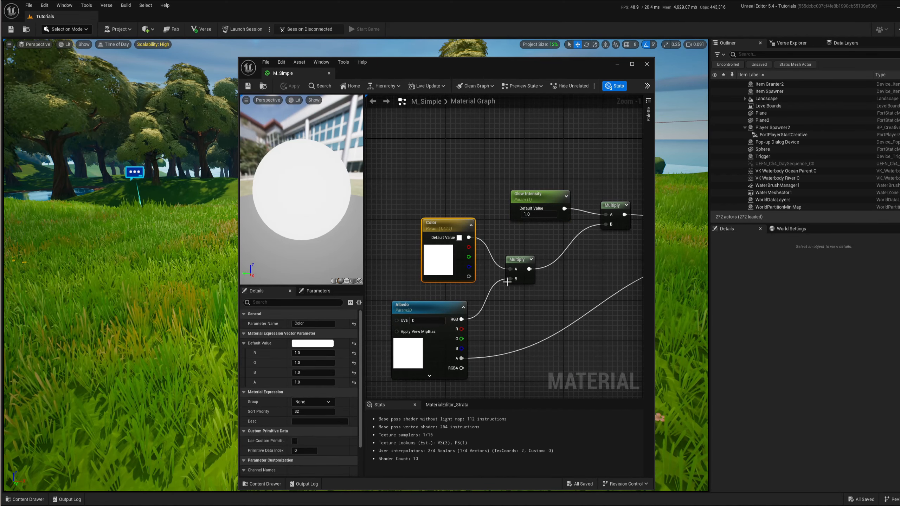
pyautogui.moveTo(555, 290); pyautogui.dragTo(517, 284, button='right')
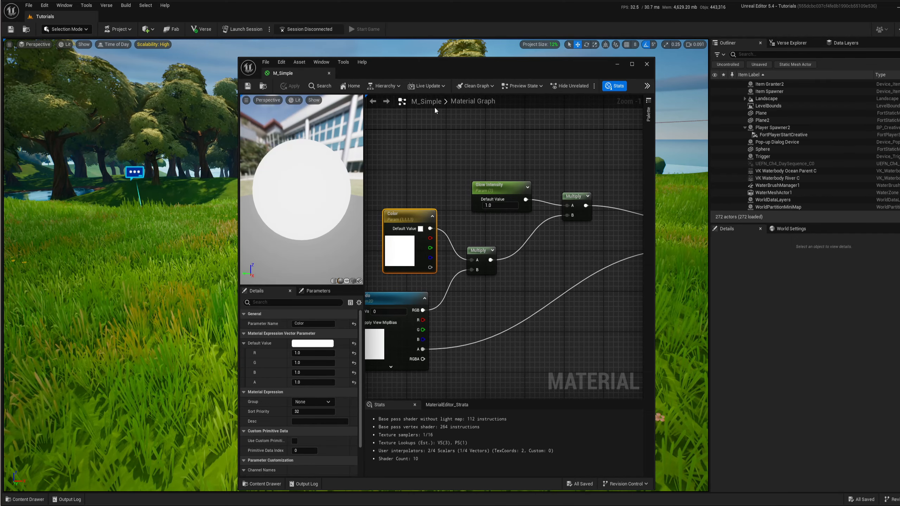
pyautogui.click(329, 73)
# Check the actions available for the M_Simple material in the VFX folder and the asset information of MI_Knapsack.
pyautogui.hotkey('ctrl', 'space')
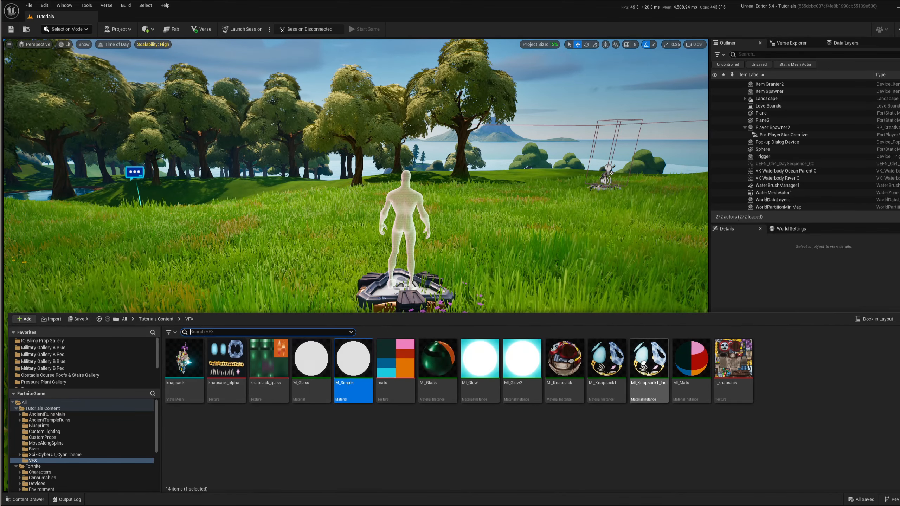
pyautogui.rightClick(348, 364)
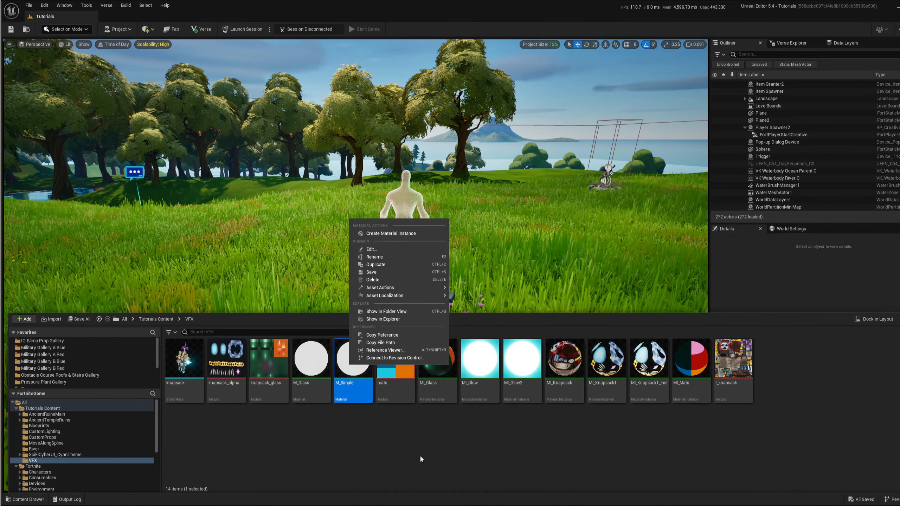
pyautogui.click(435, 461)
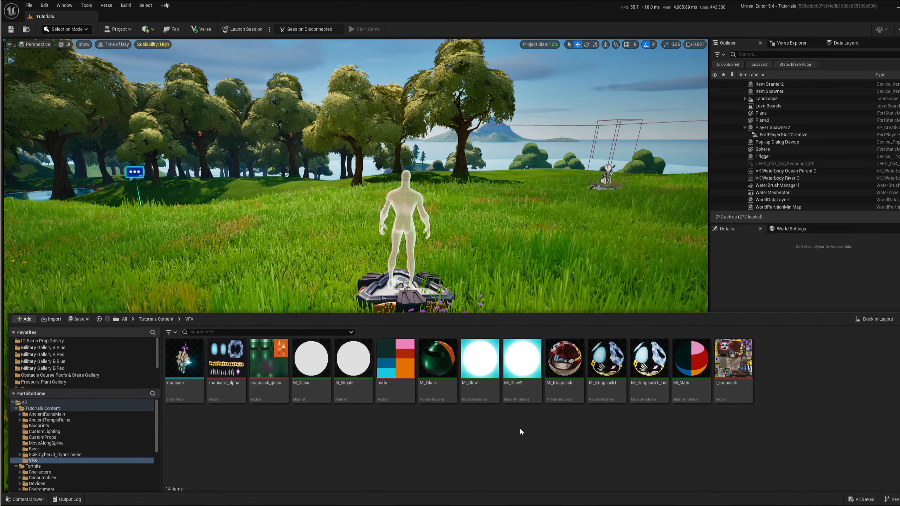
pyautogui.click(355, 402)
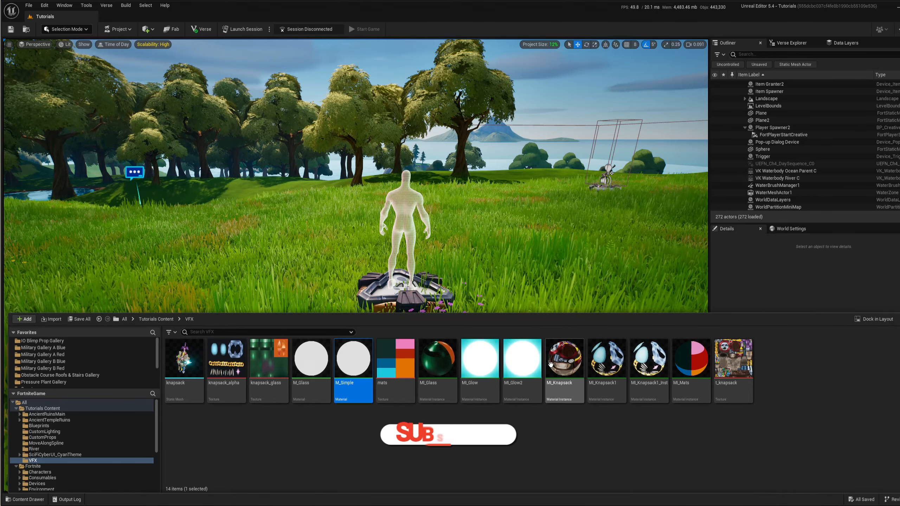
pyautogui.moveTo(573, 392)
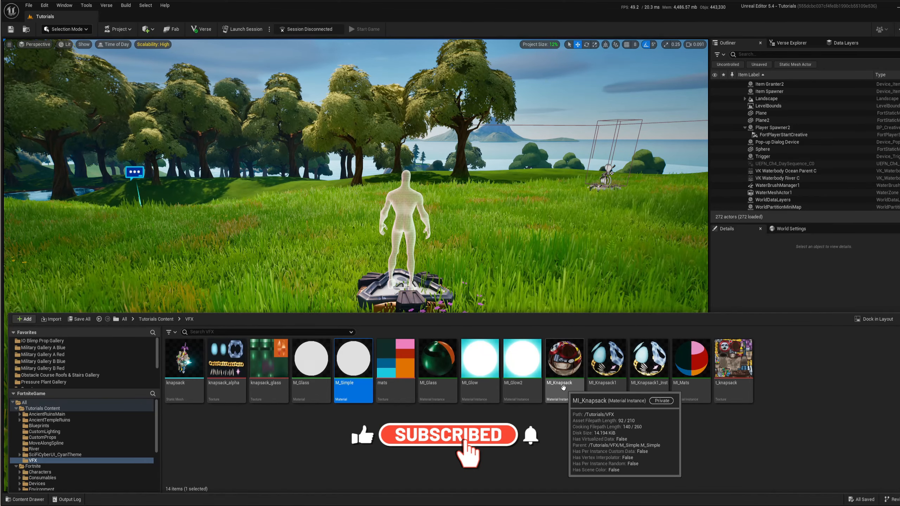
# Place the knapsack static mesh from the VFX folder in the level near the player spawner.
pyautogui.moveTo(182, 371)
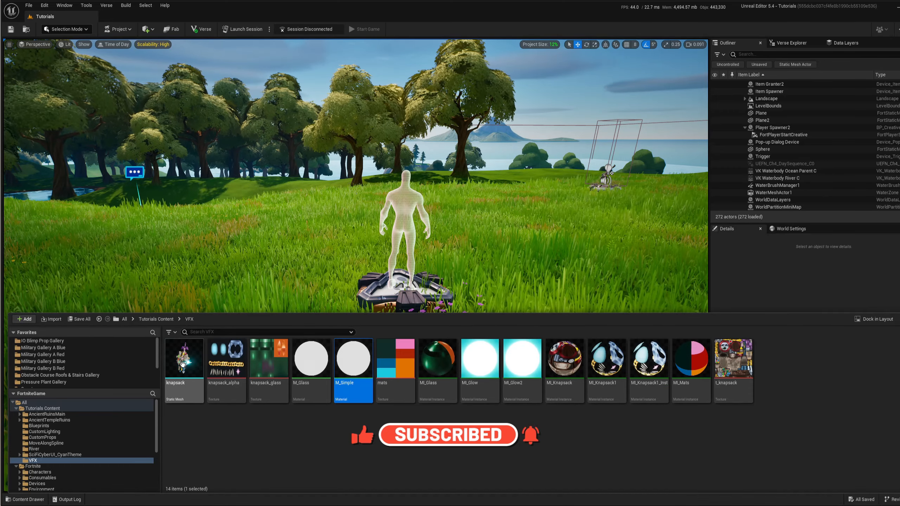
pyautogui.moveTo(183, 366); pyautogui.dragTo(403, 164)
pyautogui.scroll(1, 823, 354)
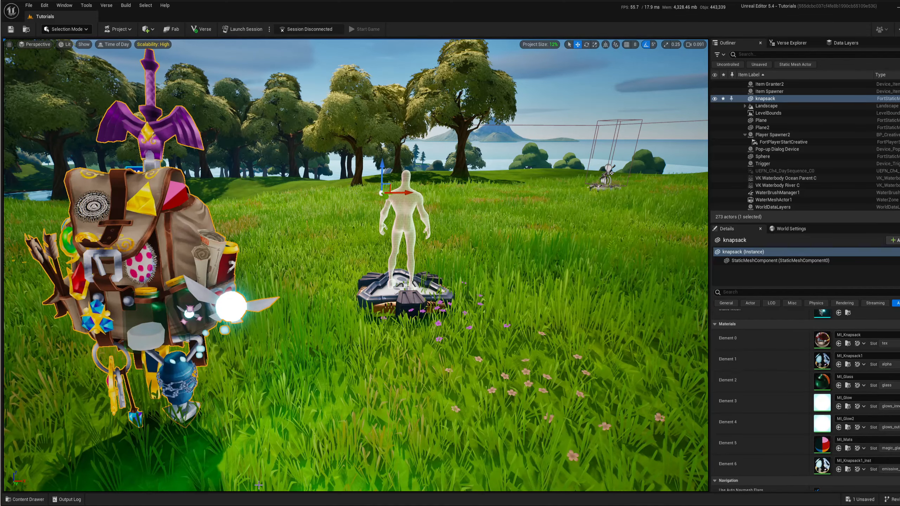
# Open the MI_Knapsack material instance and toggle its Albedo texture override off and back on.
pyautogui.click(26, 502)
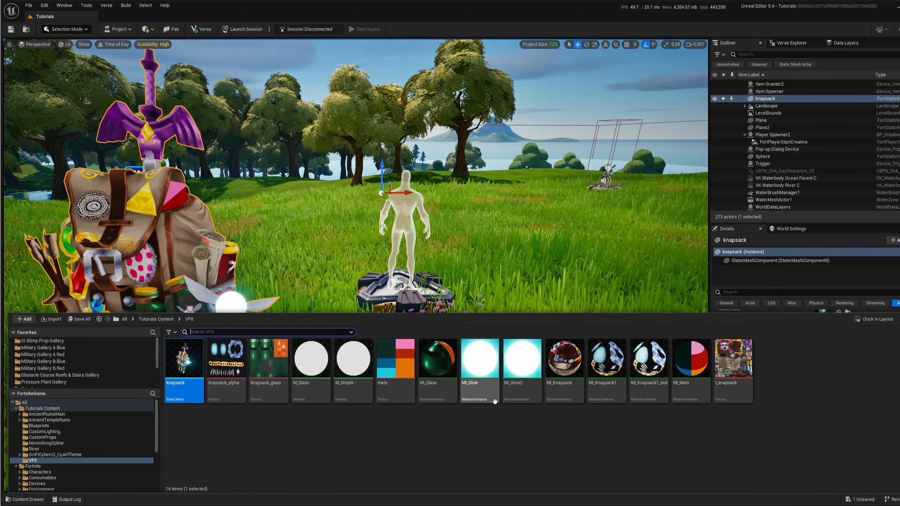
pyautogui.doubleClick(557, 389)
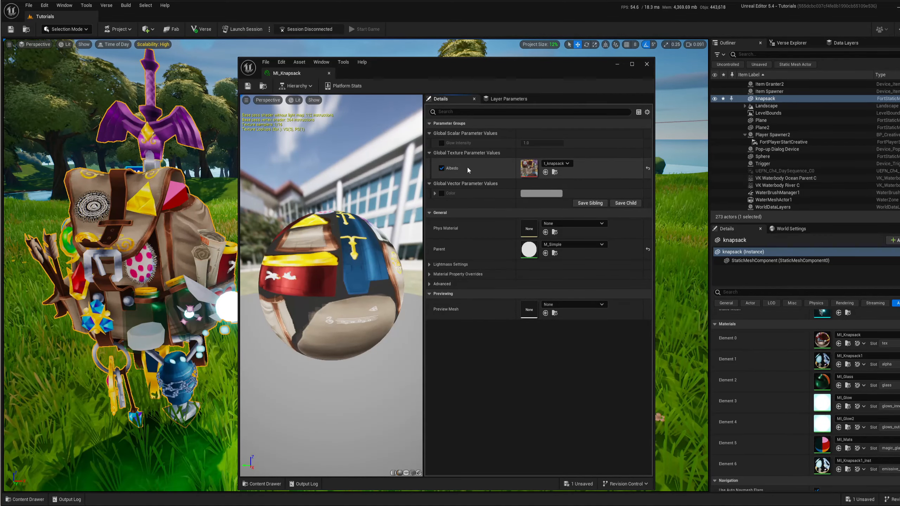
pyautogui.click(443, 169)
pyautogui.click(442, 170)
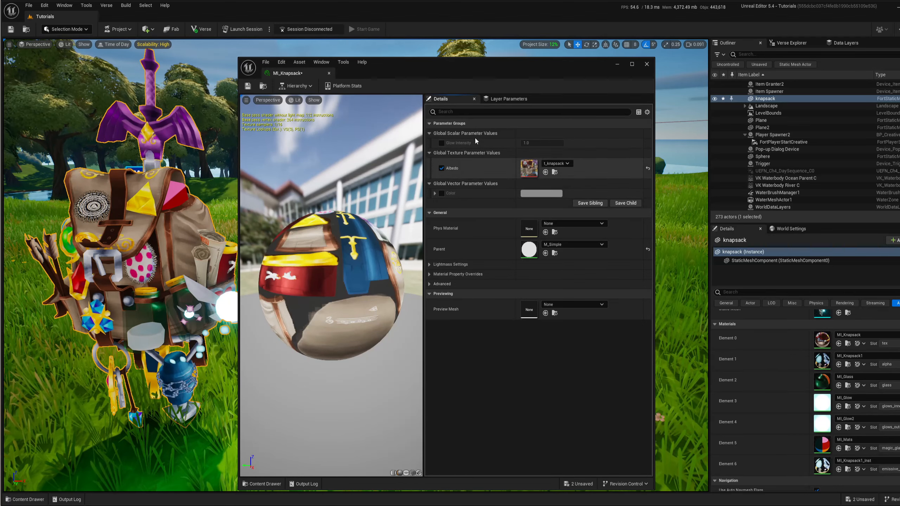
# Open the MI_Glow material instance and compare its Glow Intensity and Color overrides with the glowing orb on the backpack.
pyautogui.click(261, 484)
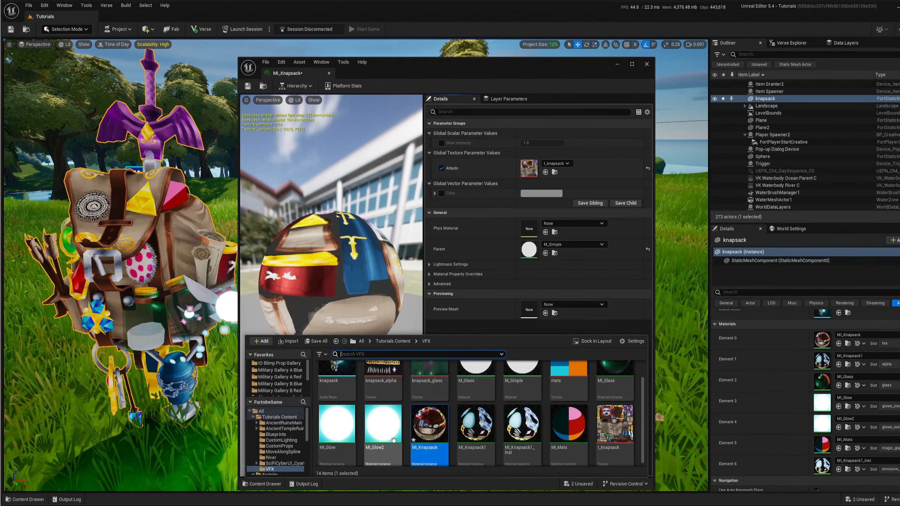
pyautogui.doubleClick(337, 430)
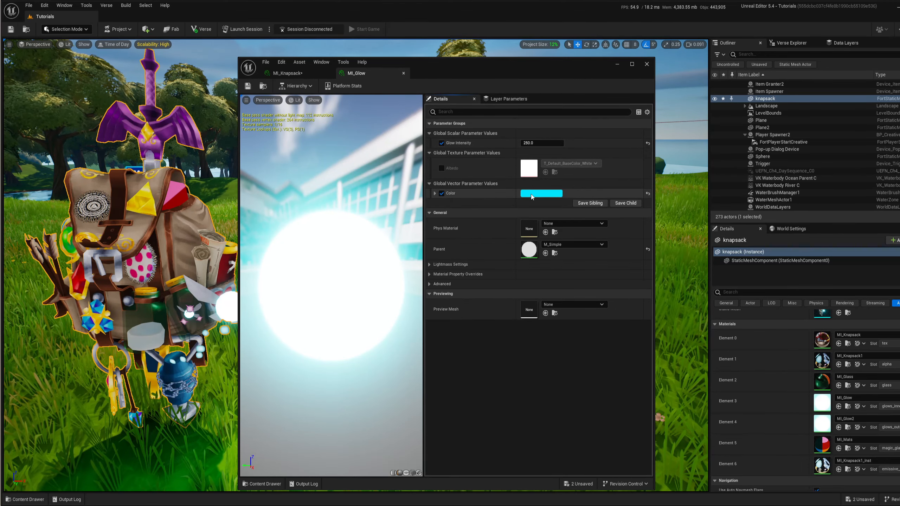
pyautogui.scroll(2, 159, 314)
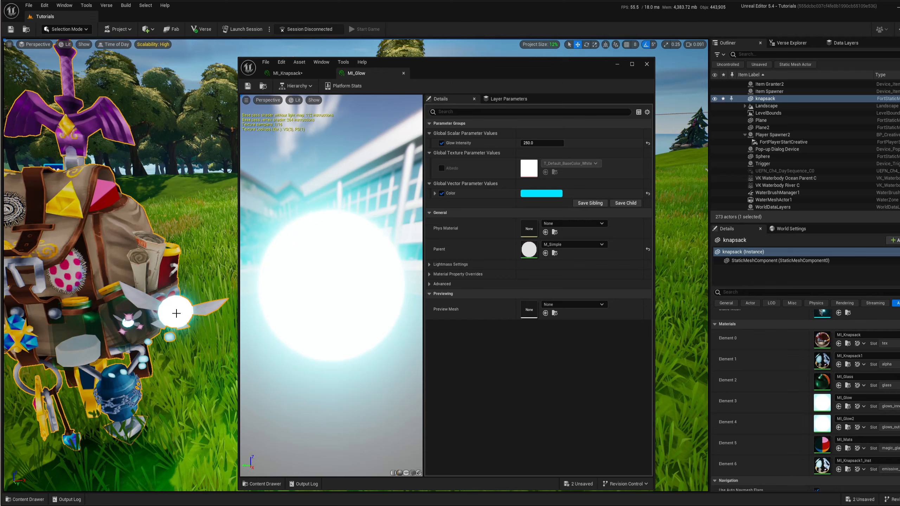
# Save the MI_Knapsack material instance, then close both MI_Knapsack and MI_Glow.
pyautogui.click(294, 74)
pyautogui.click(248, 86)
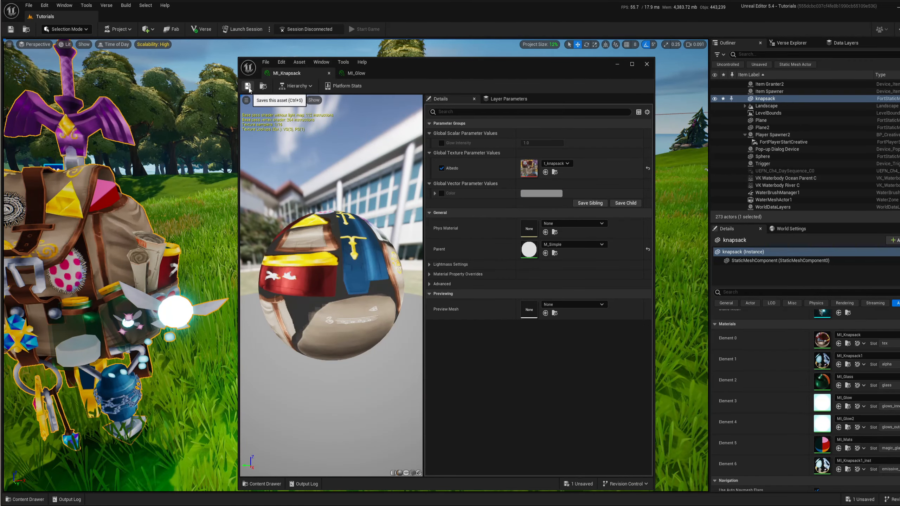
pyautogui.click(351, 74)
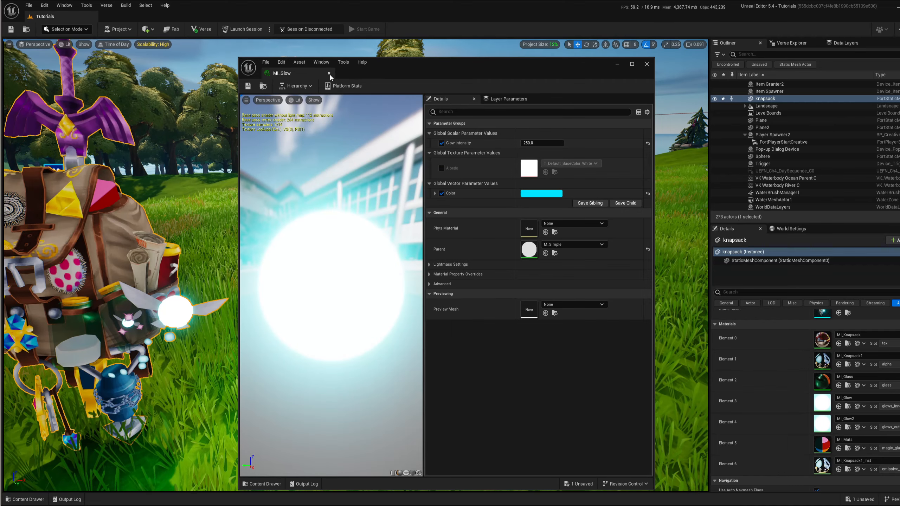
# Open the MI_Glass material instance, review its Albedo texture and parent material, and close it.
pyautogui.click(22, 499)
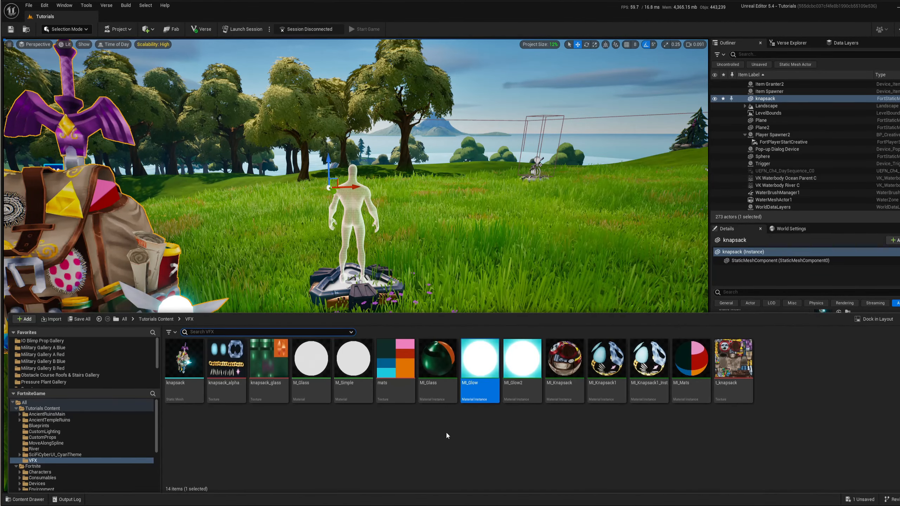
pyautogui.doubleClick(437, 373)
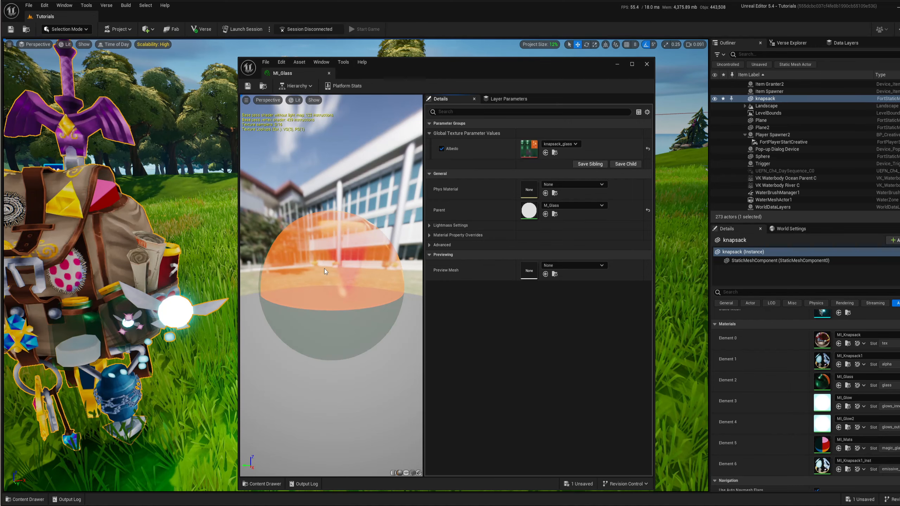
pyautogui.click(329, 73)
# Open the M_Glass and M_Simple parent materials from the VFX folder side by side in the material editor.
pyautogui.hotkey('ctrl', 'space')
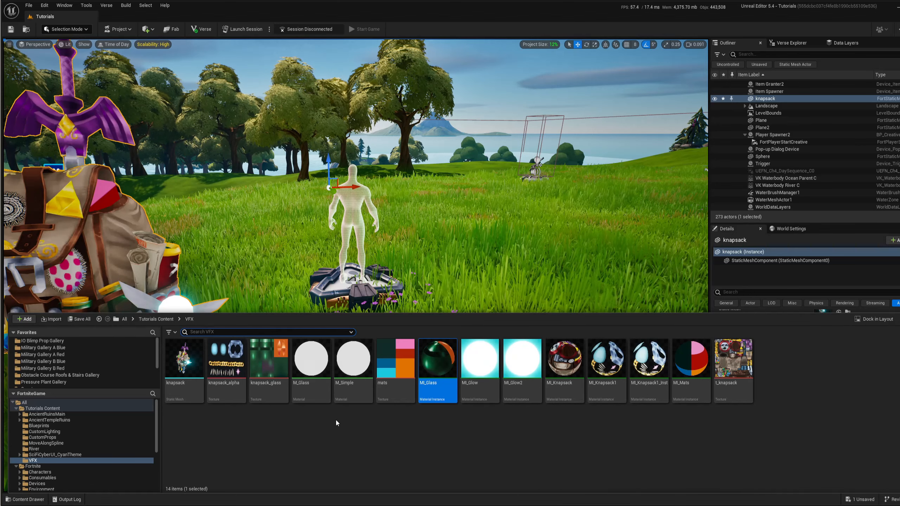
pyautogui.doubleClick(309, 387)
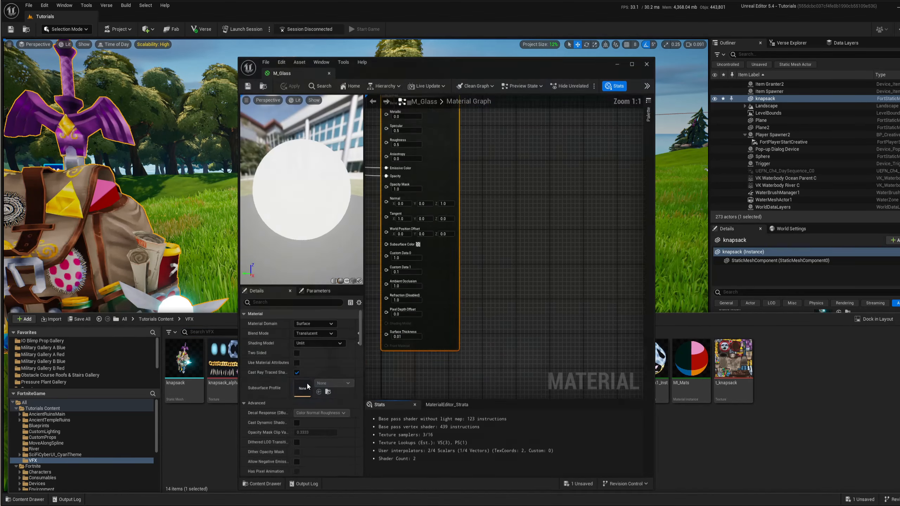
pyautogui.click(262, 484)
pyautogui.click(523, 396)
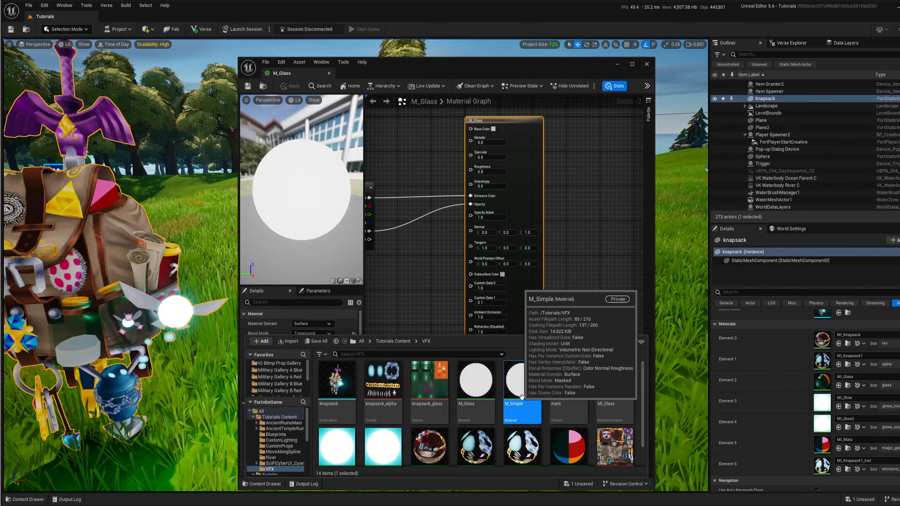
pyautogui.doubleClick(522, 397)
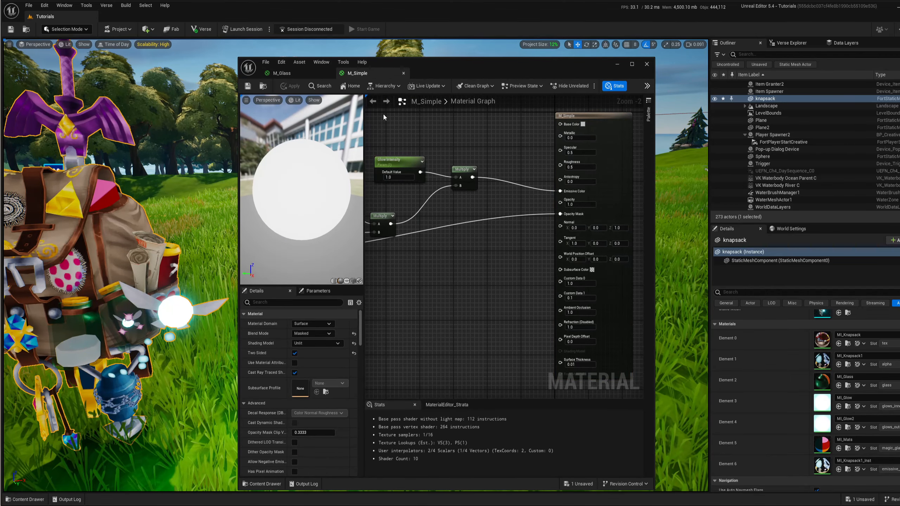
# Enlarge the material editor window and show all advanced details for M_Simple's material properties.
pyautogui.moveTo(237, 56); pyautogui.dragTo(169, 16)
pyautogui.scroll(-10, 218, 435)
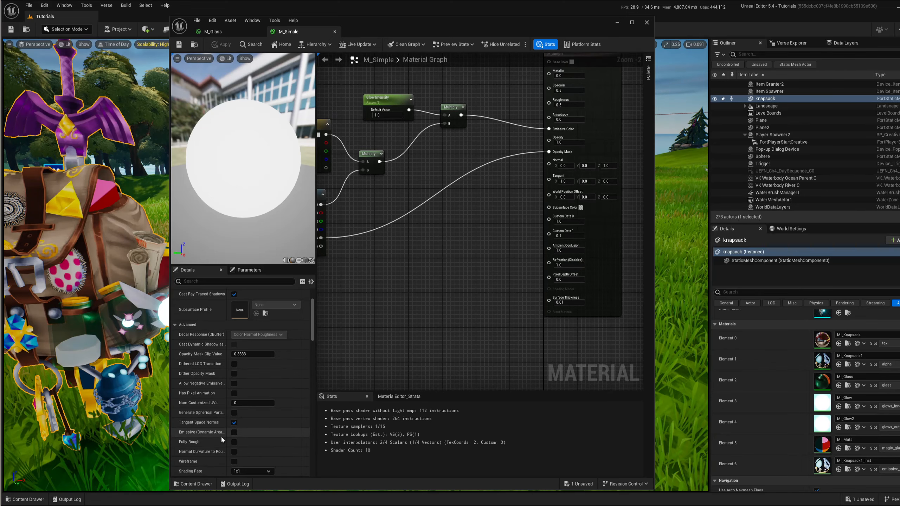
pyautogui.scroll(-10, 220, 433)
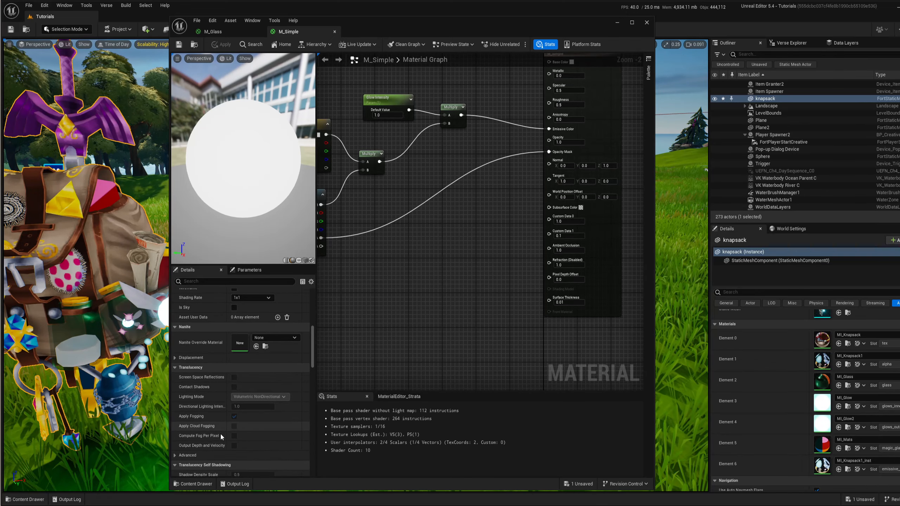
pyautogui.scroll(-10, 222, 439)
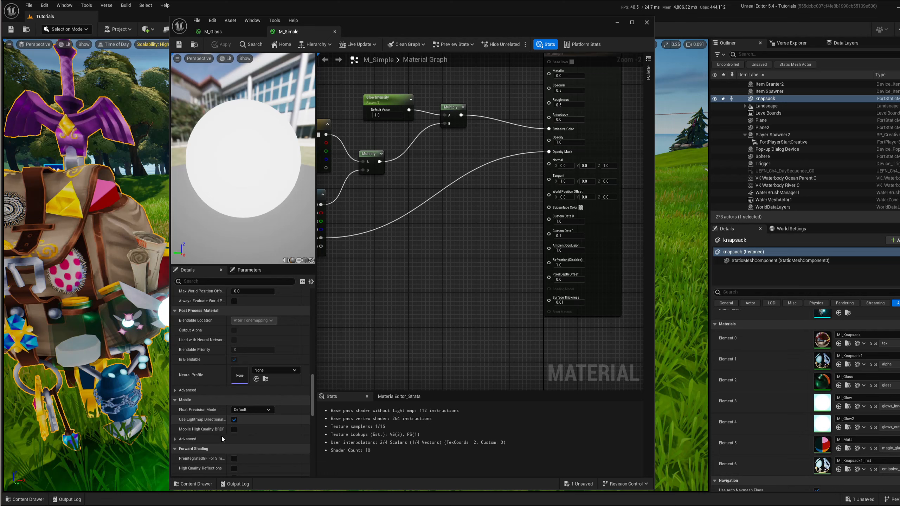
pyautogui.scroll(-3, 223, 439)
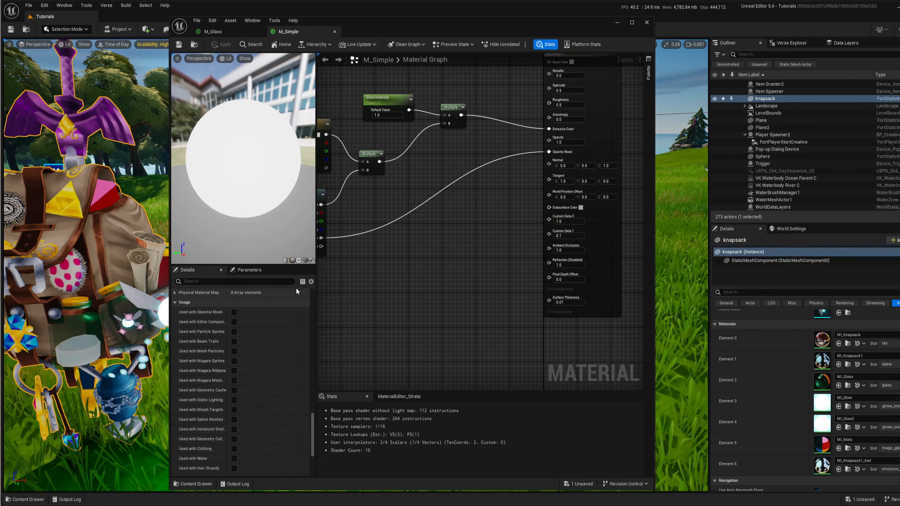
pyautogui.click(312, 282)
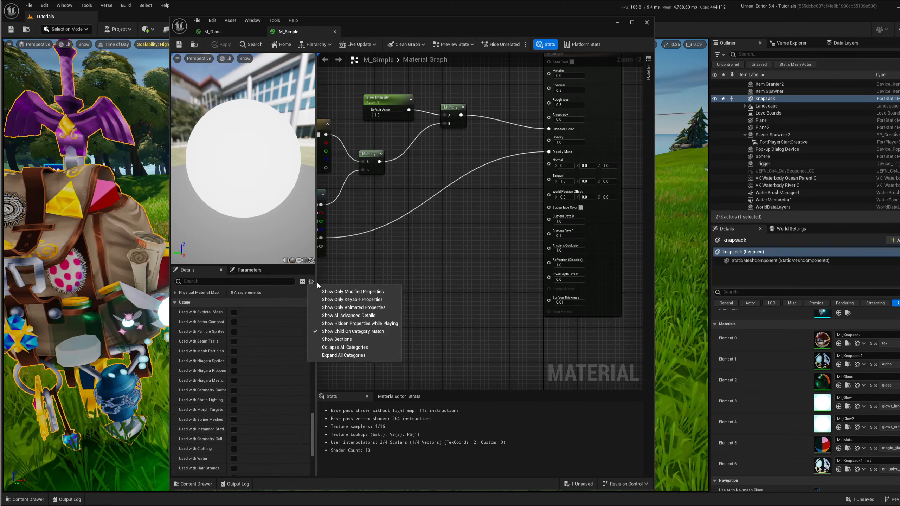
pyautogui.click(329, 316)
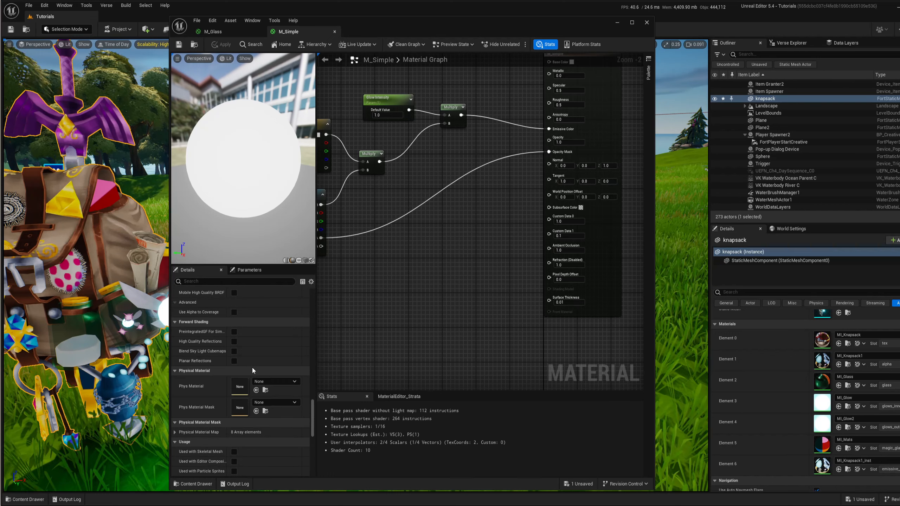
# Check the Used with Nanite and automatic usage options in M_Simple's Usage settings.
pyautogui.scroll(3, 252, 366)
pyautogui.scroll(-5, 252, 366)
pyautogui.click(234, 420)
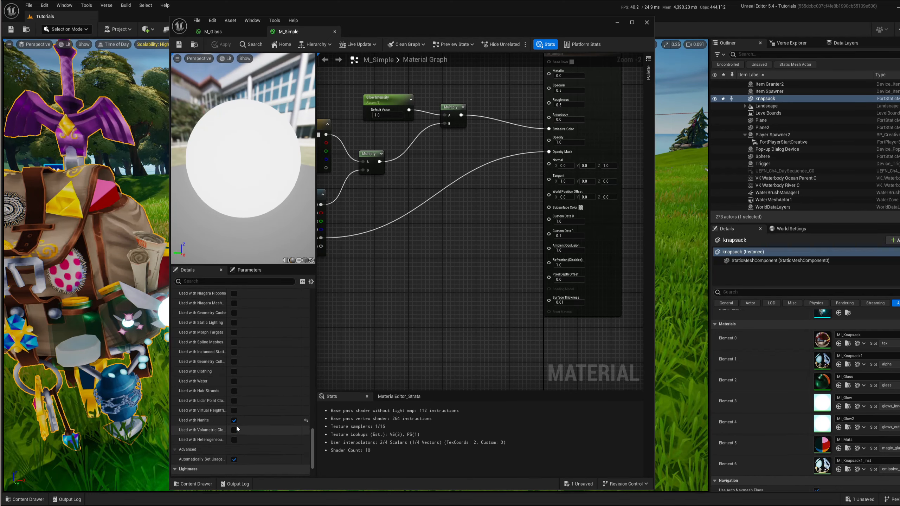
pyautogui.scroll(1, 229, 403)
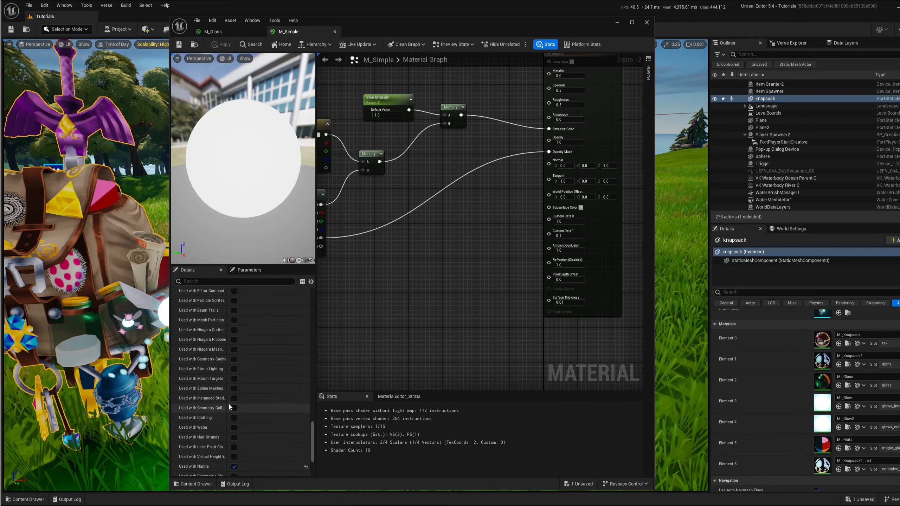
pyautogui.scroll(5, 230, 399)
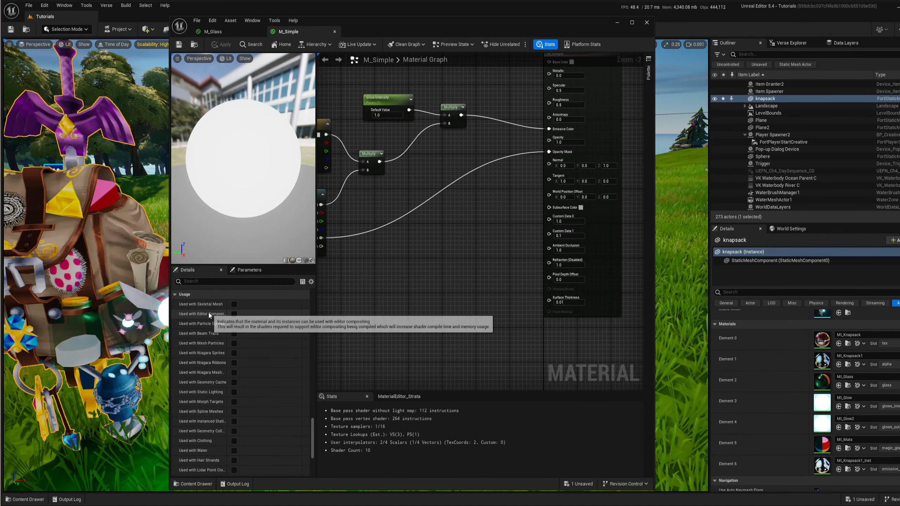
pyautogui.scroll(-4, 213, 441)
pyautogui.click(233, 444)
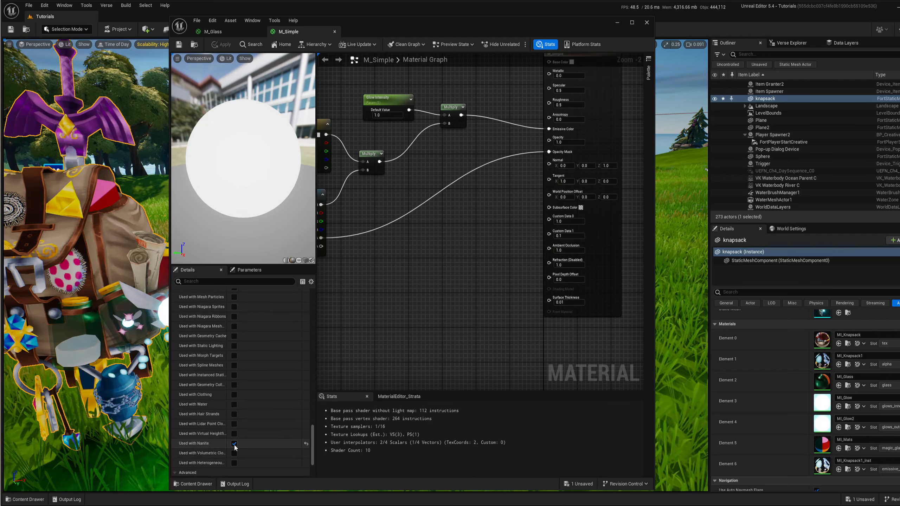
pyautogui.scroll(-4, 241, 447)
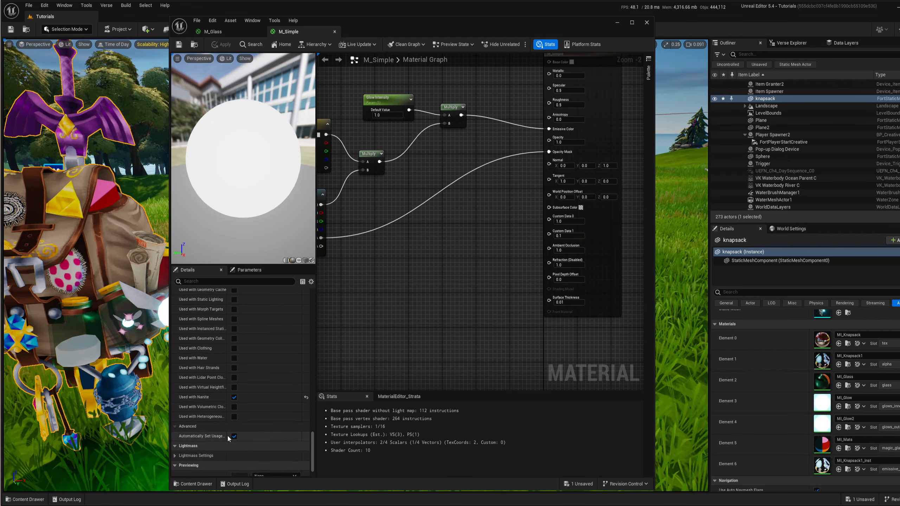
# Filter M_Simple's properties for Niagara usage, enable Used with Niagara Mesh Particles and Used with Niagara Sprites, and apply the material changes.
pyautogui.scroll(2, 220, 438)
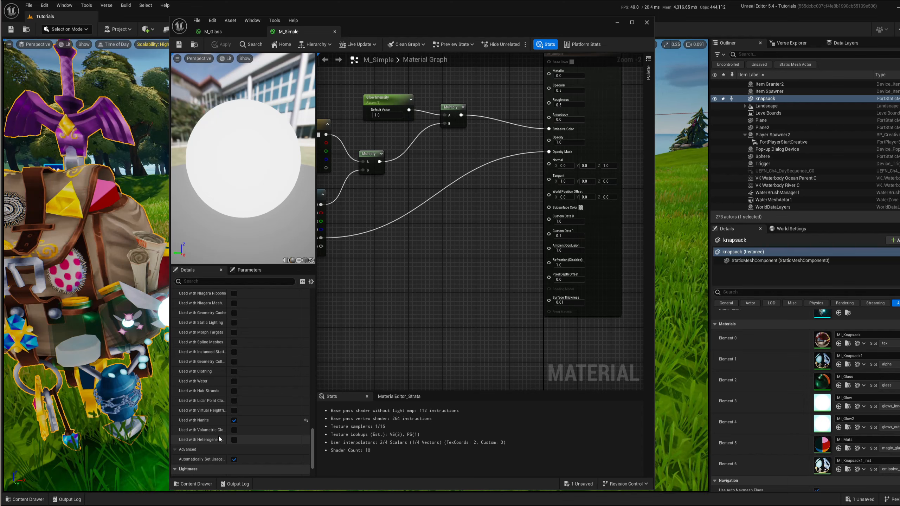
pyautogui.scroll(5, 215, 422)
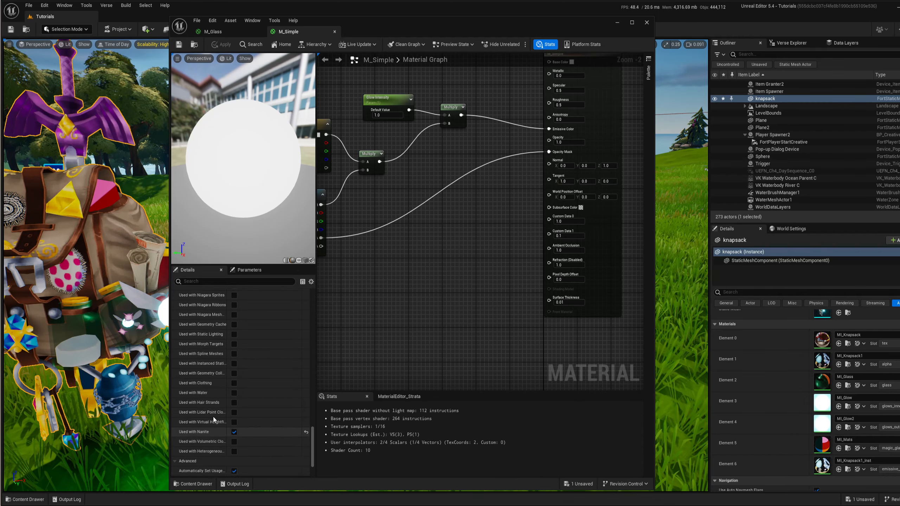
pyautogui.scroll(2, 213, 420)
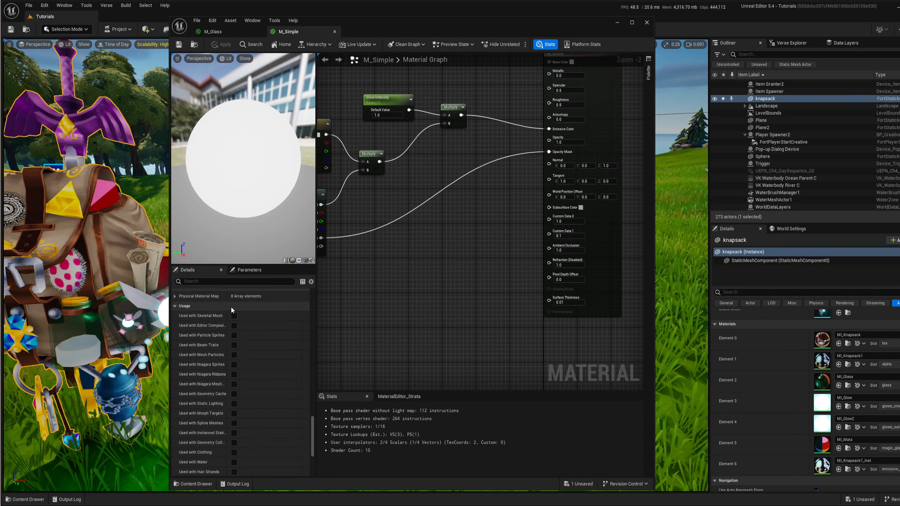
pyautogui.moveTo(226, 315); pyautogui.dragTo(242, 314)
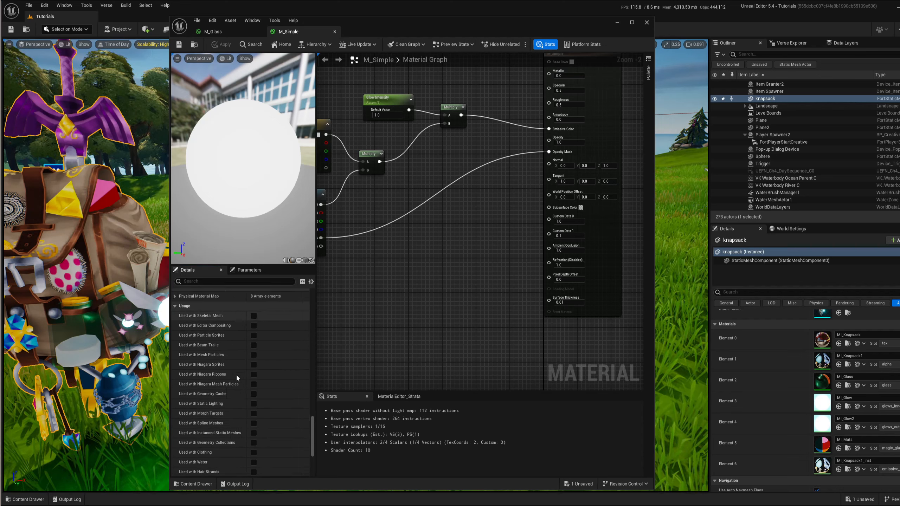
pyautogui.scroll(-2, 217, 396)
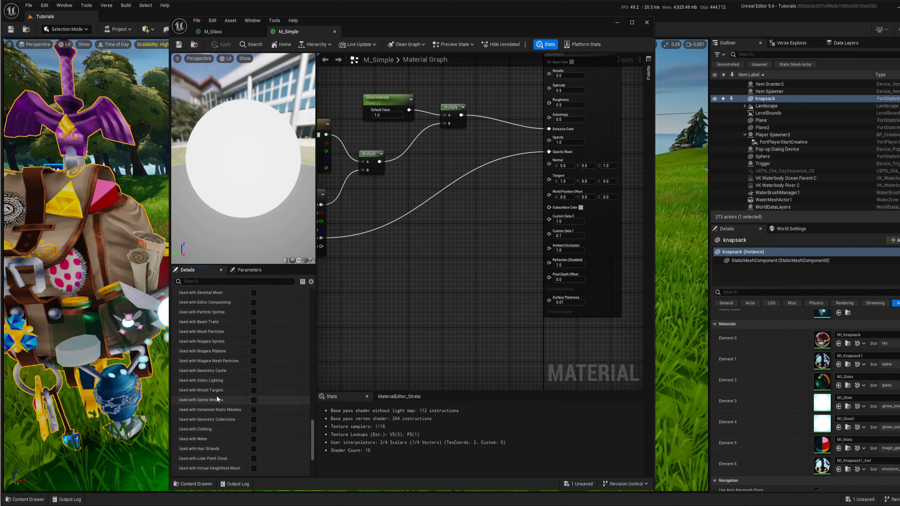
pyautogui.scroll(-4, 217, 396)
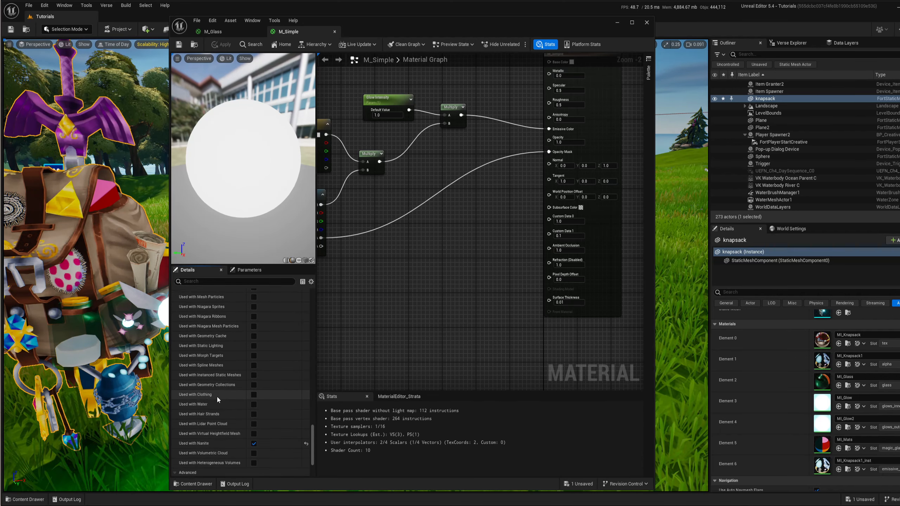
pyautogui.click(215, 281)
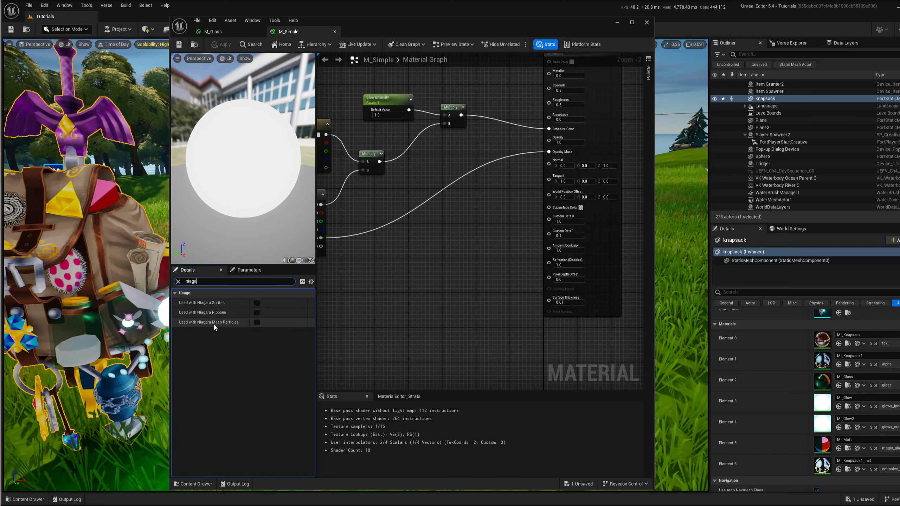
pyautogui.click(258, 322)
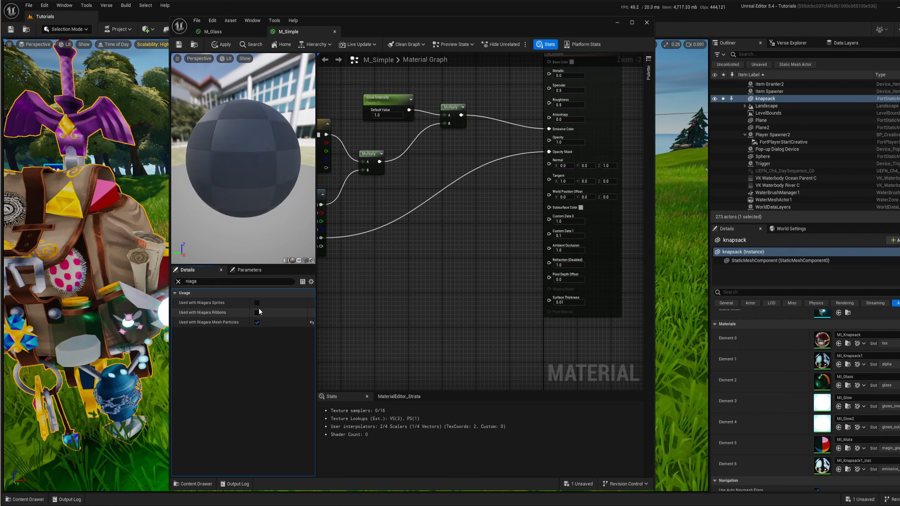
pyautogui.click(257, 303)
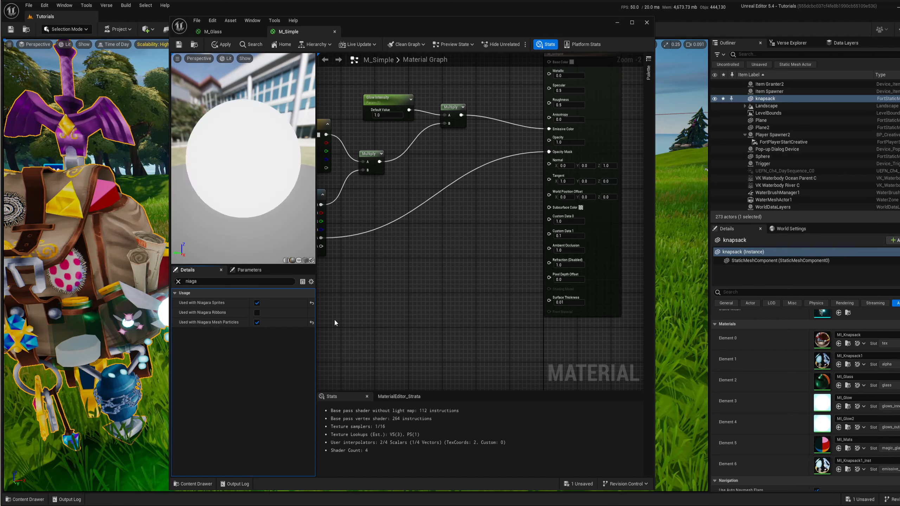
pyautogui.click(220, 43)
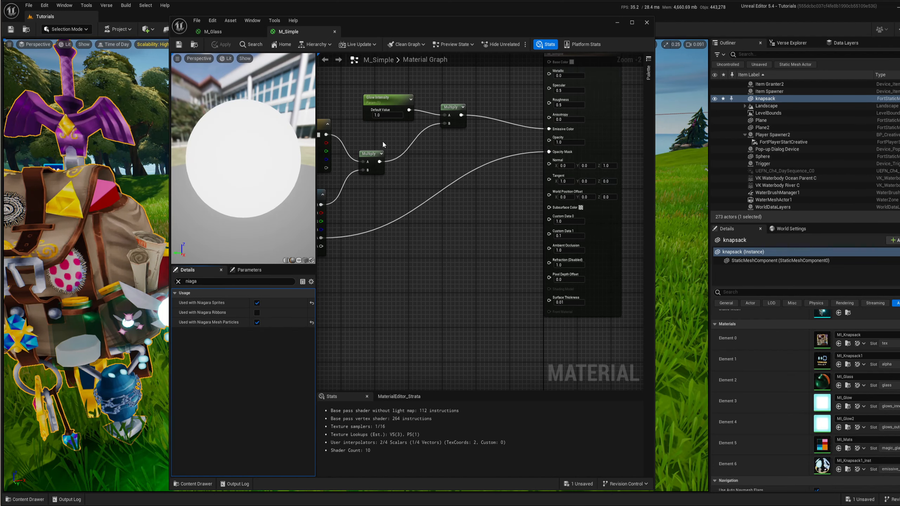
# Enable Used with Niagara Sprites and Used with Niagara Mesh Particles in M_Glass, save it, and close both material editors.
pyautogui.click(219, 34)
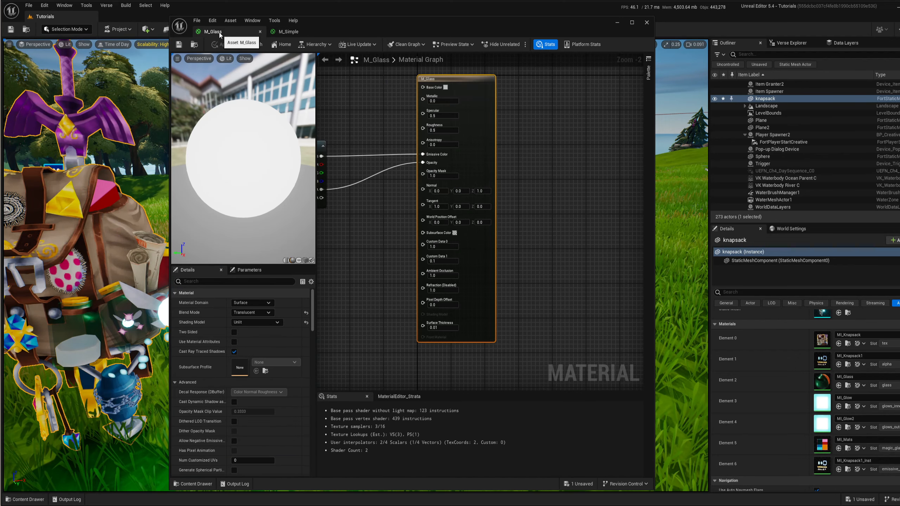
pyautogui.click(216, 280)
pyautogui.write('niaga')
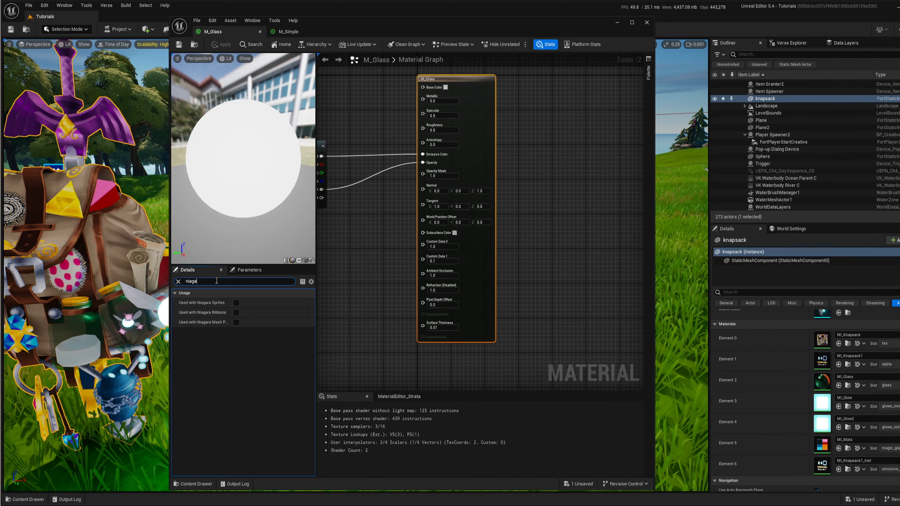
pyautogui.click(237, 304)
pyautogui.click(237, 322)
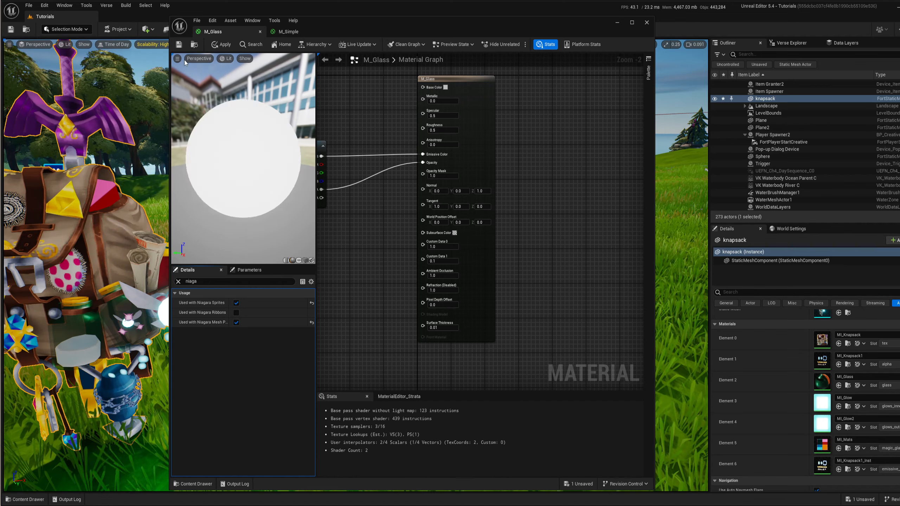
pyautogui.click(179, 44)
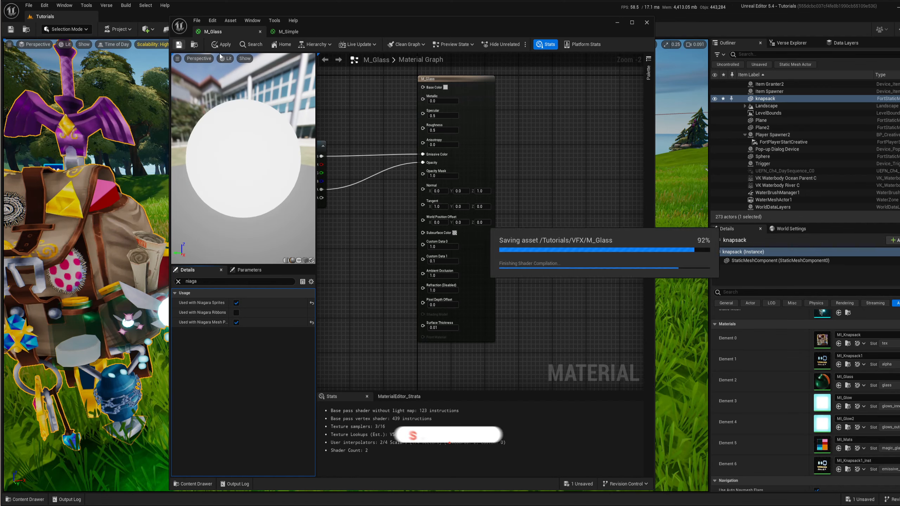
pyautogui.click(261, 32)
pyautogui.click(260, 32)
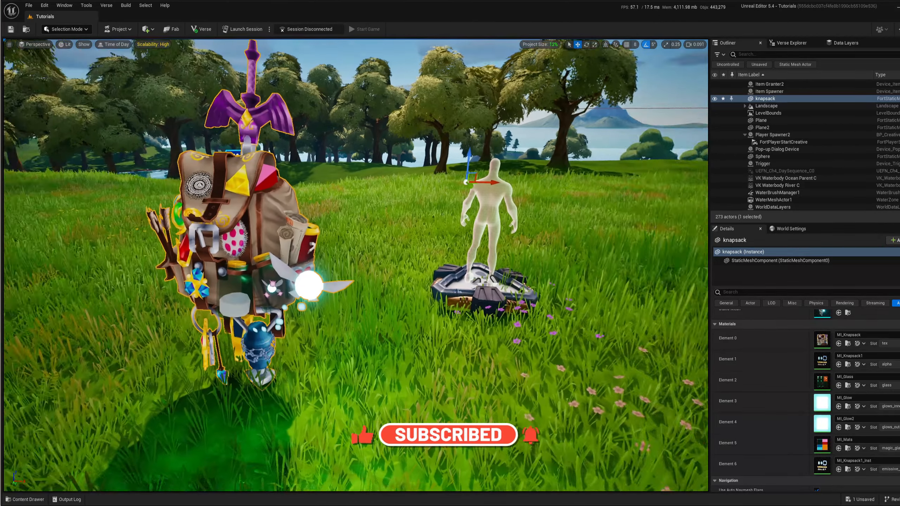
# Move the knapsack beside the player spawner and rotate it around its vertical axis.
pyautogui.moveTo(356, 265); pyautogui.dragTo(277, 305, button='right')
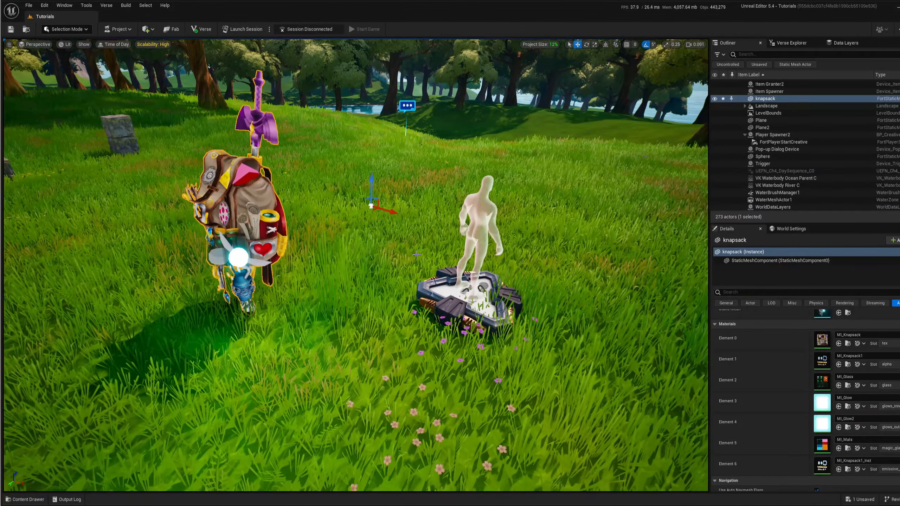
pyautogui.moveTo(391, 210); pyautogui.dragTo(507, 288)
pyautogui.moveTo(508, 288); pyautogui.dragTo(525, 298, button='right')
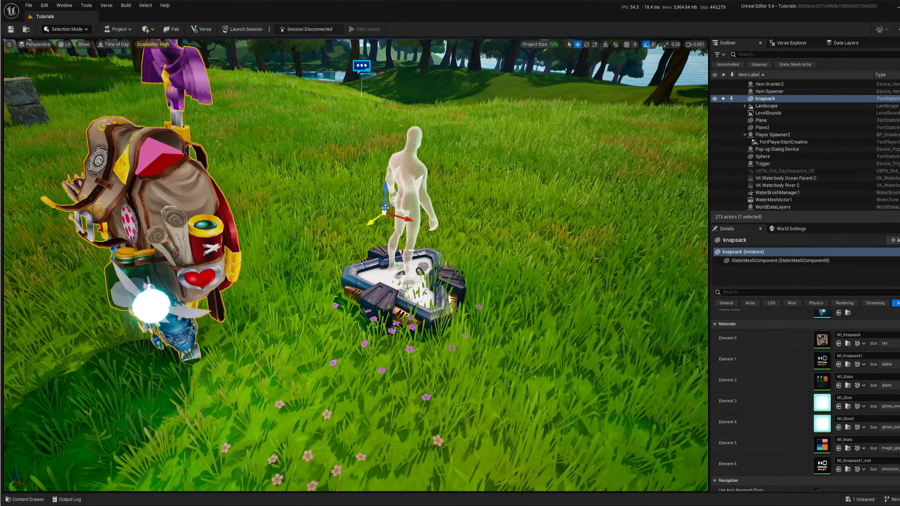
pyautogui.moveTo(525, 298); pyautogui.dragTo(542, 296, button='right')
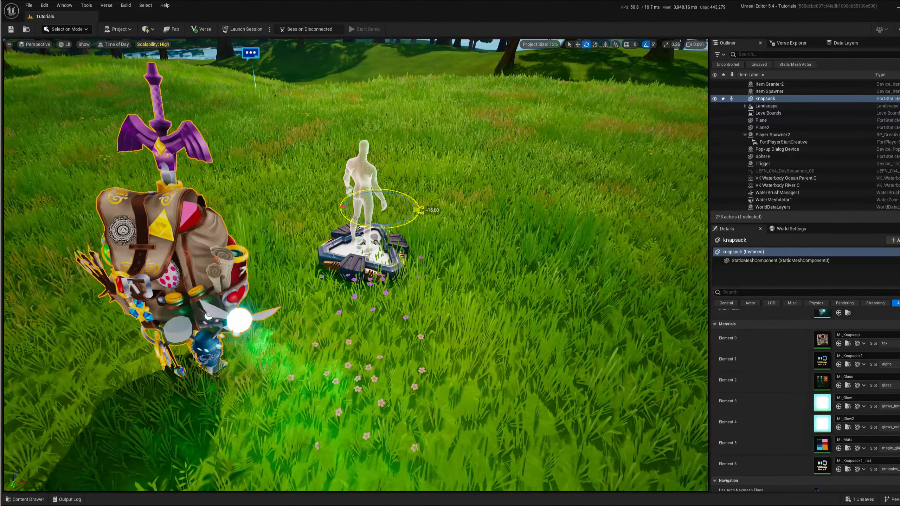
pyautogui.moveTo(384, 209); pyautogui.dragTo(404, 259, button='right')
pyautogui.moveTo(249, 347); pyautogui.dragTo(229, 315, button='right')
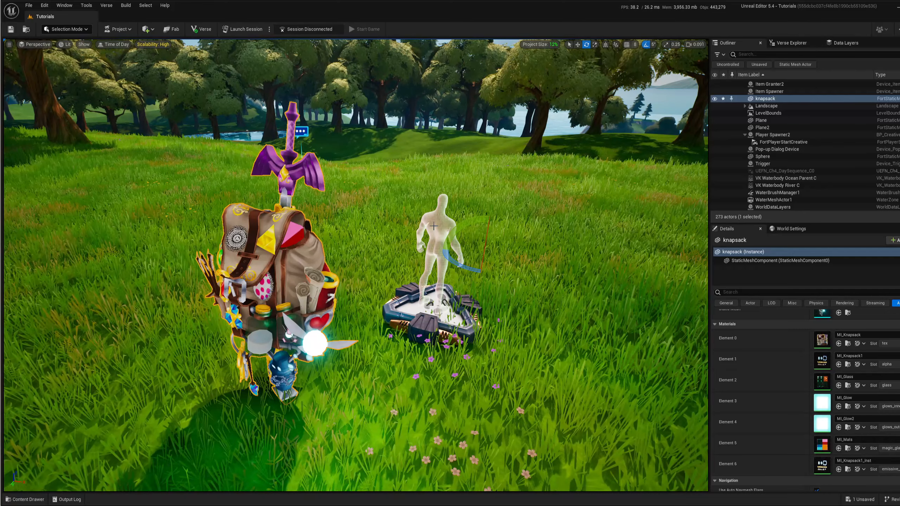
# Place a Character Device from the Fortnite Devices folder on the grass near the player spawner.
pyautogui.moveTo(293, 267); pyautogui.dragTo(330, 288, button='right')
pyautogui.hotkey('ctrl', 'space')
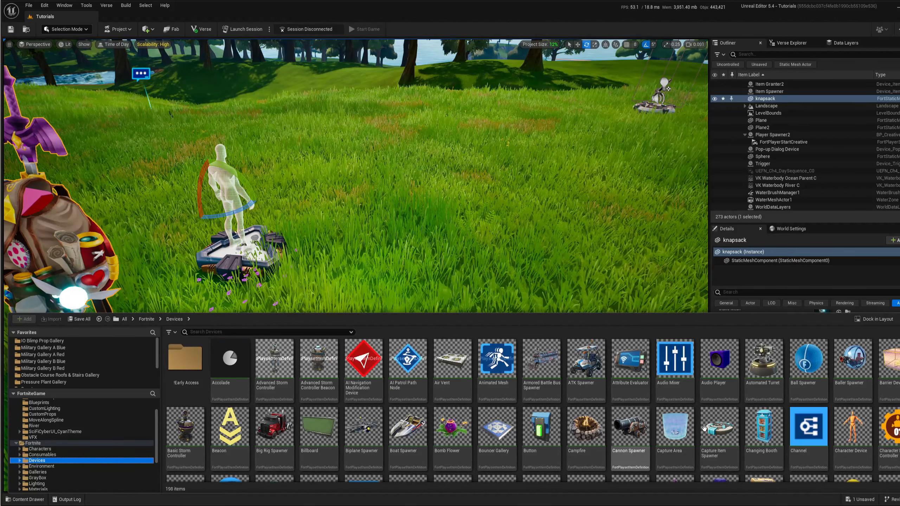
pyautogui.moveTo(346, 197); pyautogui.dragTo(523, 357)
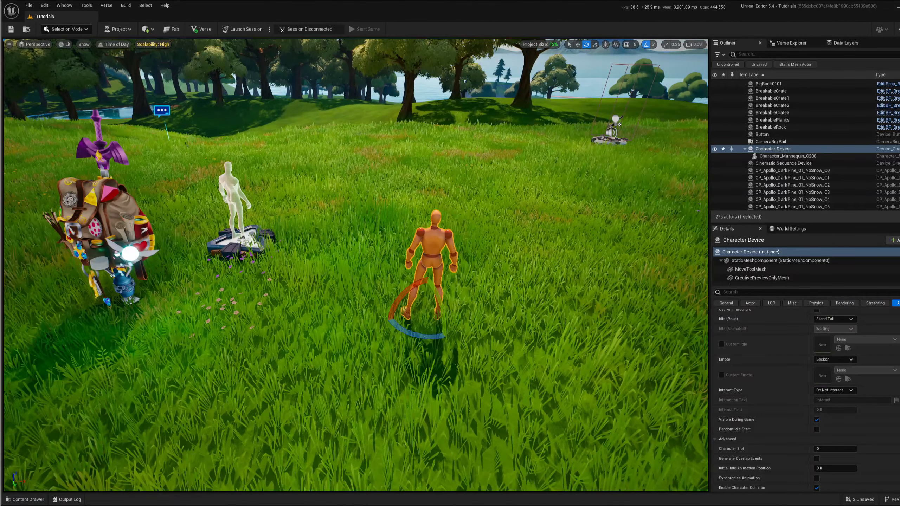
# Move the knapsack over to the Character Device's mannequin.
pyautogui.press('w')
pyautogui.click(151, 263)
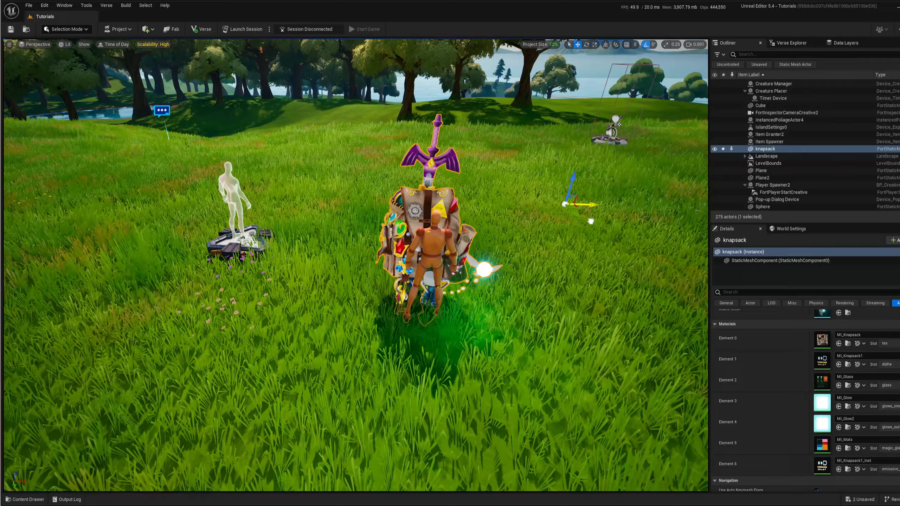
pyautogui.moveTo(591, 221); pyautogui.dragTo(470, 293, button='right')
pyautogui.press('d')
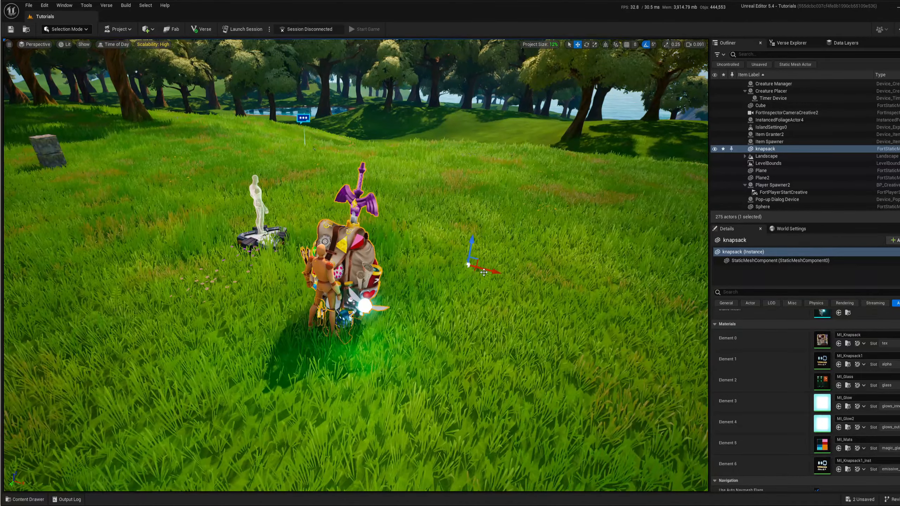
# Shift the knapsack to the other side of the mannequin and view its placement up close.
pyautogui.moveTo(424, 326); pyautogui.dragTo(600, 111, button='right')
pyautogui.press('w')
pyautogui.press('s')
pyautogui.press('w')
pyautogui.press('d')
pyautogui.moveTo(356, 266); pyautogui.dragTo(418, 277, button='right')
pyautogui.press('a')
pyautogui.press('a')
pyautogui.press('e')
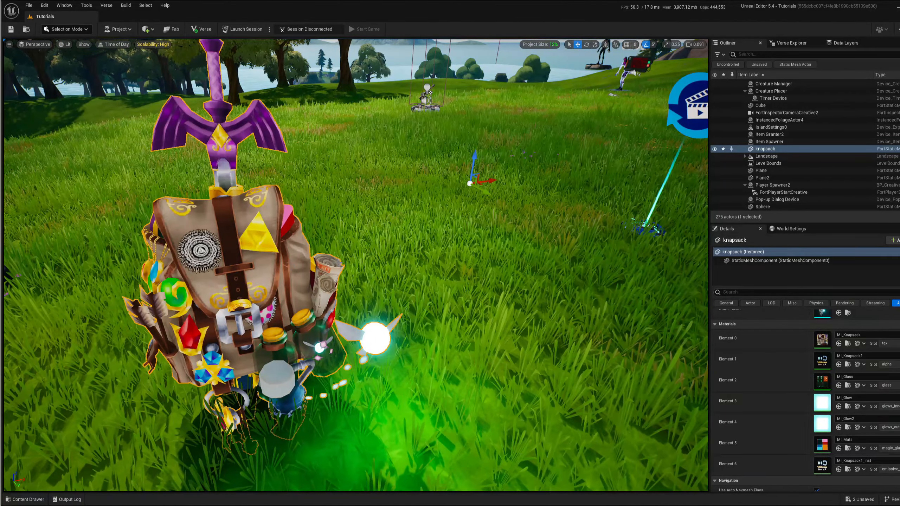
pyautogui.moveTo(419, 277); pyautogui.dragTo(379, 290, button='right')
pyautogui.press('d')
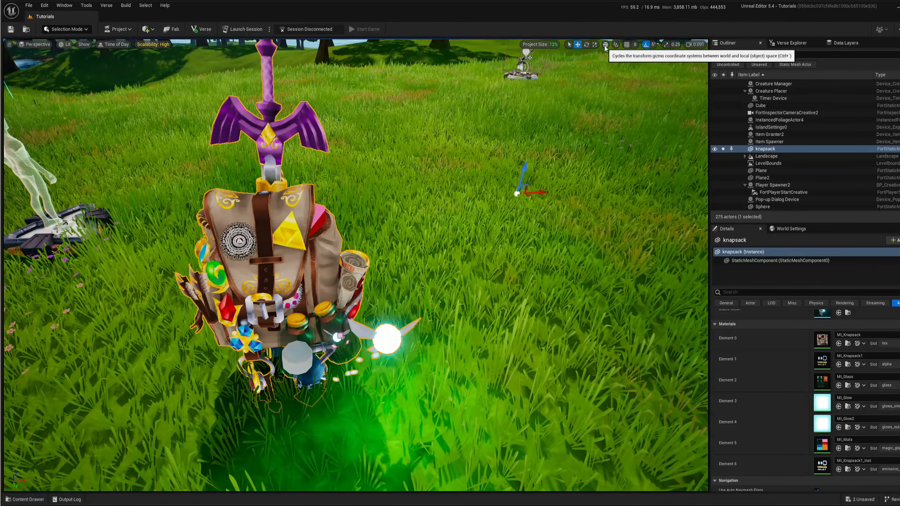
# Compare the knapsack's move axes by switching the transform gizmo between world and local space.
pyautogui.moveTo(585, 72)
pyautogui.mouseDown(button='right')
pyautogui.moveTo(610, 67)
pyautogui.moveTo(585, 75)
pyautogui.moveTo(592, 85)
pyautogui.moveTo(600, 70)
pyautogui.moveTo(579, 72)
pyautogui.moveTo(595, 71)
pyautogui.mouseUp(button='right')
pyautogui.press('a')
pyautogui.press('s')
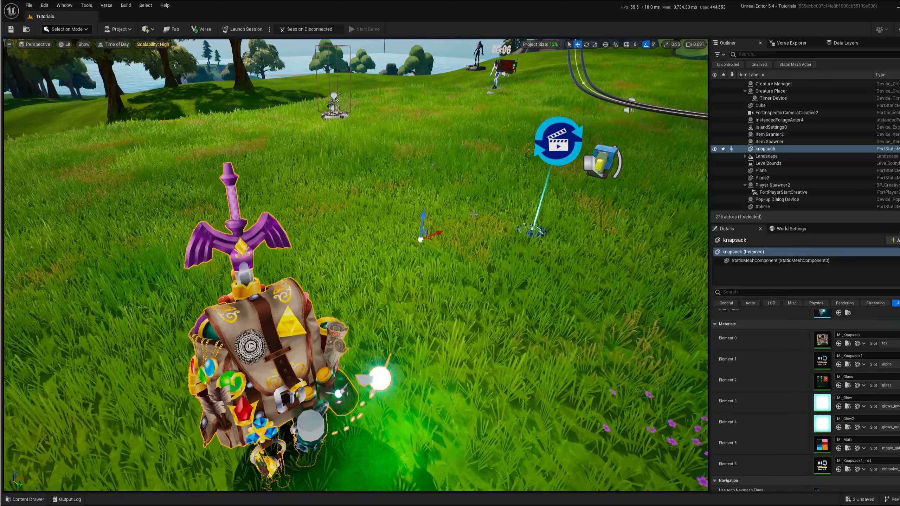
pyautogui.moveTo(515, 202); pyautogui.dragTo(506, 213, button='right')
pyautogui.press('w')
pyautogui.press('d')
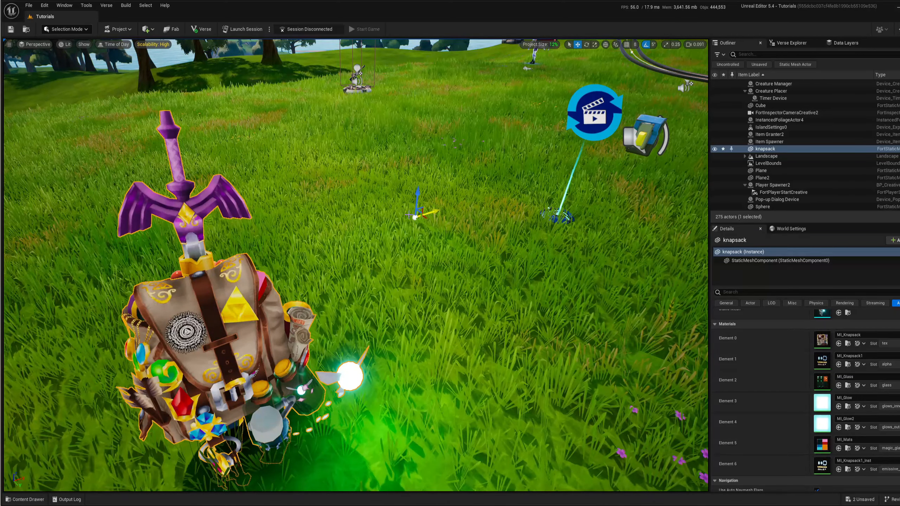
pyautogui.moveTo(241, 297); pyautogui.dragTo(213, 305, button='right')
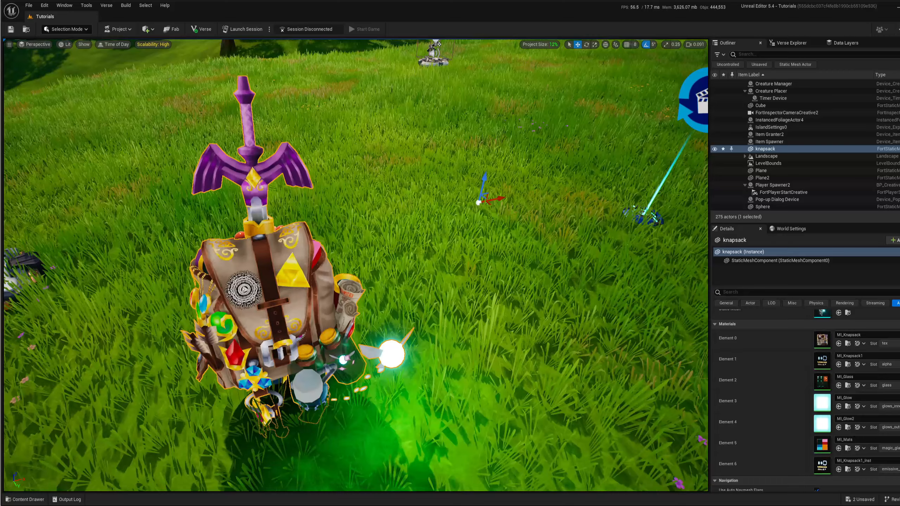
pyautogui.click(605, 45)
pyautogui.moveTo(489, 193)
pyautogui.mouseDown(button='right')
pyautogui.moveTo(510, 192)
pyautogui.moveTo(498, 194)
pyautogui.mouseUp(button='right')
pyautogui.press('w')
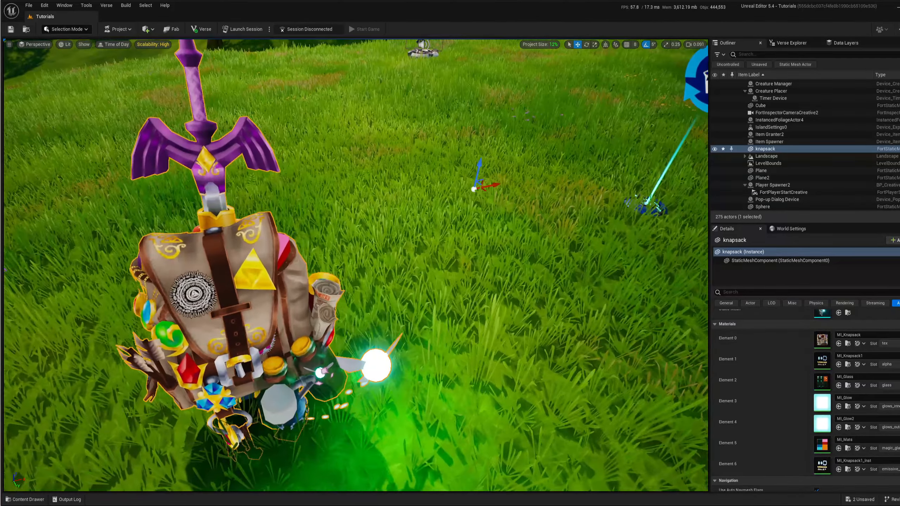
# Inspect the knapsack's placement against the mannequin from several angles.
pyautogui.moveTo(284, 258); pyautogui.dragTo(285, 257, button='right')
pyautogui.press('s')
pyautogui.press('a')
pyautogui.press('s')
pyautogui.moveTo(272, 299); pyautogui.dragTo(232, 303, button='right')
pyautogui.press('w')
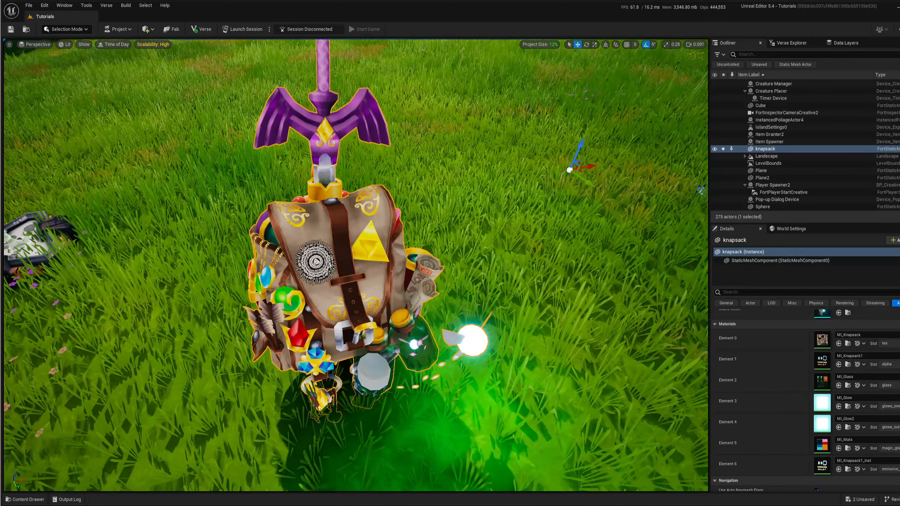
pyautogui.press('a')
pyautogui.press('s')
pyautogui.moveTo(329, 265); pyautogui.dragTo(381, 241, button='right')
pyautogui.press('w')
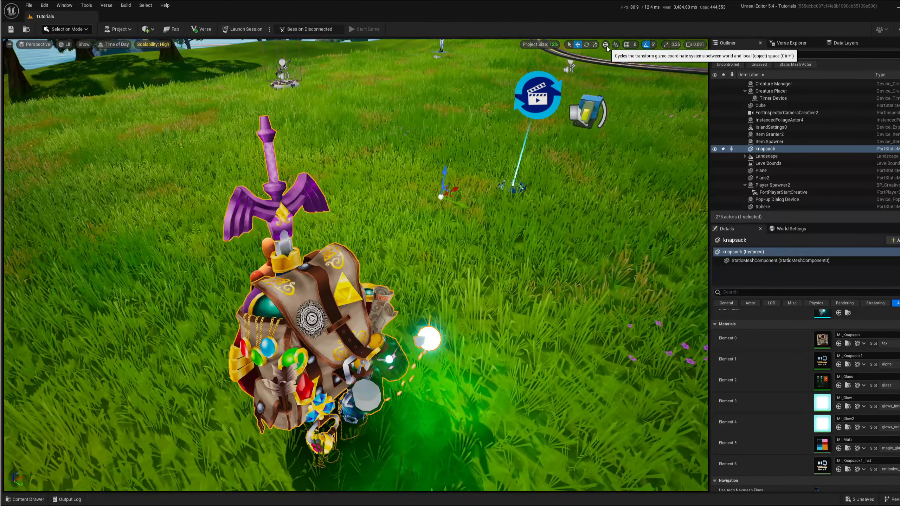
# Try rotating the knapsack into a tilted pose and check the direction of its move axes.
pyautogui.press('e')
pyautogui.moveTo(470, 180); pyautogui.dragTo(559, 256)
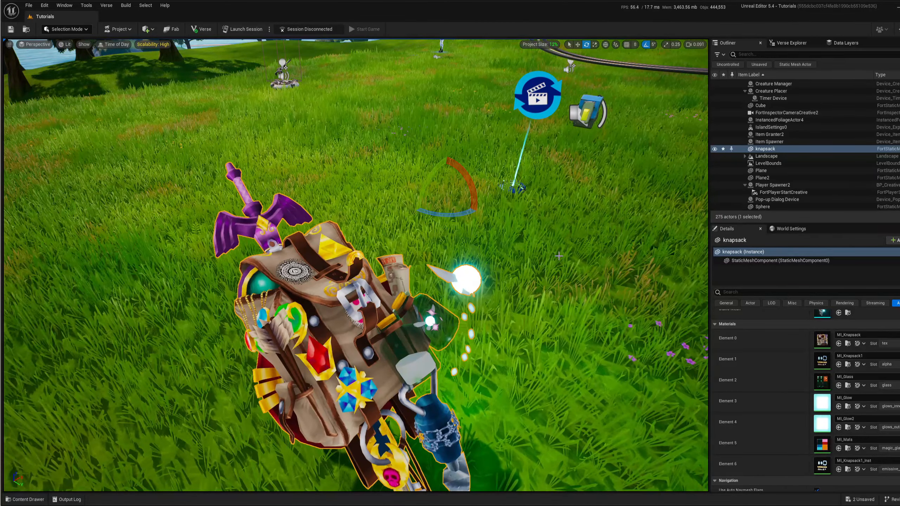
pyautogui.press('w')
pyautogui.press('d')
pyautogui.moveTo(356, 177)
pyautogui.mouseDown(button='right')
pyautogui.moveTo(357, 160)
pyautogui.moveTo(362, 172)
pyautogui.mouseUp(button='right')
pyautogui.press('w')
pyautogui.press('a')
pyautogui.press('s')
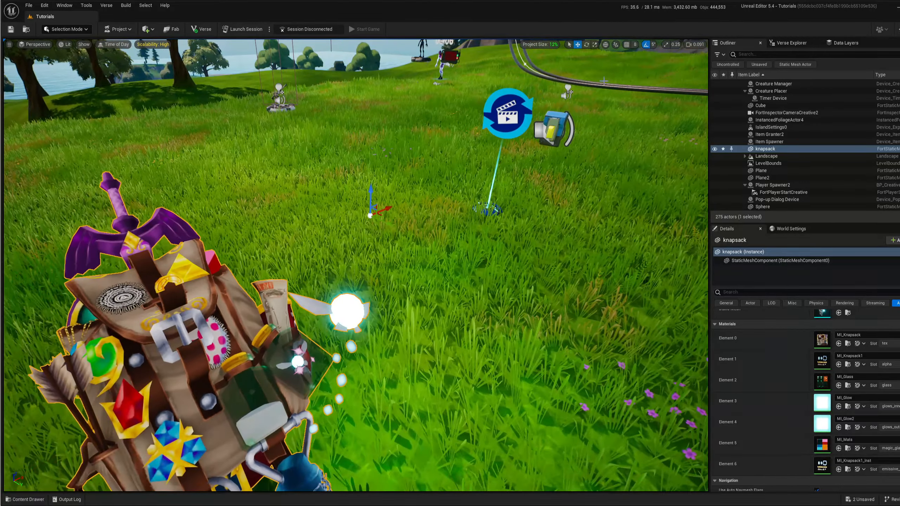
# Switch the transform gizmo's coordinate space and examine the knapsack's move axes from different viewpoints.
pyautogui.click(605, 44)
pyautogui.press('s')
pyautogui.moveTo(434, 225); pyautogui.dragTo(457, 230, button='right')
pyautogui.press('w')
pyautogui.press('a')
pyautogui.press('d')
pyautogui.press('d')
pyautogui.press('a')
pyautogui.press('s')
pyautogui.press('d')
pyautogui.press('q')
pyautogui.moveTo(514, 291); pyautogui.dragTo(519, 322, button='right')
pyautogui.press('s')
pyautogui.press('a')
# Examine the offset between the knapsack mesh and its pivot gizmo from several viewpoints.
pyautogui.moveTo(399, 172); pyautogui.dragTo(492, 210)
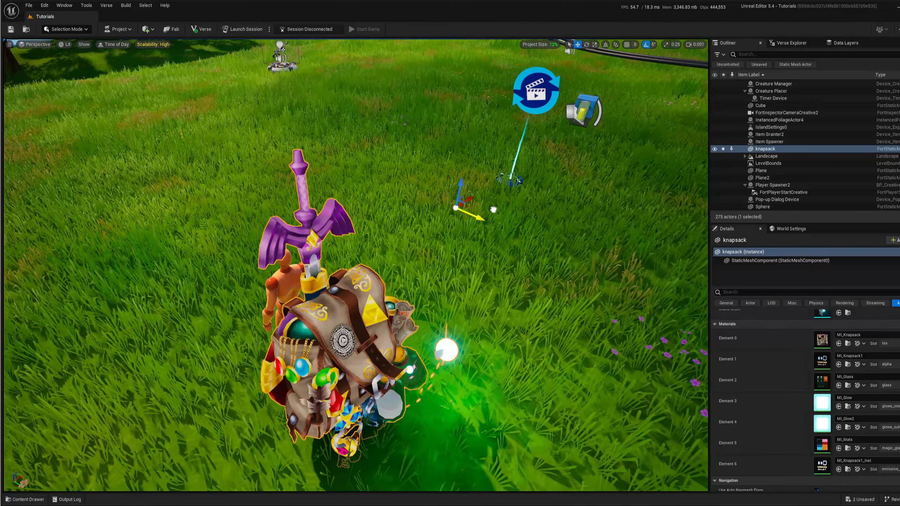
pyautogui.press('d')
pyautogui.press('q')
pyautogui.moveTo(493, 209); pyautogui.dragTo(471, 188, button='right')
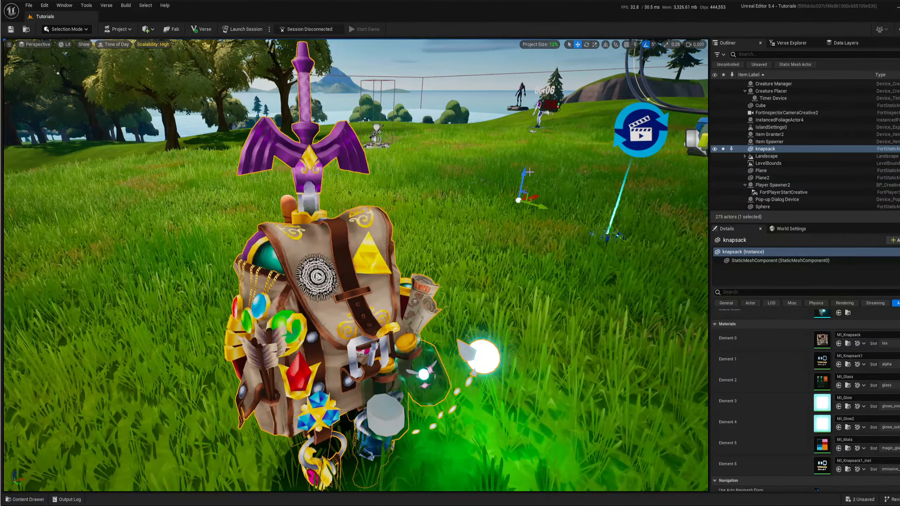
pyautogui.moveTo(526, 171); pyautogui.dragTo(549, 71)
pyautogui.press('s')
pyautogui.moveTo(549, 71); pyautogui.dragTo(566, 93, button='right')
pyautogui.moveTo(454, 210); pyautogui.dragTo(453, 208, button='right')
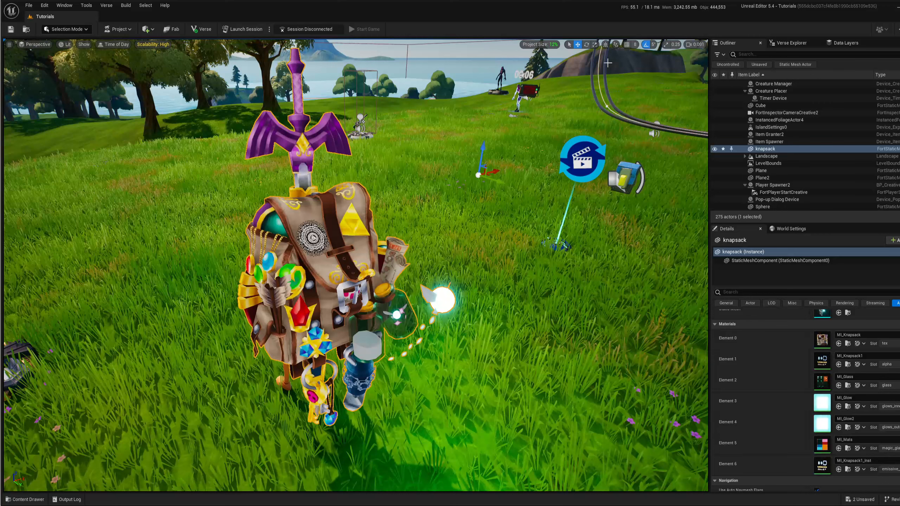
# Switch to Modeling mode, start Edit Pivot on the knapsack, and place the pivot at the mesh's Center box position.
pyautogui.click(67, 30)
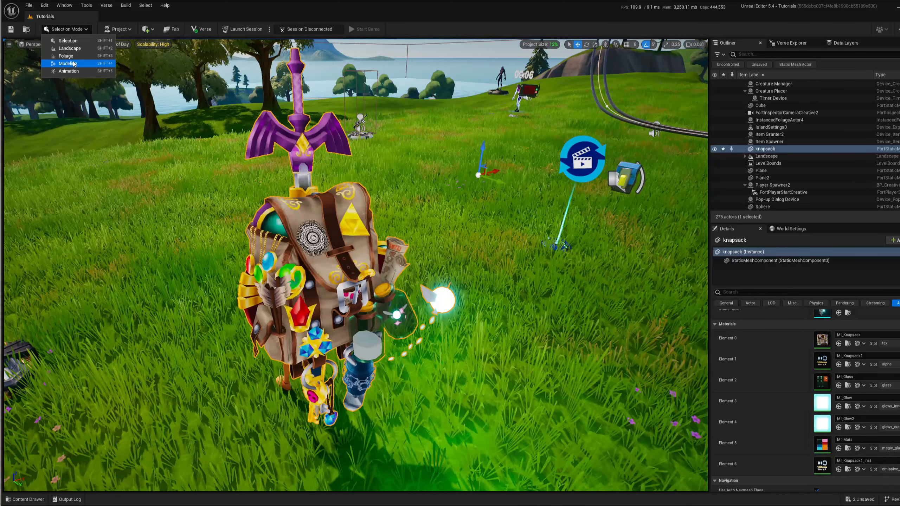
pyautogui.click(82, 62)
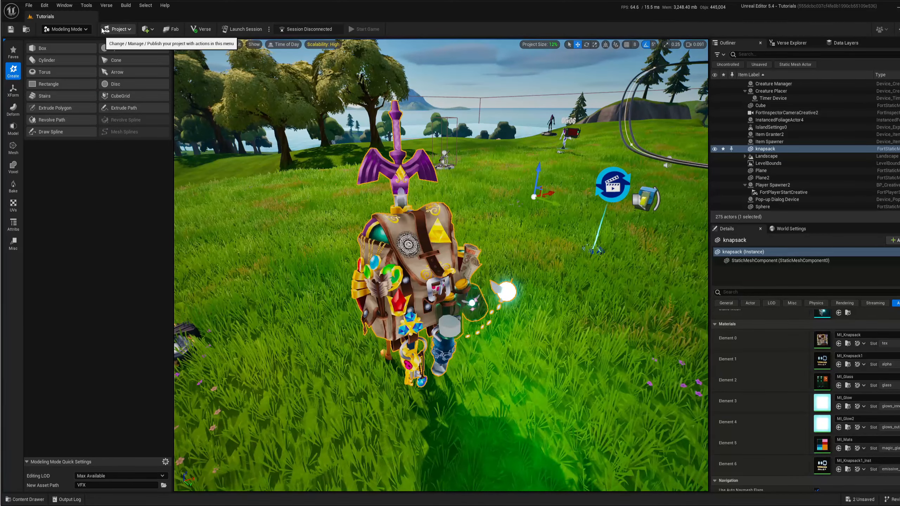
pyautogui.click(15, 93)
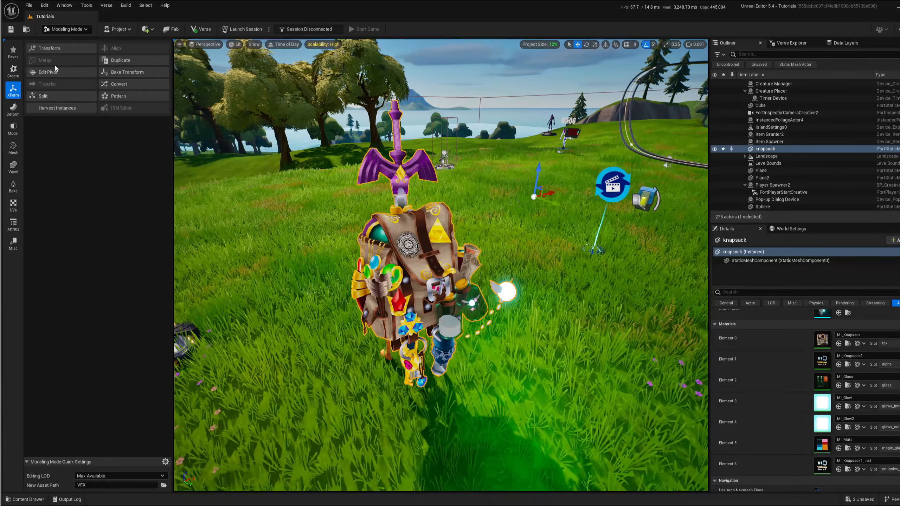
pyautogui.click(48, 73)
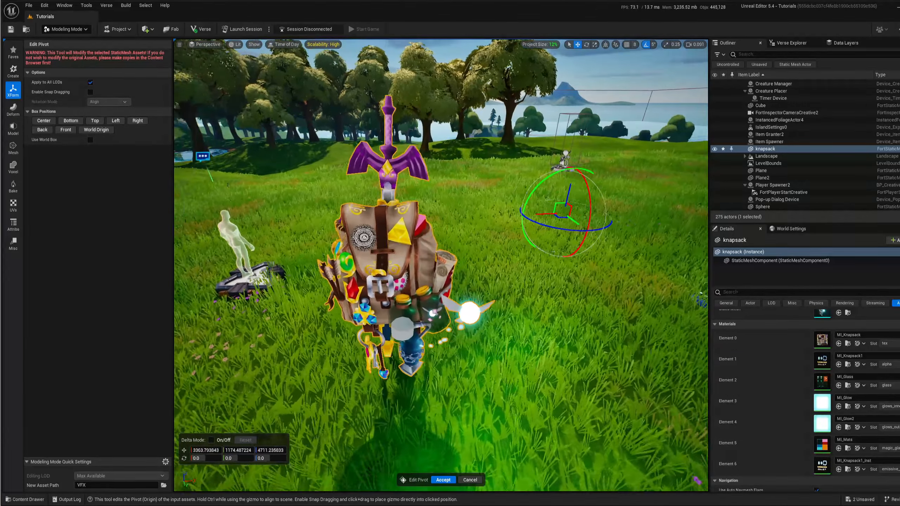
pyautogui.moveTo(441, 266); pyautogui.dragTo(460, 299, button='right')
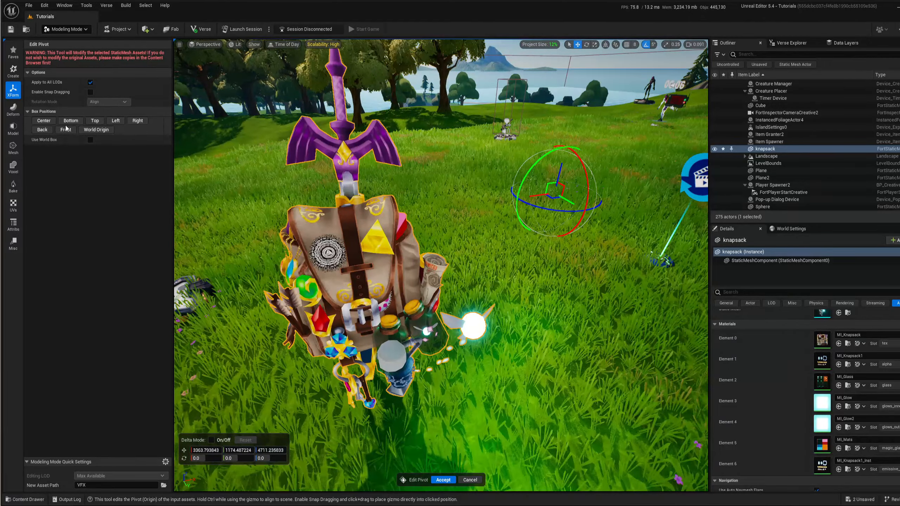
pyautogui.click(44, 121)
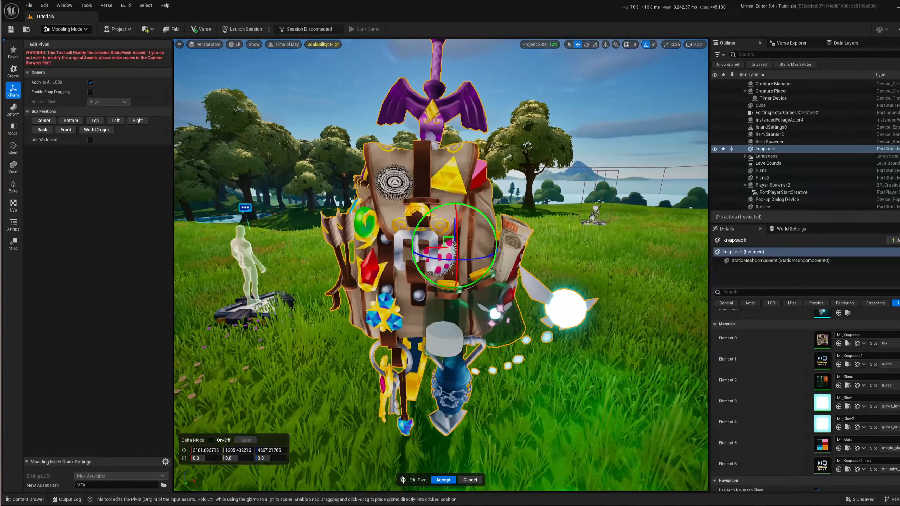
# Shift the pivot along the X axis to about 3160.28 so it lines up with the middle of the bag.
pyautogui.moveTo(428, 254); pyautogui.dragTo(428, 269, button='right')
pyautogui.scroll(-3, 430, 259)
pyautogui.scroll(1, 426, 266)
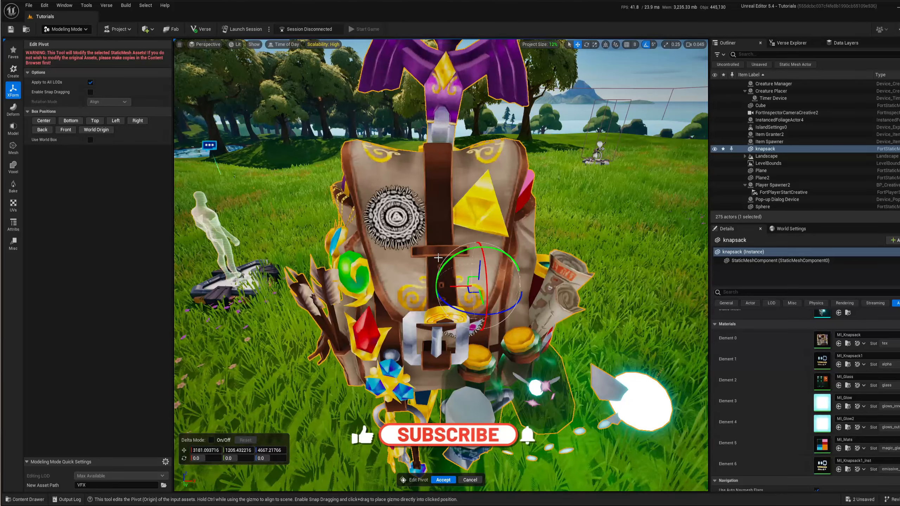
pyautogui.moveTo(432, 196); pyautogui.dragTo(428, 178, button='right')
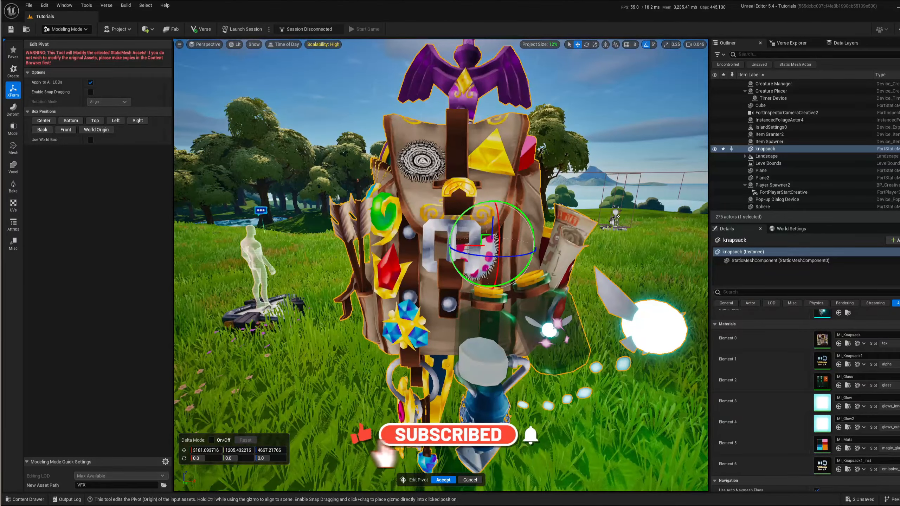
pyautogui.moveTo(481, 246); pyautogui.dragTo(437, 242)
pyautogui.moveTo(426, 215); pyautogui.dragTo(428, 211, button='right')
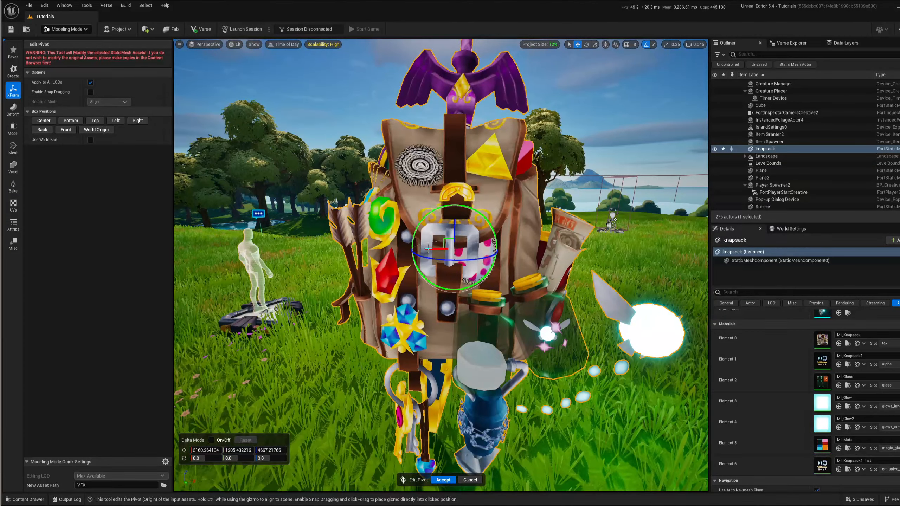
pyautogui.moveTo(427, 248); pyautogui.dragTo(429, 248)
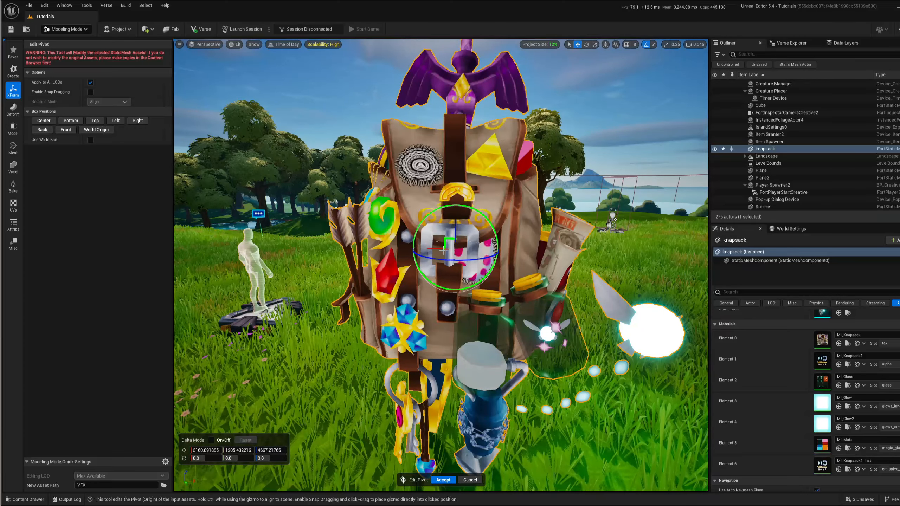
pyautogui.moveTo(437, 237); pyautogui.dragTo(435, 245, button='right')
pyautogui.moveTo(439, 328); pyautogui.dragTo(437, 327)
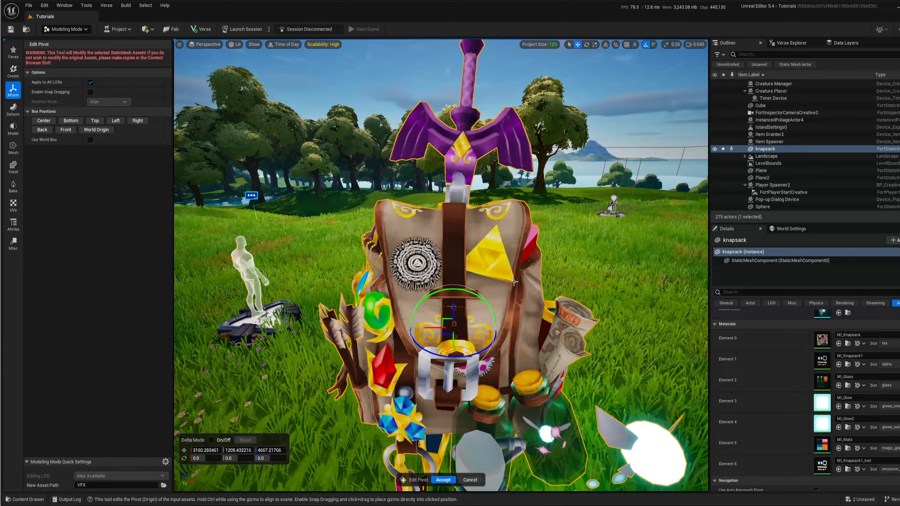
pyautogui.moveTo(515, 282); pyautogui.dragTo(517, 284, button='right')
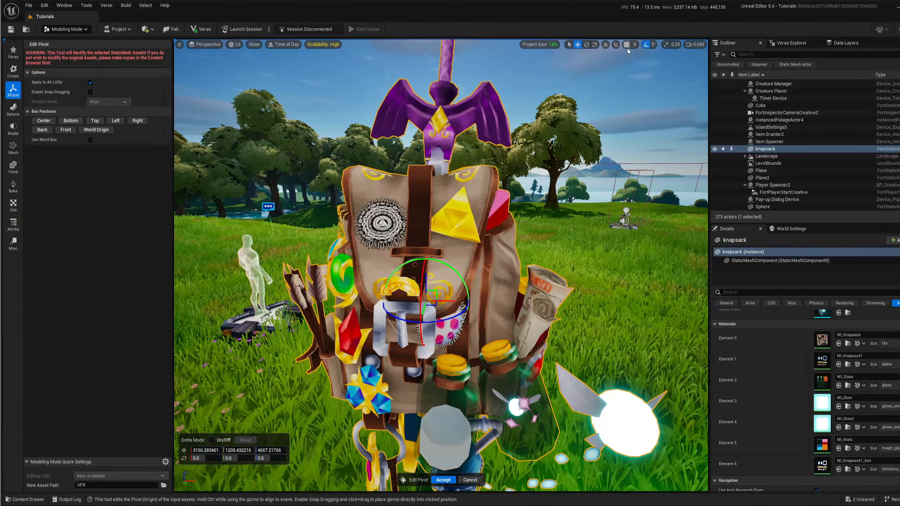
pyautogui.moveTo(525, 291); pyautogui.dragTo(526, 291, button='right')
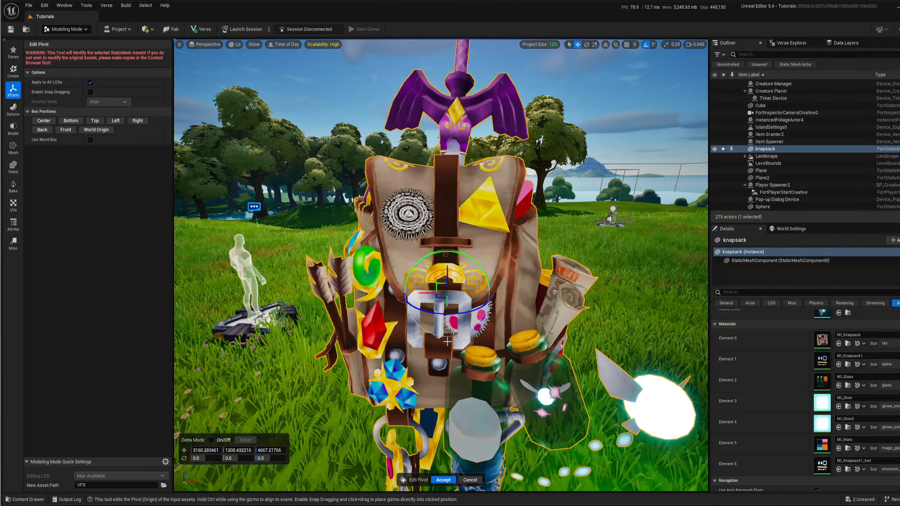
pyautogui.moveTo(447, 341); pyautogui.dragTo(449, 350, button='right')
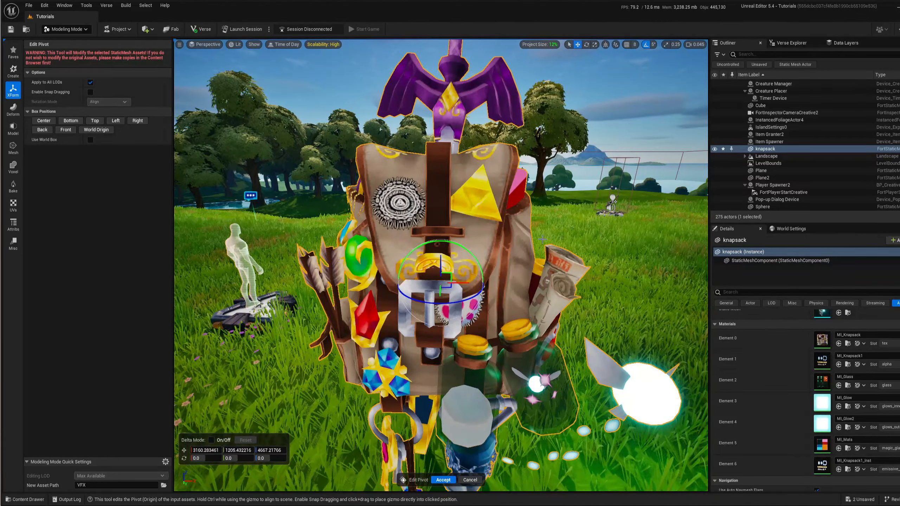
# Rotate the knapsack's pivot to -90 degrees about the Z axis and accept the pivot edit.
pyautogui.press('d')
pyautogui.moveTo(543, 239); pyautogui.dragTo(484, 242, button='right')
pyautogui.press('a')
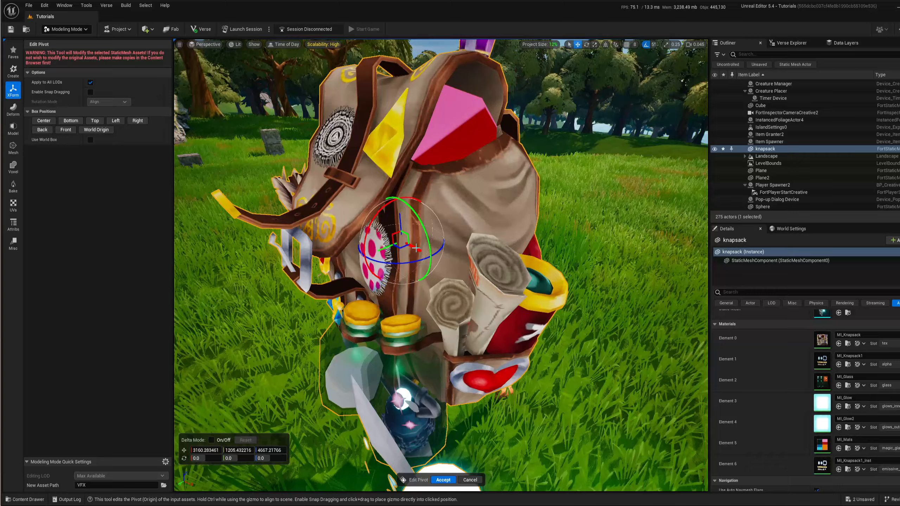
pyautogui.moveTo(416, 248)
pyautogui.mouseDown(button='right')
pyautogui.moveTo(471, 248)
pyautogui.moveTo(403, 249)
pyautogui.moveTo(418, 250)
pyautogui.mouseUp(button='right')
pyautogui.press('a')
pyautogui.press('d')
pyautogui.press('a')
pyautogui.moveTo(398, 254); pyautogui.dragTo(463, 245)
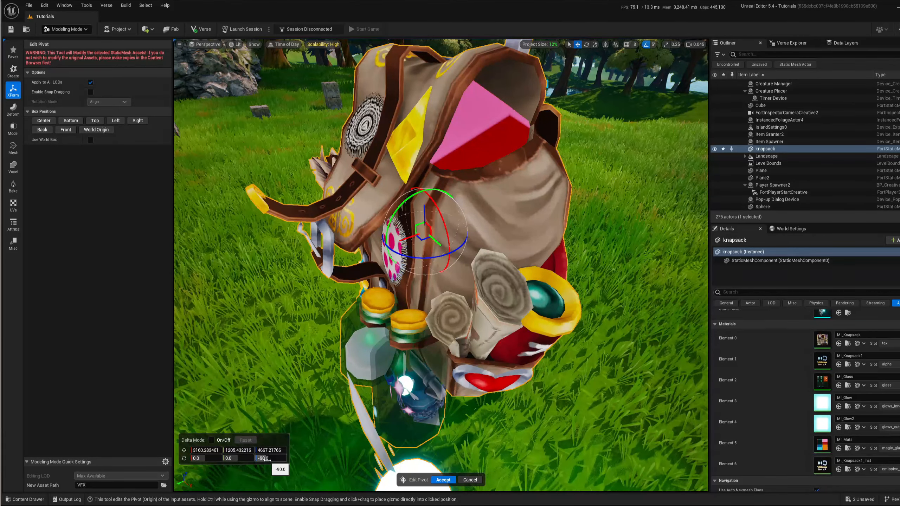
pyautogui.click(267, 459)
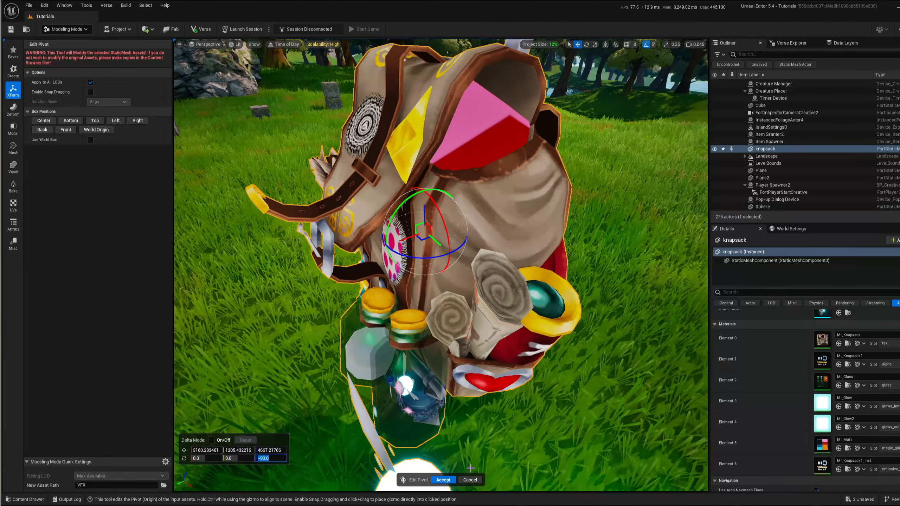
pyautogui.click(443, 480)
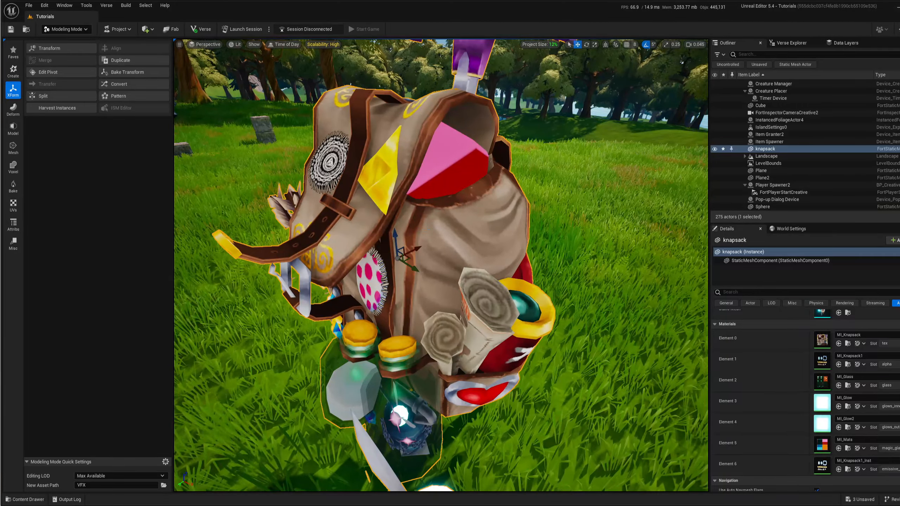
# Check the knapsack's pivot direction against the mannequin and start the Transform tool in Shared Gizmo mode.
pyautogui.moveTo(429, 229); pyautogui.dragTo(381, 296, button='right')
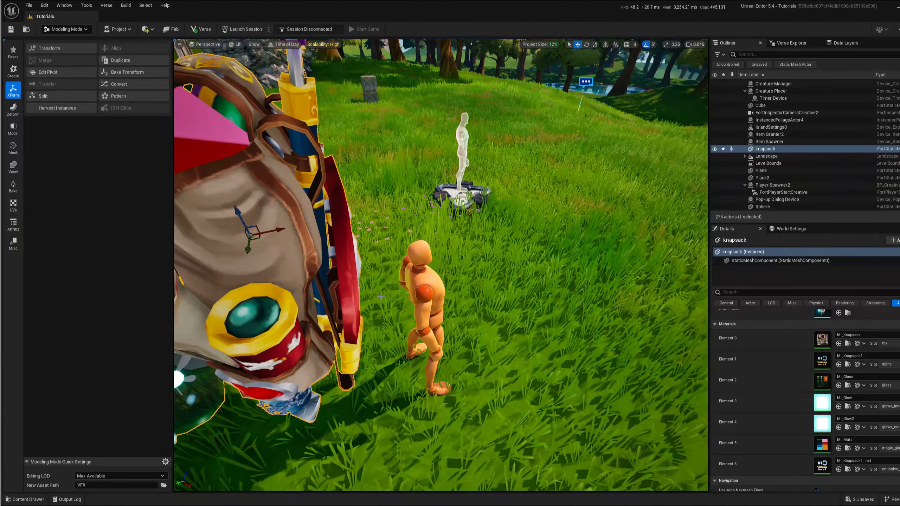
pyautogui.moveTo(511, 209); pyautogui.dragTo(456, 137, button='right')
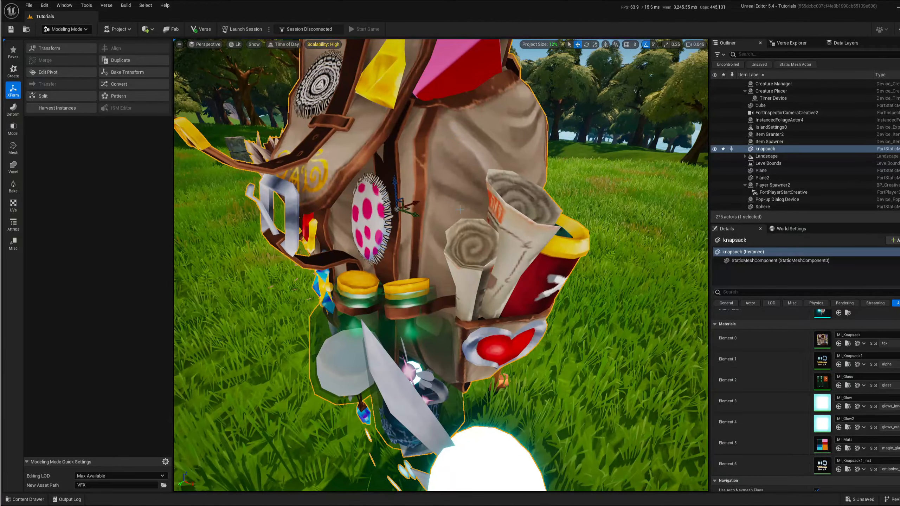
pyautogui.moveTo(460, 210); pyautogui.dragTo(219, 114, button='right')
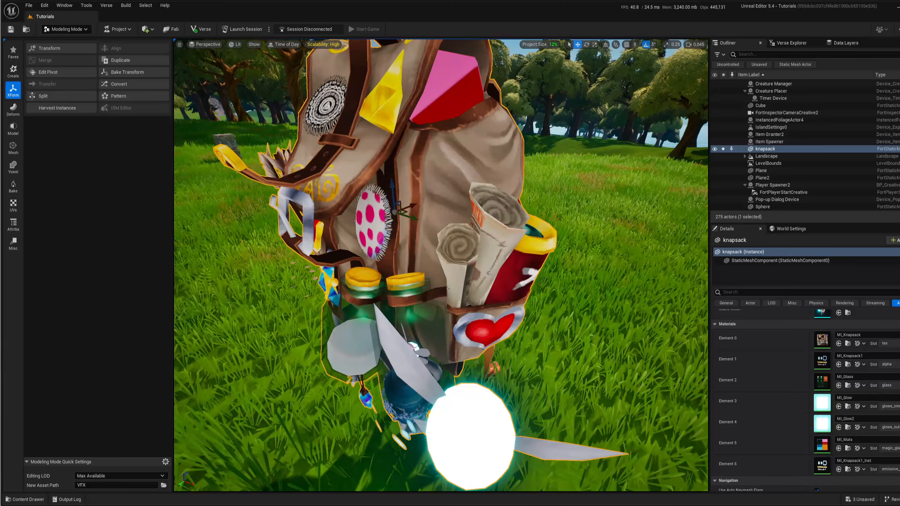
pyautogui.click(58, 50)
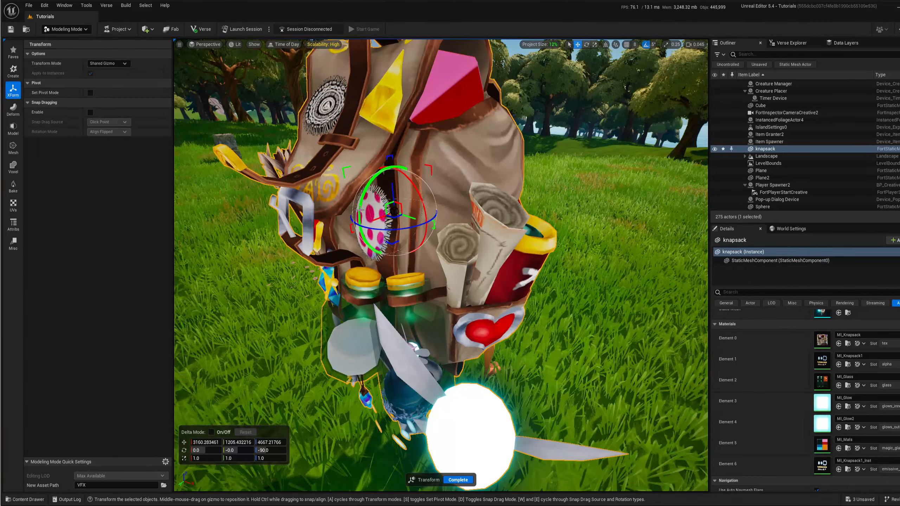
pyautogui.moveTo(360, 210); pyautogui.dragTo(379, 218, button='right')
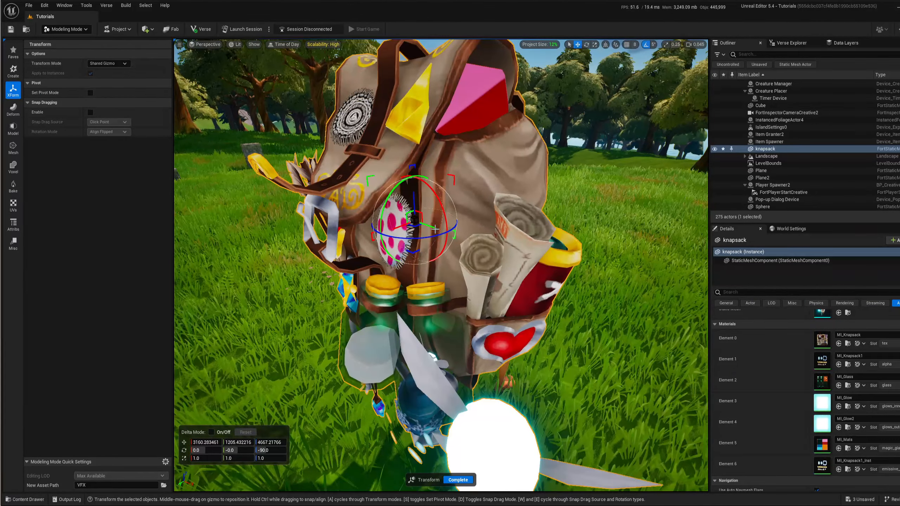
pyautogui.click(114, 64)
pyautogui.click(111, 69)
pyautogui.moveTo(319, 184); pyautogui.dragTo(327, 186, button='right')
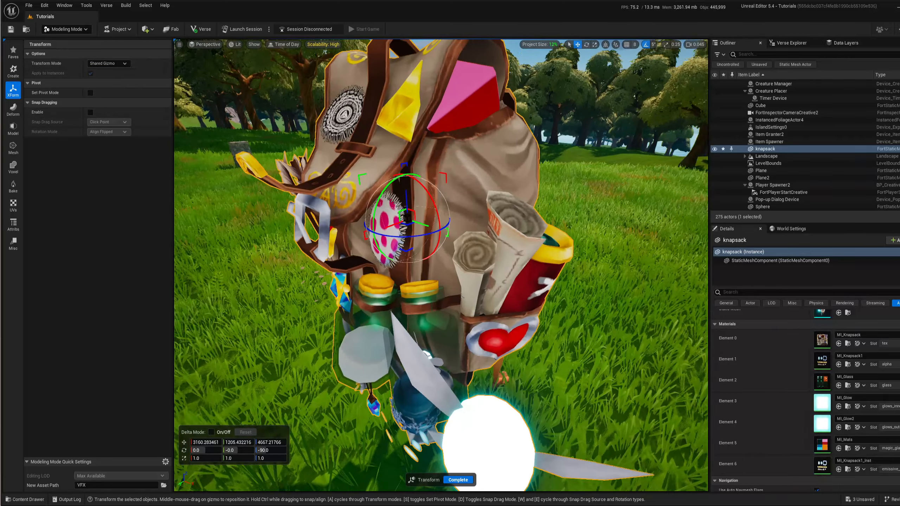
# Scale the knapsack to 0.5 on the X, Y and Z axes and complete the transform.
pyautogui.moveTo(432, 229); pyautogui.dragTo(497, 227, button='right')
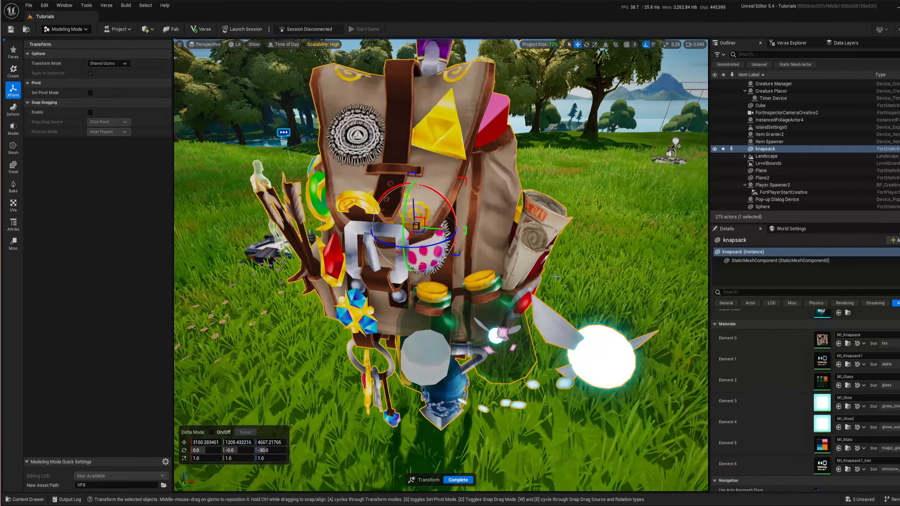
pyautogui.moveTo(424, 304); pyautogui.dragTo(542, 269, button='right')
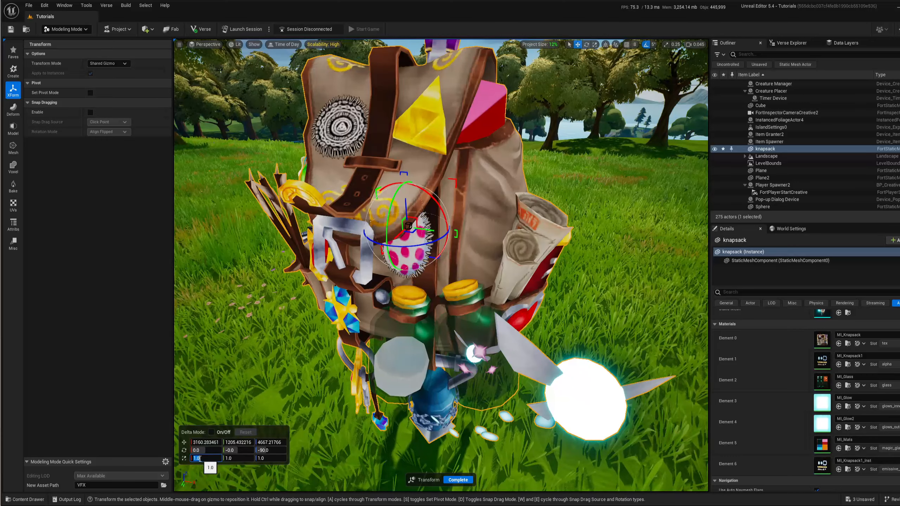
pyautogui.write('0.5')
pyautogui.press('Return')
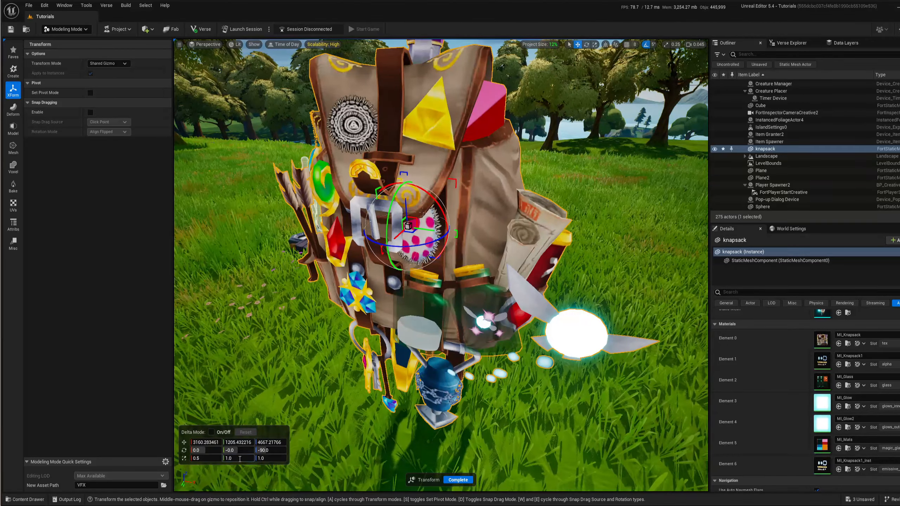
pyautogui.click(240, 459)
pyautogui.write('0.5')
pyautogui.press('Return')
pyautogui.click(270, 458)
pyautogui.write('0.5')
pyautogui.press('Return')
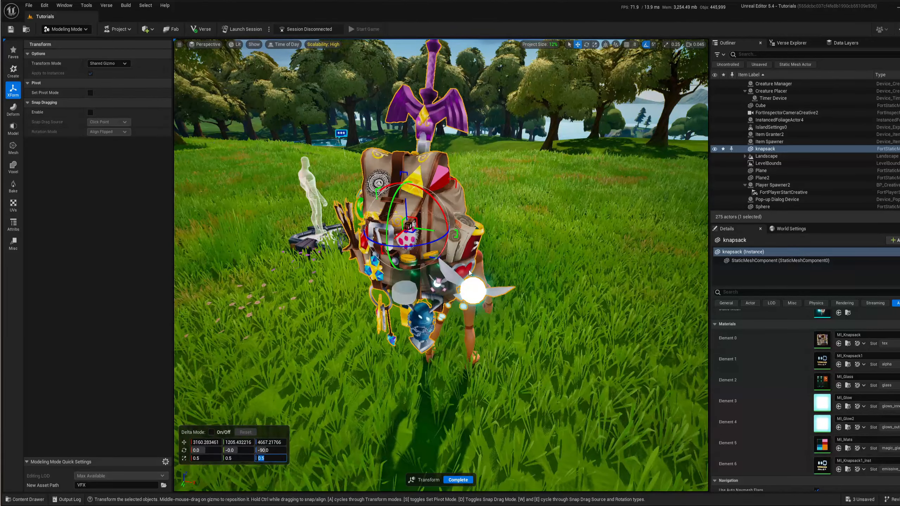
pyautogui.moveTo(468, 273); pyautogui.dragTo(400, 267, button='right')
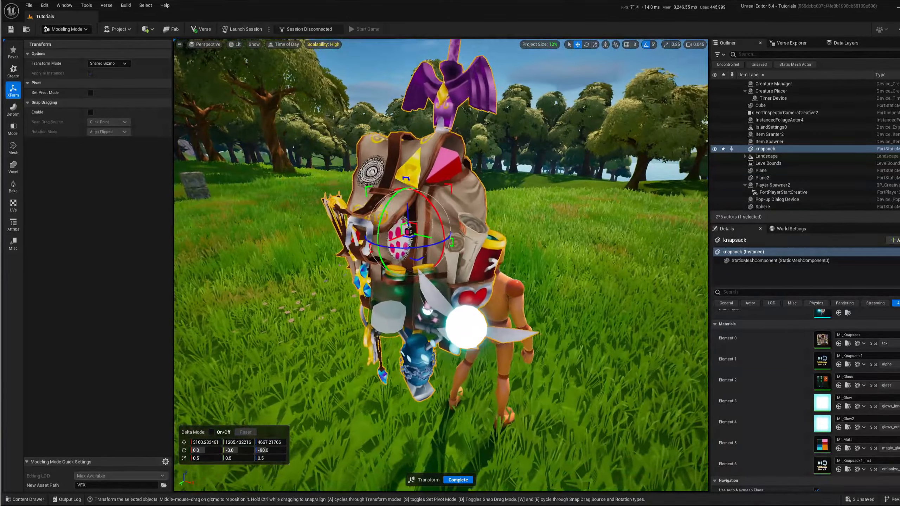
pyautogui.moveTo(496, 257); pyautogui.dragTo(474, 261, button='right')
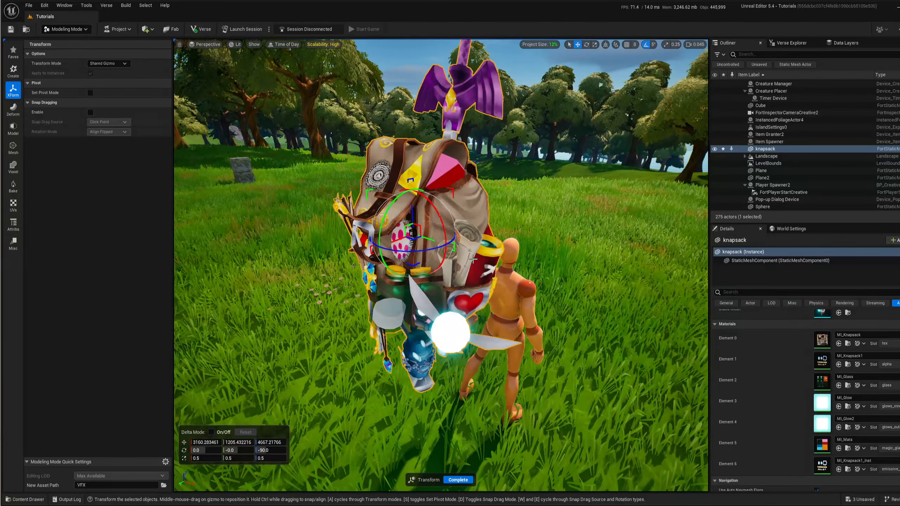
pyautogui.click(458, 479)
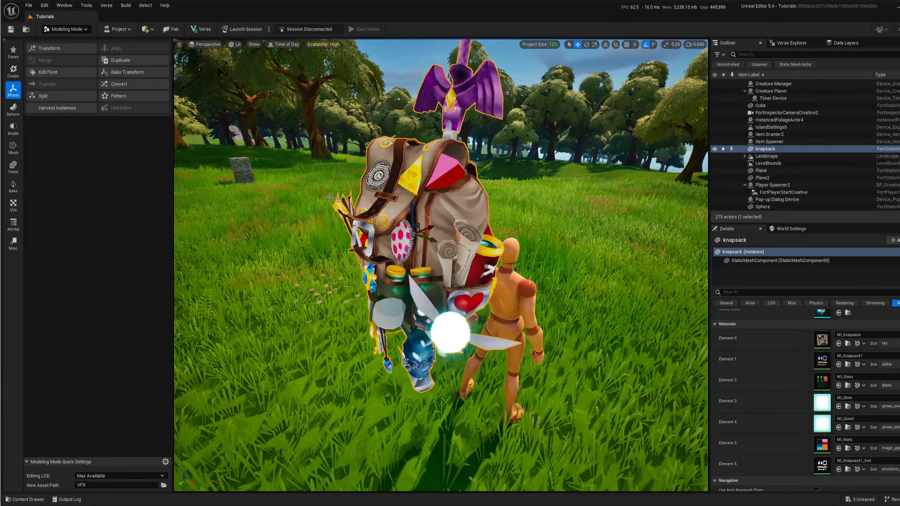
# Bake the knapsack's transform into its mesh using Bake Full Scale, with rotation baking on and pivot recentering off.
pyautogui.click(118, 73)
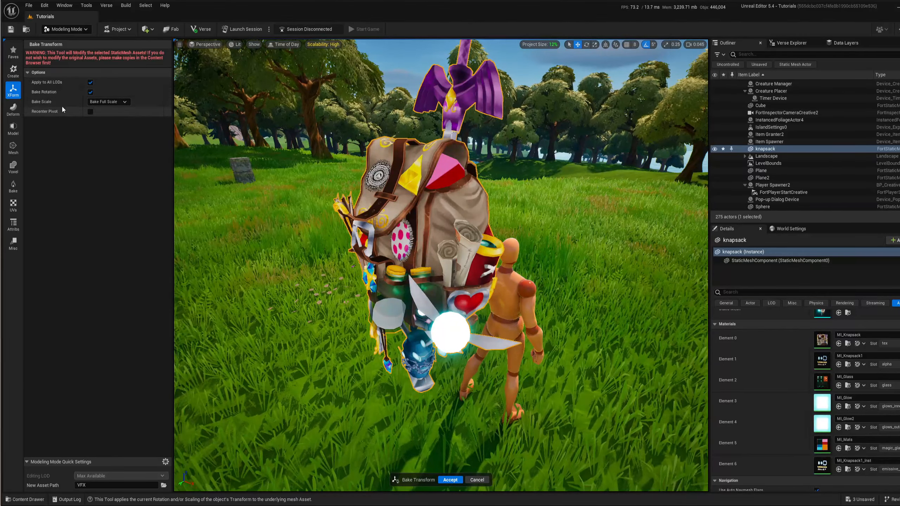
pyautogui.moveTo(355, 227)
pyautogui.mouseDown(button='right')
pyautogui.moveTo(375, 227)
pyautogui.moveTo(355, 230)
pyautogui.moveTo(369, 230)
pyautogui.mouseUp(button='right')
pyautogui.moveTo(455, 222)
pyautogui.mouseDown(button='right')
pyautogui.moveTo(425, 224)
pyautogui.moveTo(455, 222)
pyautogui.mouseUp(button='right')
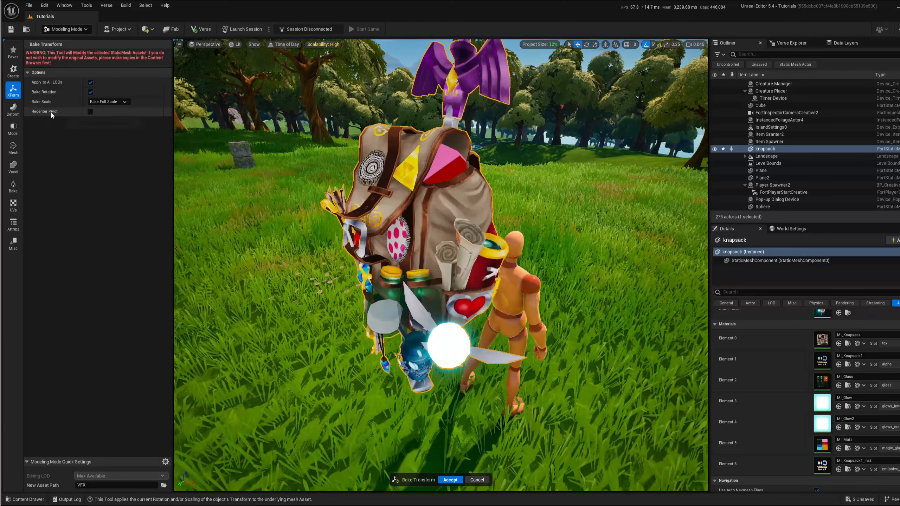
pyautogui.click(108, 101)
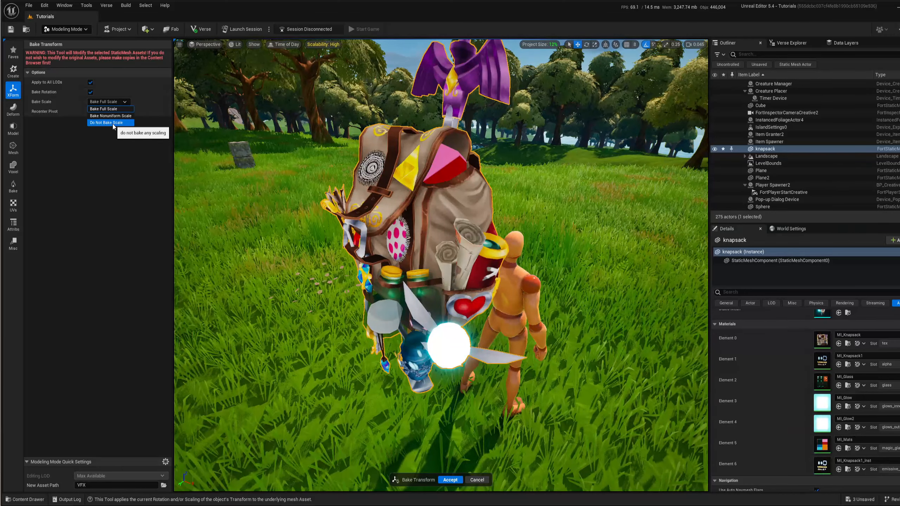
pyautogui.click(106, 110)
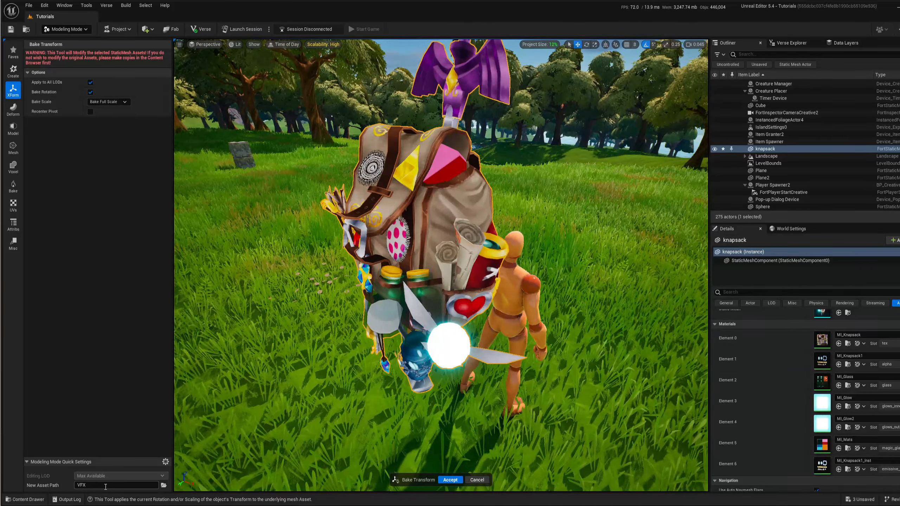
pyautogui.click(453, 481)
# Check the knapsack's rotation and scale values in the Transform tool and close it without changes.
pyautogui.moveTo(446, 379); pyautogui.dragTo(400, 347, button='right')
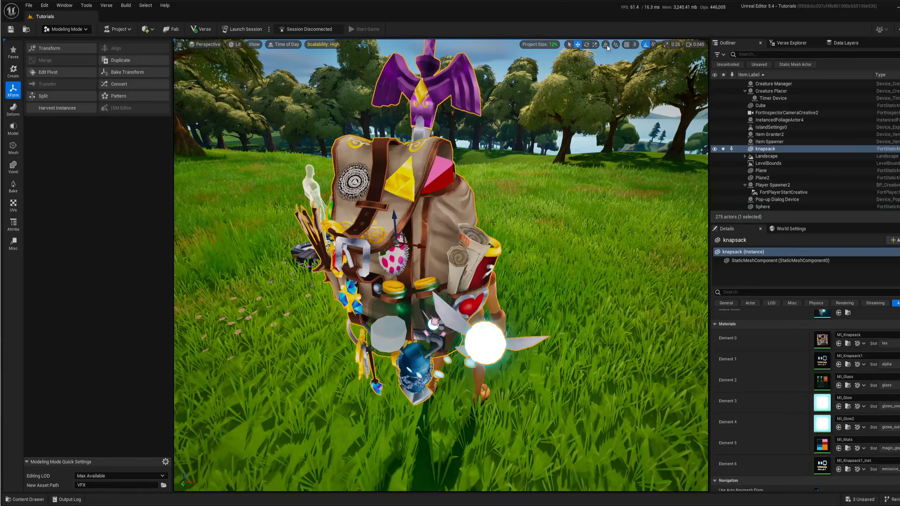
pyautogui.moveTo(549, 251); pyautogui.dragTo(558, 252, button='right')
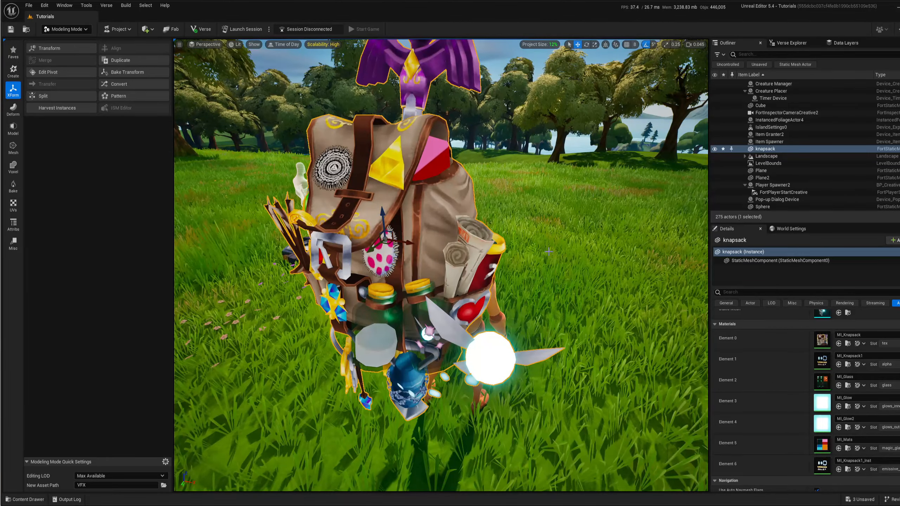
pyautogui.moveTo(425, 254)
pyautogui.mouseDown(button='right')
pyautogui.moveTo(330, 269)
pyautogui.moveTo(425, 260)
pyautogui.mouseUp(button='right')
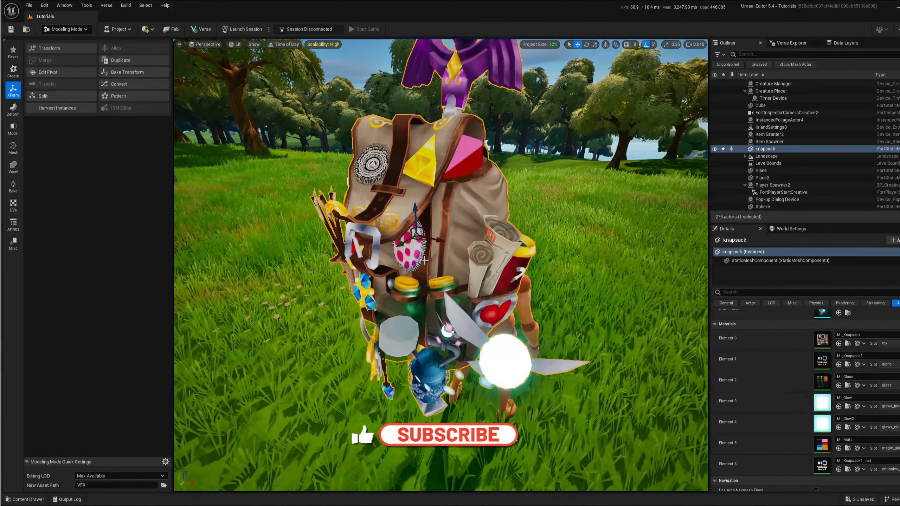
pyautogui.click(52, 48)
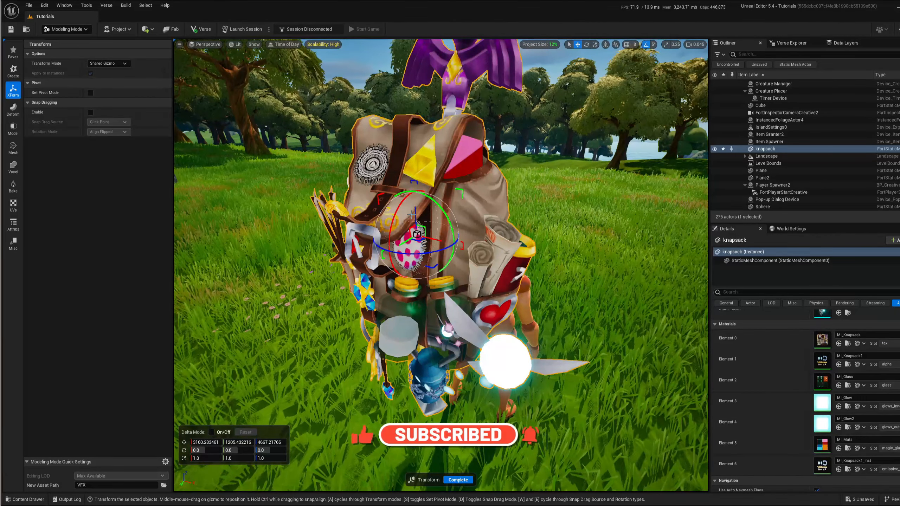
pyautogui.click(468, 479)
pyautogui.moveTo(464, 354); pyautogui.dragTo(383, 358, button='right')
pyautogui.moveTo(414, 302)
pyautogui.mouseDown(button='right')
pyautogui.moveTo(439, 301)
pyautogui.moveTo(422, 291)
pyautogui.moveTo(414, 303)
pyautogui.mouseUp(button='right')
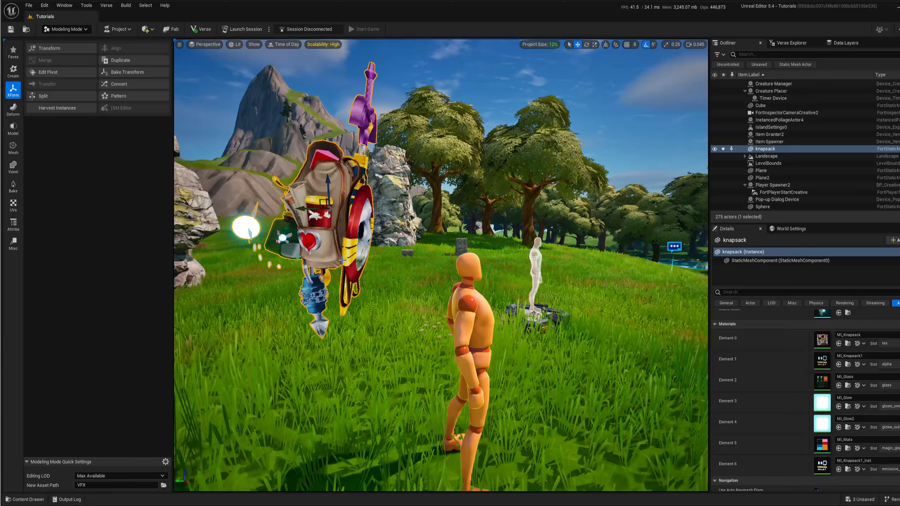
# Move the knapsack lower and closer to the mannequin's back and start the Transform tool.
pyautogui.moveTo(300, 206); pyautogui.dragTo(426, 288)
pyautogui.moveTo(426, 288)
pyautogui.mouseDown(button='right')
pyautogui.moveTo(408, 271)
pyautogui.moveTo(379, 271)
pyautogui.moveTo(440, 277)
pyautogui.mouseUp(button='right')
pyautogui.click(49, 48)
# Try a scale of 0.5 on the knapsack's X, Y and Z axes against the mannequin.
pyautogui.click(208, 459)
pyautogui.write('0.5')
pyautogui.click(239, 459)
pyautogui.write('0.5')
pyautogui.click(272, 460)
pyautogui.write('0.5')
pyautogui.moveTo(451, 315)
pyautogui.mouseDown(button='right')
pyautogui.moveTo(514, 314)
pyautogui.moveTo(433, 313)
pyautogui.mouseUp(button='right')
# Set the knapsack's scale to 0.7 on the X, Y and Z axes.
pyautogui.click(212, 459)
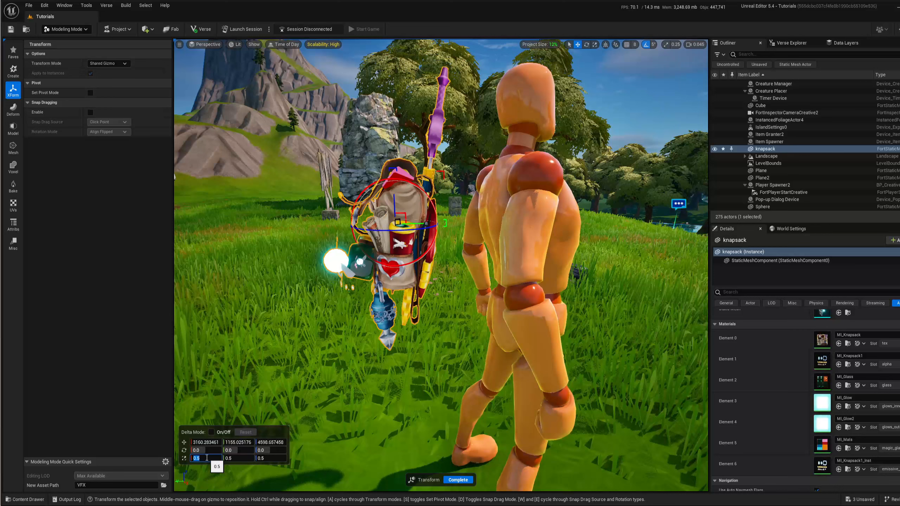
pyautogui.write('0.7')
pyautogui.press('Return')
pyautogui.click(242, 458)
pyautogui.write('0.7')
pyautogui.press('Return')
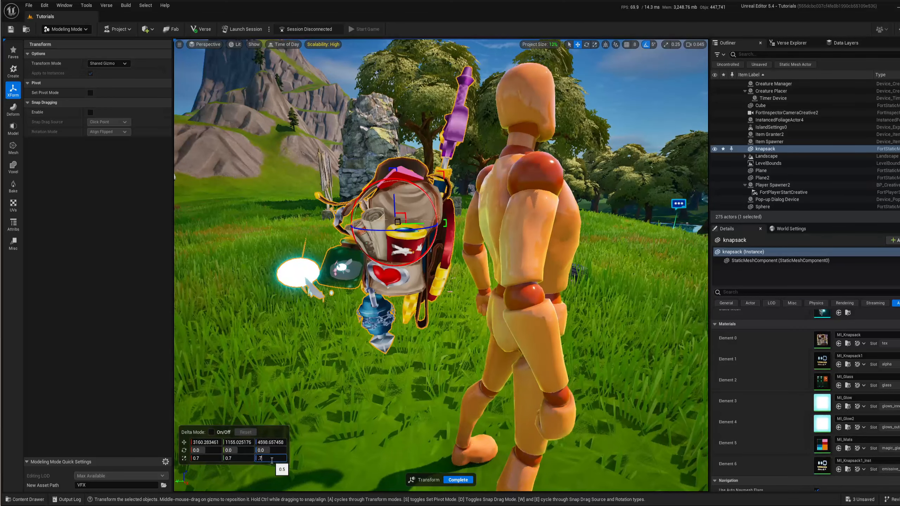
pyautogui.click(272, 458)
pyautogui.write('.7')
pyautogui.press('Return')
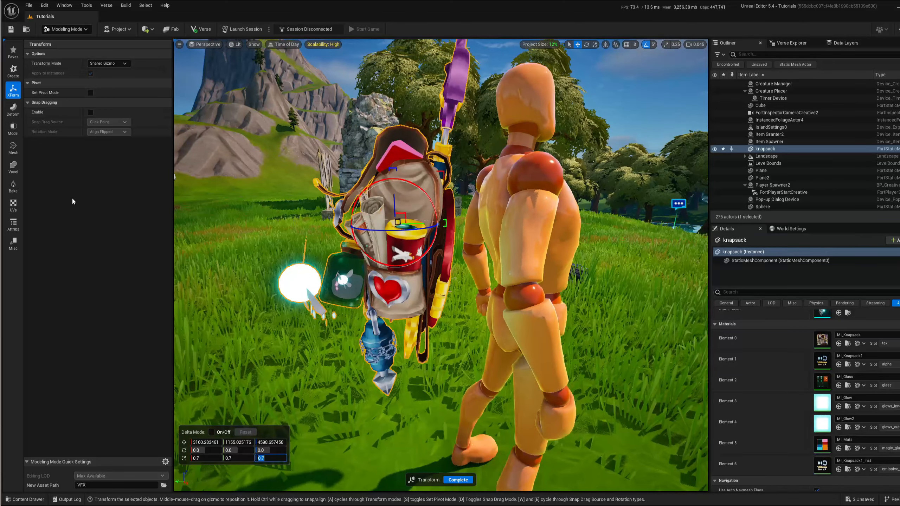
# Complete the transform and bake the knapsack's rotation and full scale into its mesh.
pyautogui.click(458, 480)
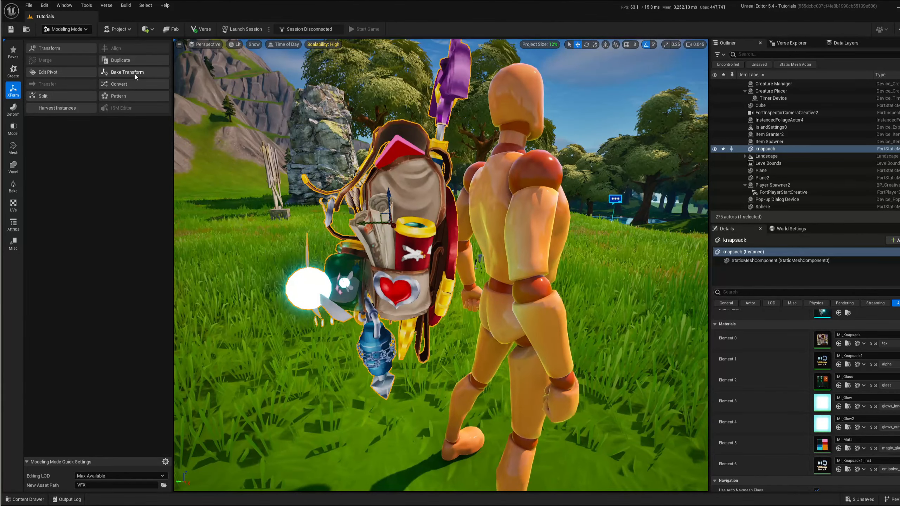
pyautogui.click(136, 75)
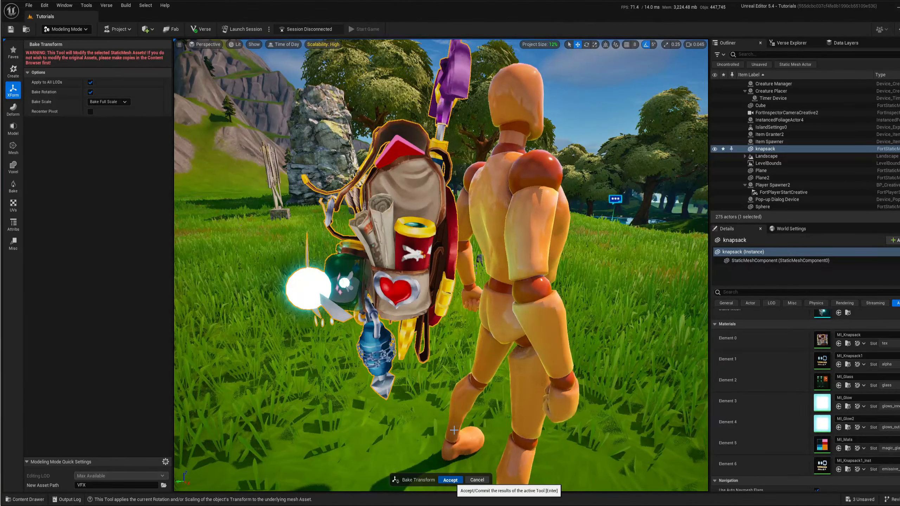
pyautogui.click(450, 480)
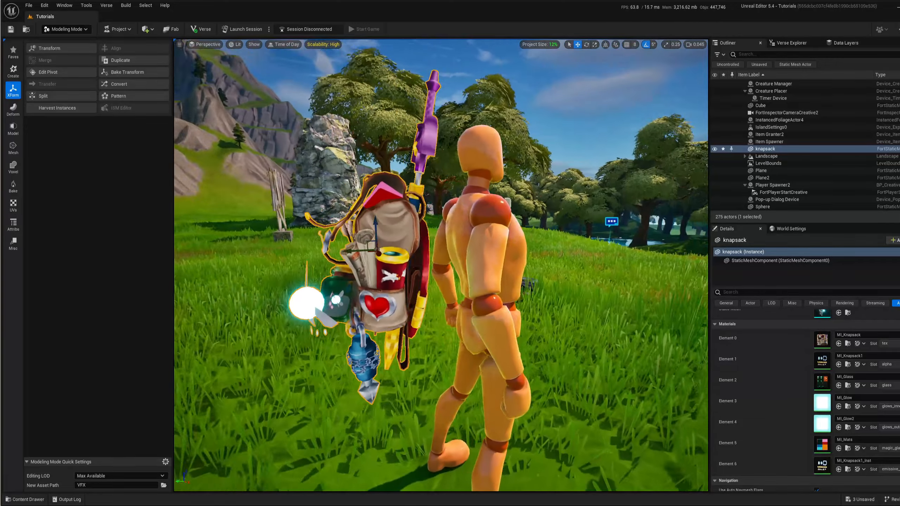
# Rotate the knapsack's pivot to -90 degrees about the Z axis, accept it and compare its direction with the mannequin.
pyautogui.moveTo(352, 290); pyautogui.dragTo(429, 297, button='right')
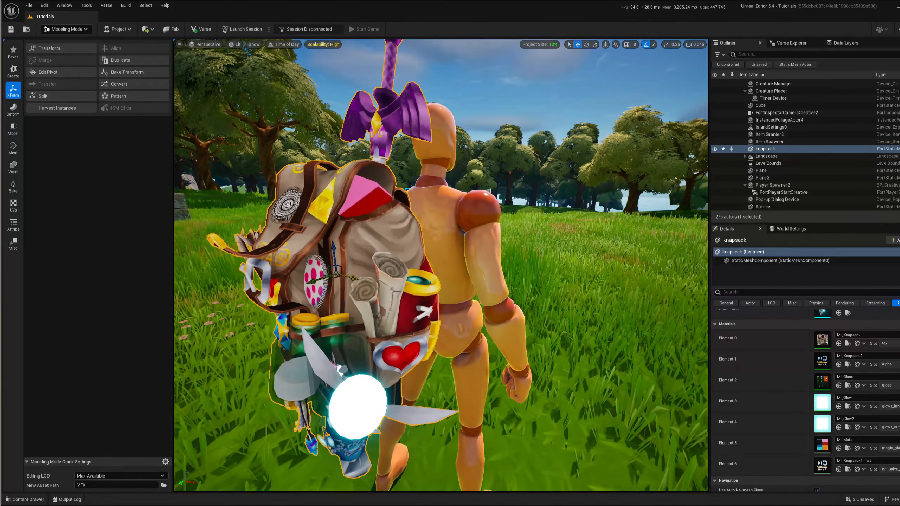
pyautogui.click(55, 73)
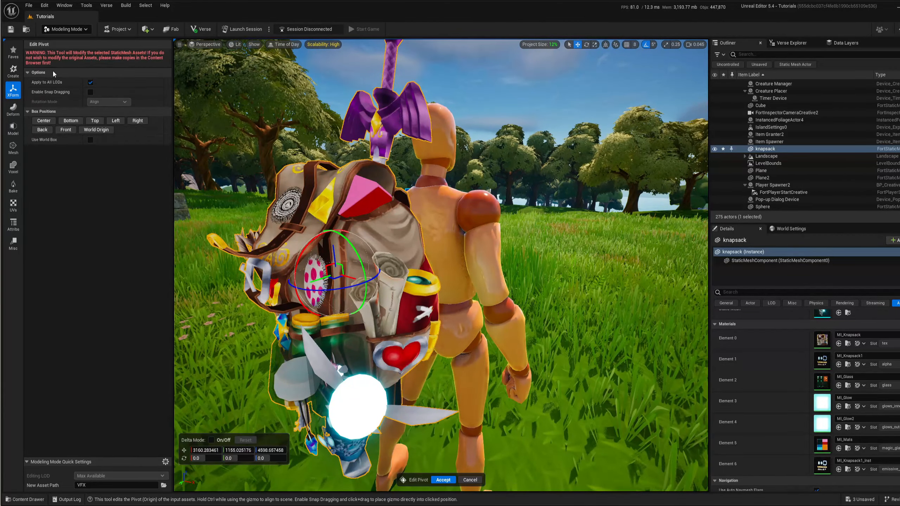
pyautogui.keyDown('alt'); pyautogui.moveTo(322, 291); pyautogui.dragTo(359, 323); pyautogui.keyUp('alt')
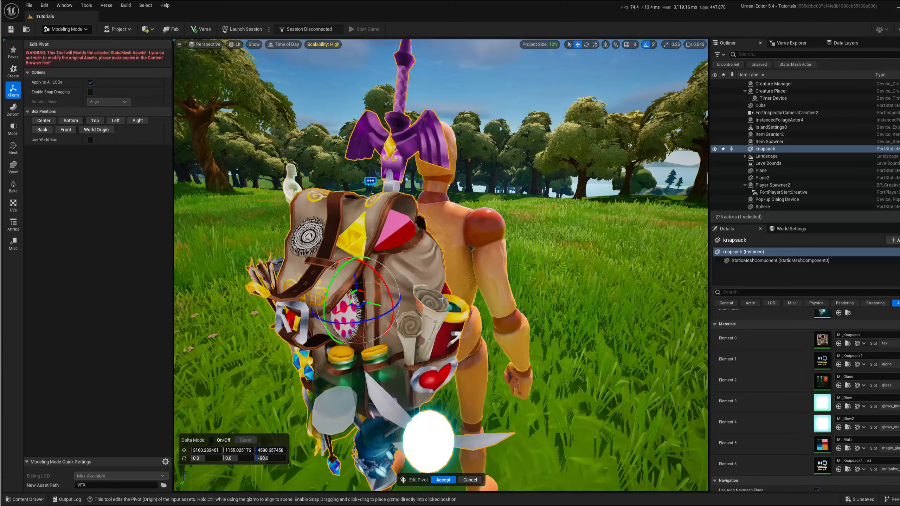
pyautogui.click(446, 480)
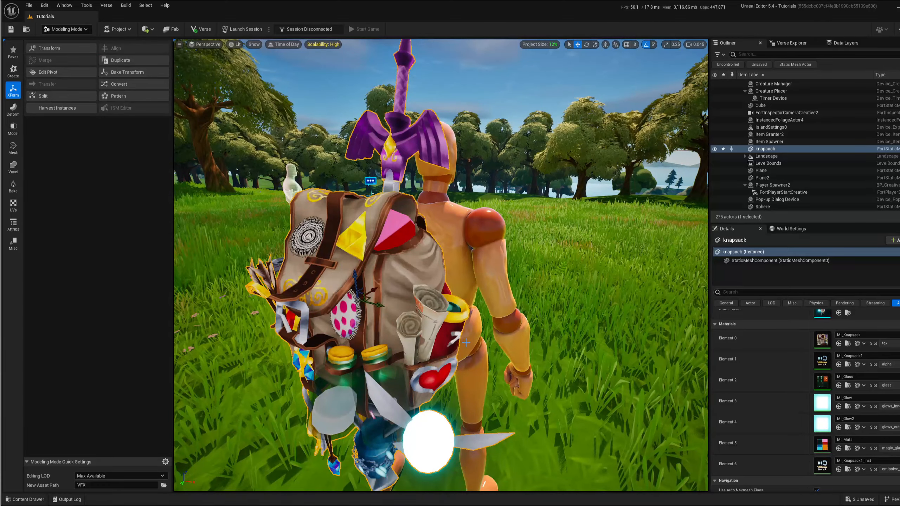
pyautogui.moveTo(443, 443); pyautogui.dragTo(408, 441, button='right')
pyautogui.moveTo(428, 290)
pyautogui.mouseDown(button='right')
pyautogui.moveTo(387, 295)
pyautogui.moveTo(358, 284)
pyautogui.moveTo(428, 290)
pyautogui.mouseUp(button='right')
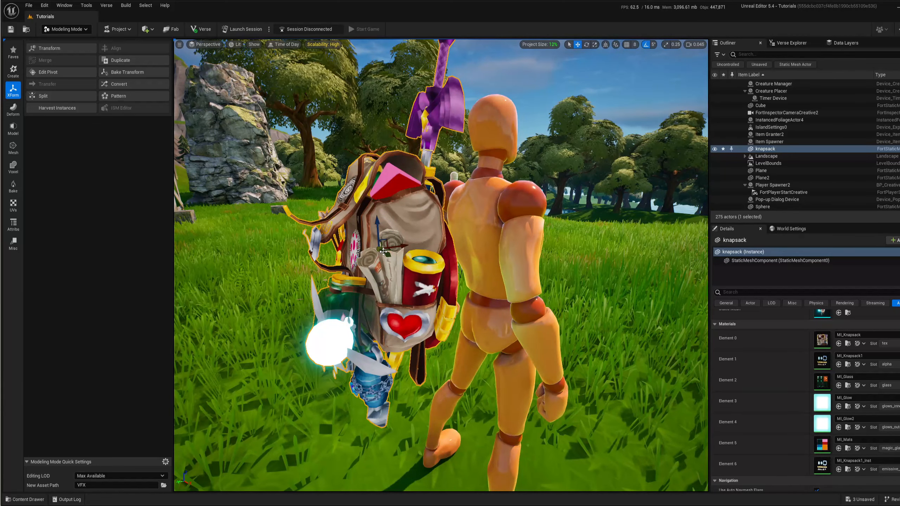
# Switch to Selection mode and delete the knapsack from the level.
pyautogui.click(66, 32)
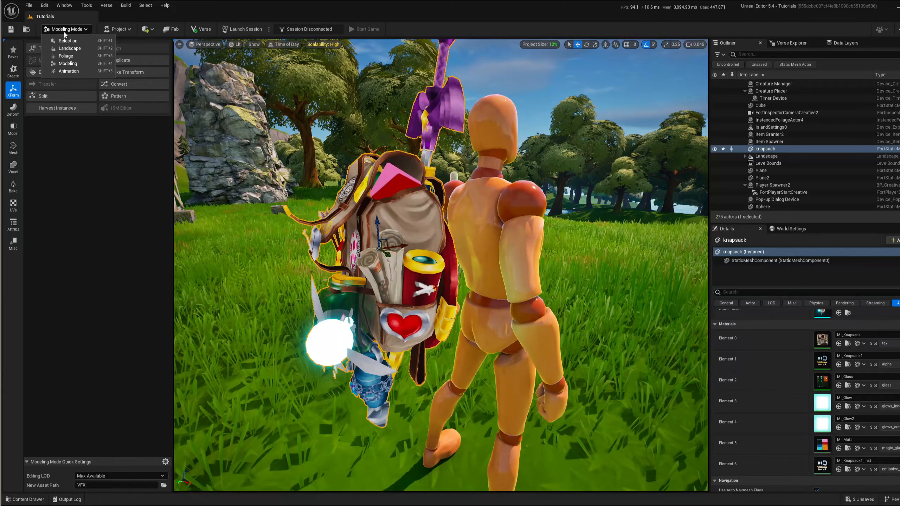
pyautogui.click(63, 39)
pyautogui.moveTo(356, 255); pyautogui.dragTo(365, 310, button='right')
pyautogui.press('Delete')
# Place the knapsack mesh from the VFX folder in the level to check its orientation, and delete it again.
pyautogui.hotkey('ctrl', 'space')
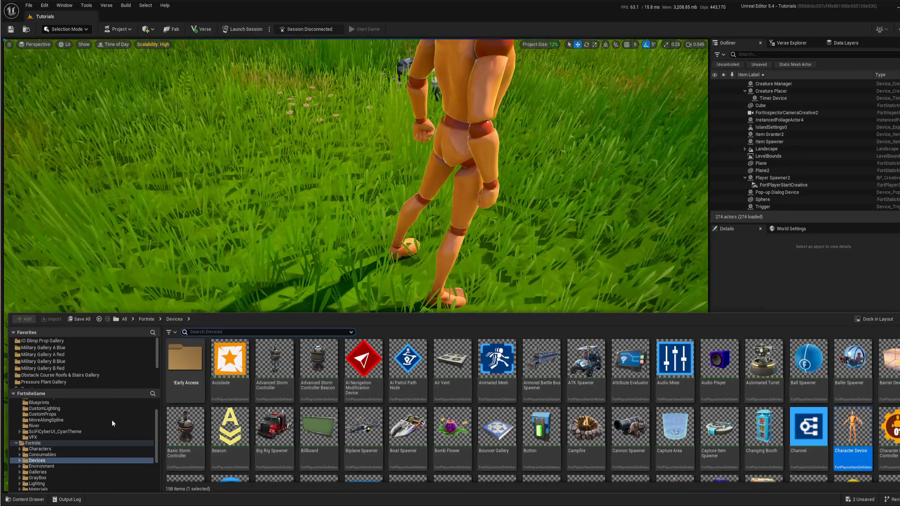
pyautogui.click(55, 432)
pyautogui.click(32, 438)
pyautogui.moveTo(184, 358); pyautogui.dragTo(156, 143)
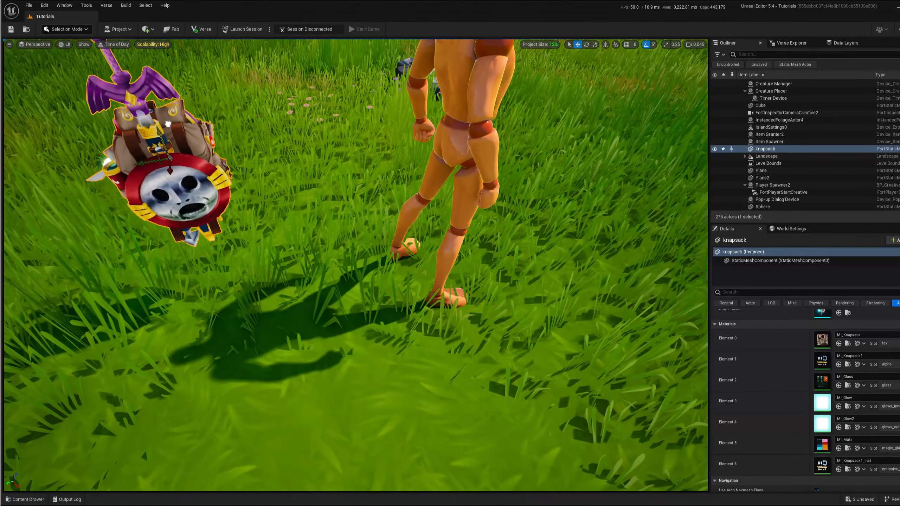
pyautogui.moveTo(156, 144)
pyautogui.mouseDown(button='right')
pyautogui.moveTo(160, 96)
pyautogui.moveTo(131, 106)
pyautogui.moveTo(159, 128)
pyautogui.mouseUp(button='right')
pyautogui.press('Delete')
pyautogui.moveTo(305, 246)
pyautogui.mouseDown(button='right')
pyautogui.moveTo(315, 248)
pyautogui.moveTo(319, 273)
pyautogui.moveTo(305, 246)
pyautogui.mouseUp(button='right')
# Save all modified content, including the Character Device and the knapsack mesh.
pyautogui.hotkey('ctrl', 'space')
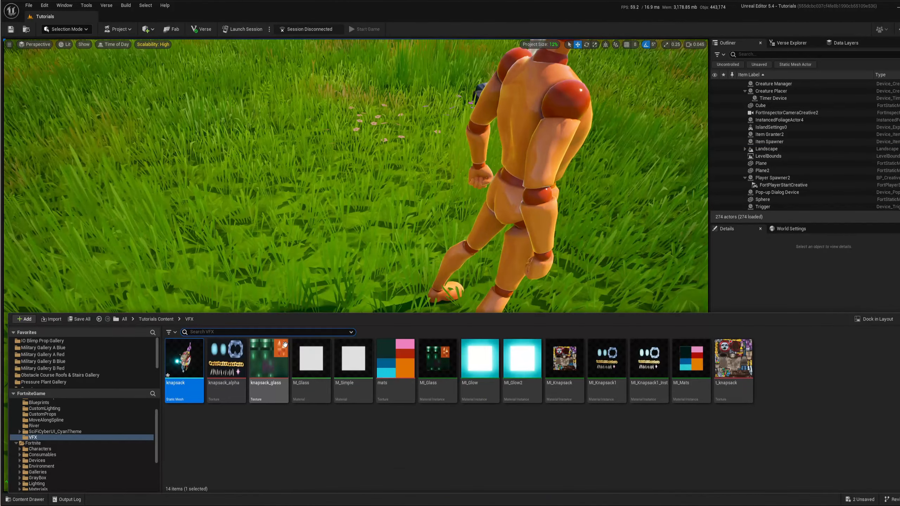
pyautogui.click(73, 320)
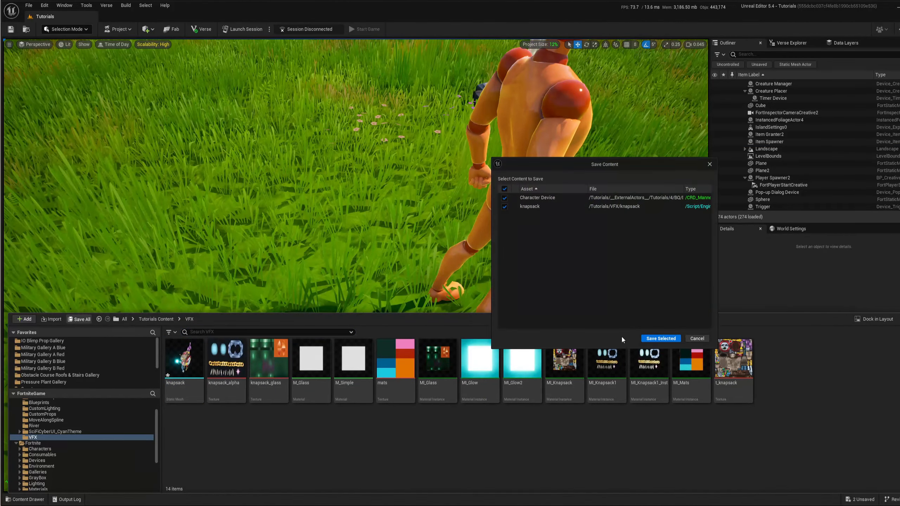
pyautogui.click(652, 342)
# Create a Niagara System in the VFX folder from selected emitters, adding the Empty emitter template.
pyautogui.rightClick(378, 417)
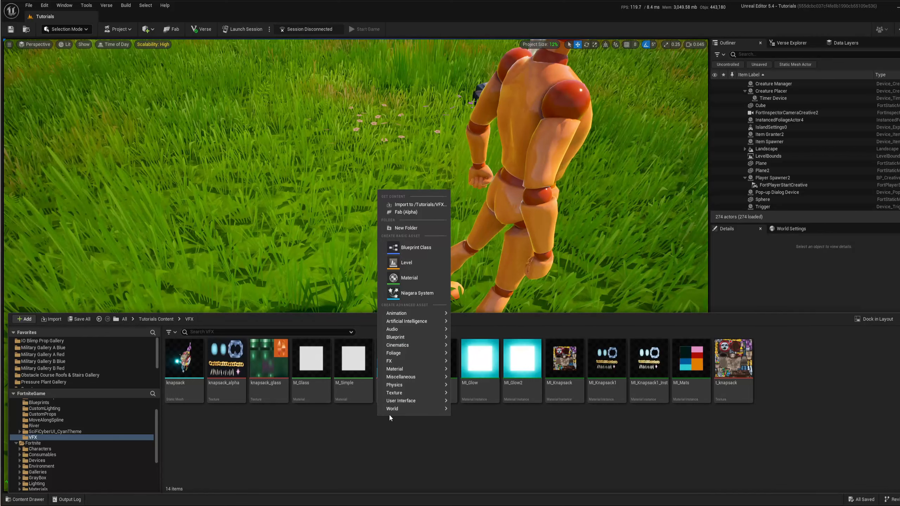
pyautogui.click(415, 292)
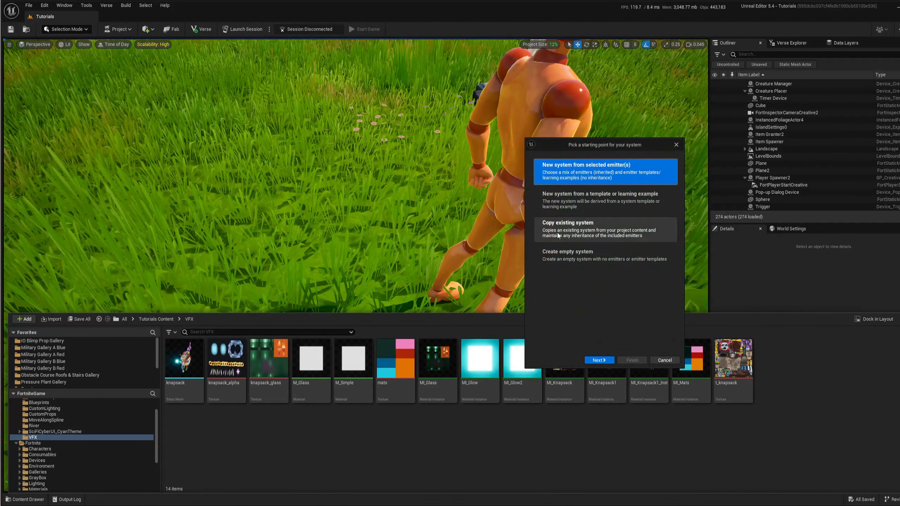
pyautogui.click(600, 361)
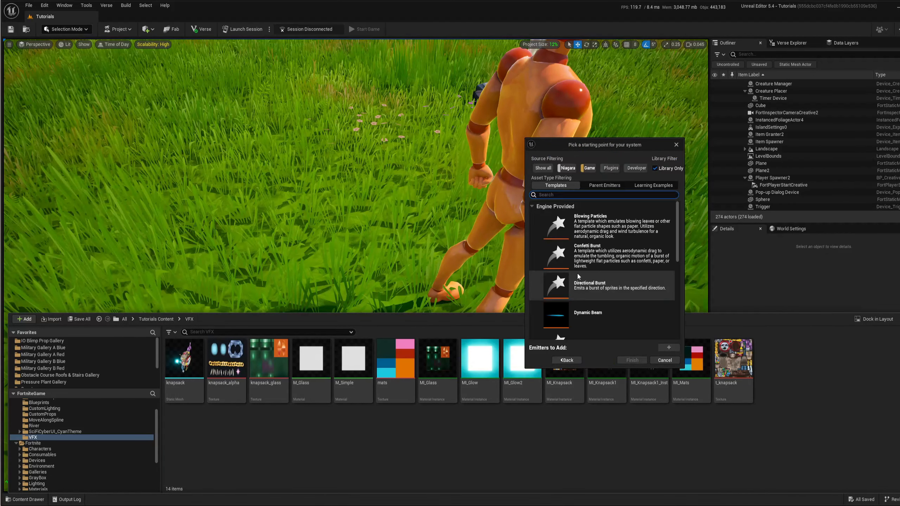
pyautogui.scroll(-2, 579, 315)
pyautogui.click(581, 303)
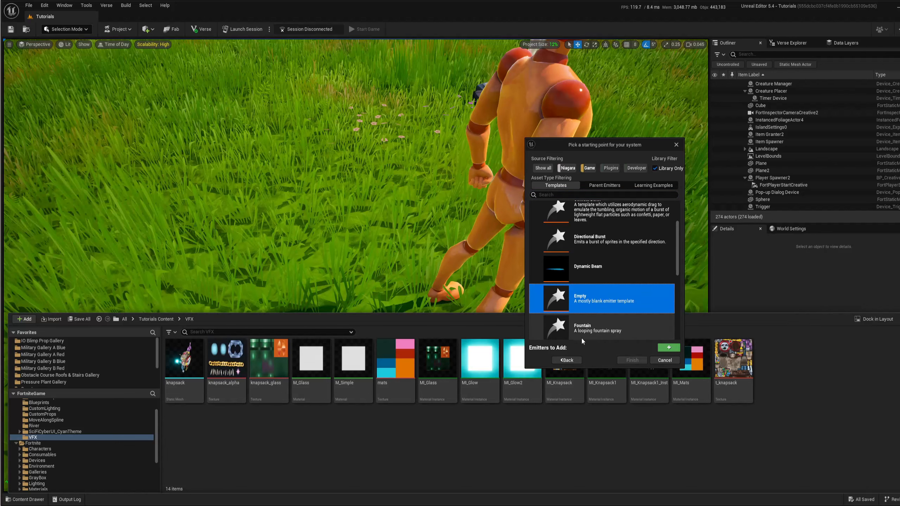
pyautogui.click(667, 348)
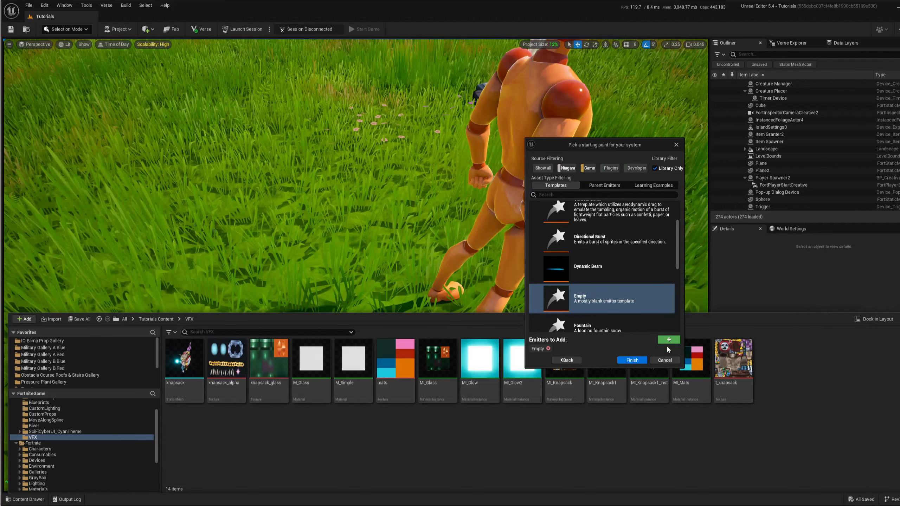
pyautogui.click(632, 362)
# Name the new Niagara System NS_Backpack.
pyautogui.write('NS')
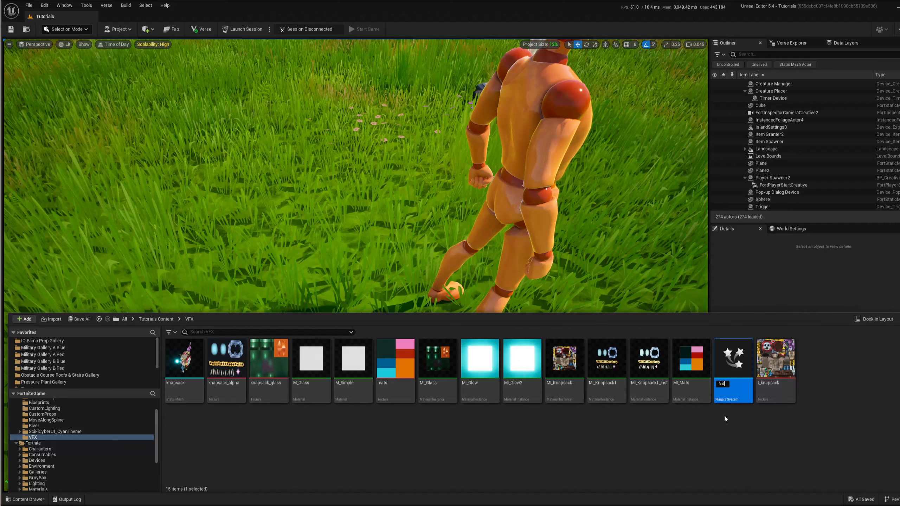
pyautogui.write('_Bac')
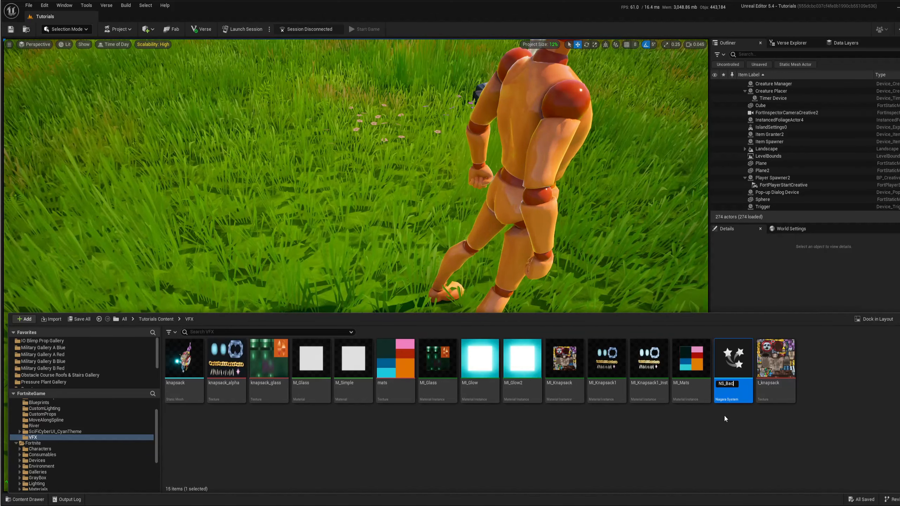
pyautogui.write('kpack')
pyautogui.press('Return')
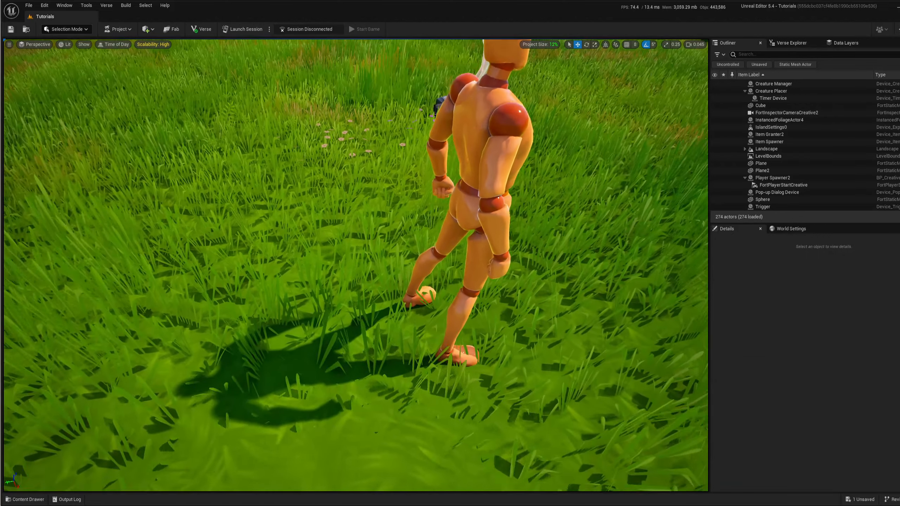
# Place NS_Backpack in the level and move it to a spot beside the mannequin.
pyautogui.moveTo(450, 269); pyautogui.dragTo(425, 266, button='right')
pyautogui.hotkey('ctrl', 'space')
pyautogui.moveTo(733, 383); pyautogui.dragTo(397, 106)
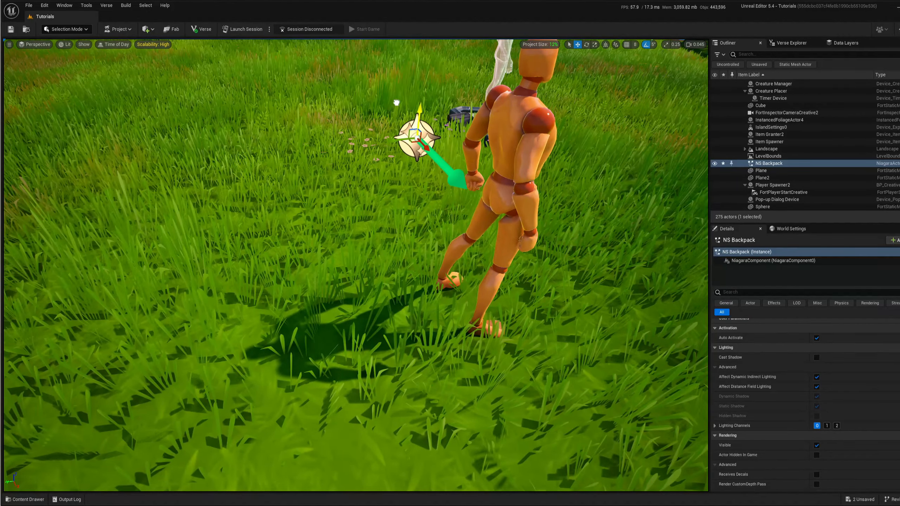
pyautogui.moveTo(391, 143); pyautogui.dragTo(339, 144)
pyautogui.moveTo(339, 144); pyautogui.dragTo(351, 137, button='right')
pyautogui.moveTo(372, 190)
pyautogui.mouseDown(button='right')
pyautogui.moveTo(365, 183)
pyautogui.moveTo(365, 195)
pyautogui.moveTo(372, 191)
pyautogui.mouseUp(button='right')
pyautogui.hotkey('ctrl', 'space')
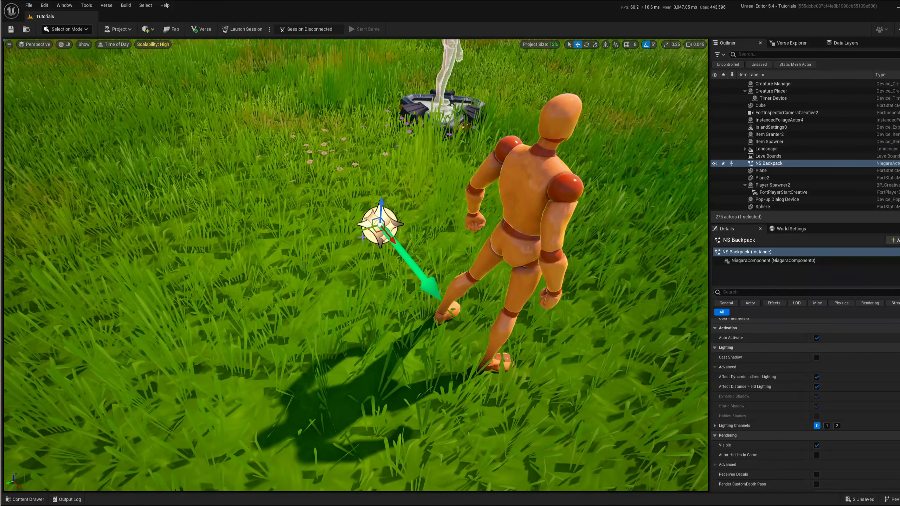
# Rotate the NS_Backpack actor in the level so its arrow points toward the mannequin.
pyautogui.press('e')
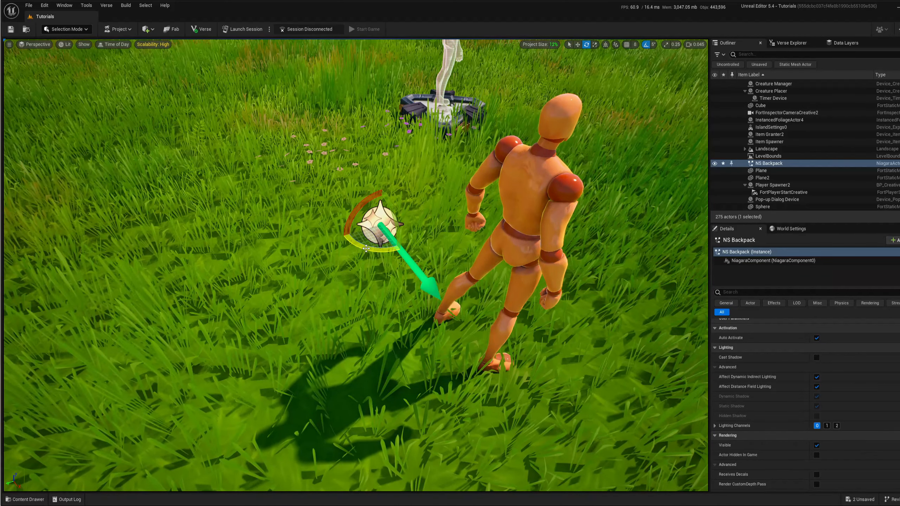
pyautogui.moveTo(372, 248); pyautogui.dragTo(449, 210)
pyautogui.press('w')
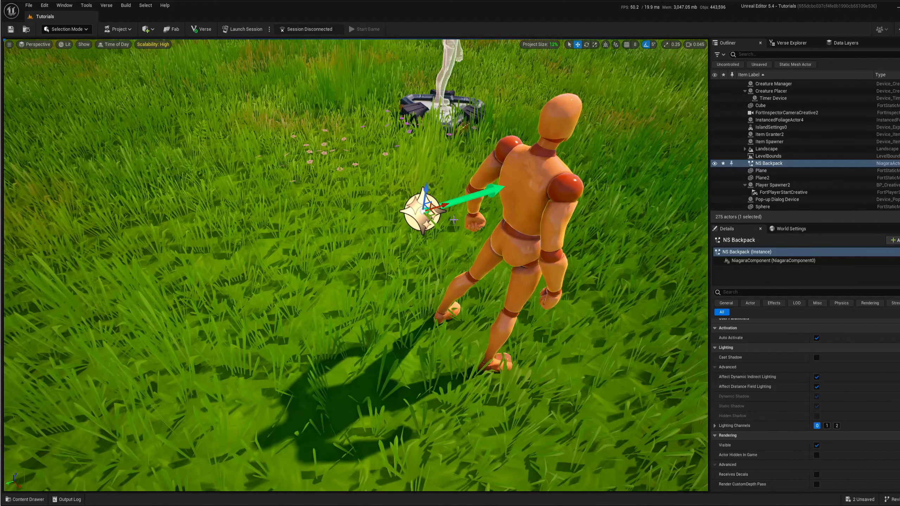
pyautogui.moveTo(451, 217)
pyautogui.mouseDown(button='right')
pyautogui.moveTo(449, 200)
pyautogui.moveTo(451, 217)
pyautogui.mouseUp(button='right')
# Open the NS_Backpack system for editing and place its editor window so the level view stays visible beside it.
pyautogui.hotkey('ctrl', 'b')
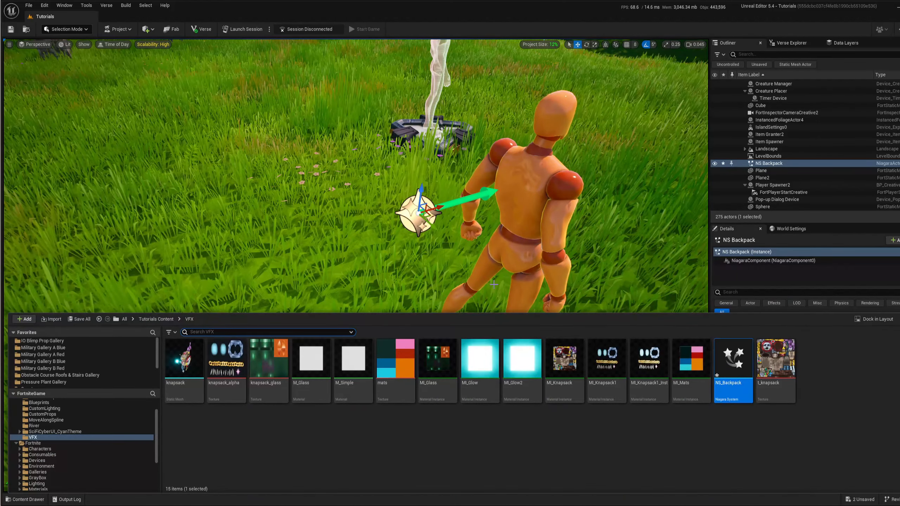
pyautogui.doubleClick(734, 383)
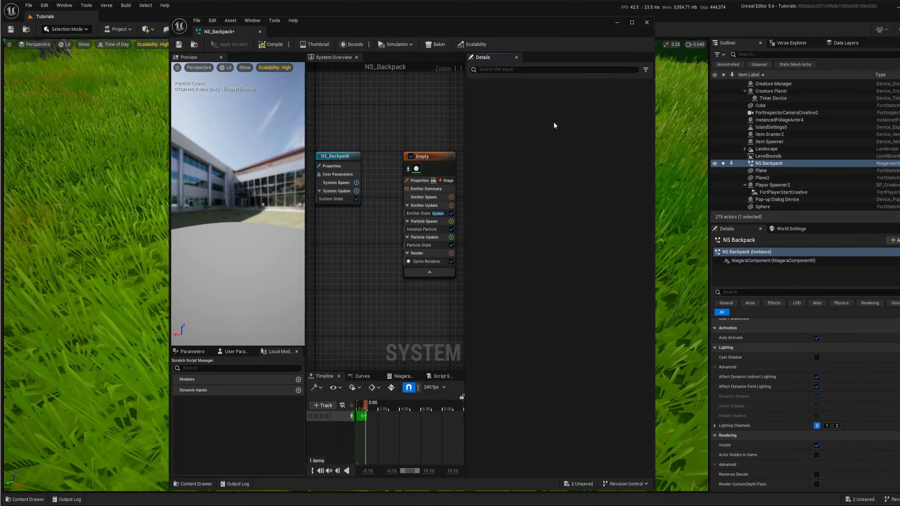
pyautogui.moveTo(527, 30); pyautogui.dragTo(726, 36)
pyautogui.moveTo(579, 337); pyautogui.dragTo(537, 349, button='right')
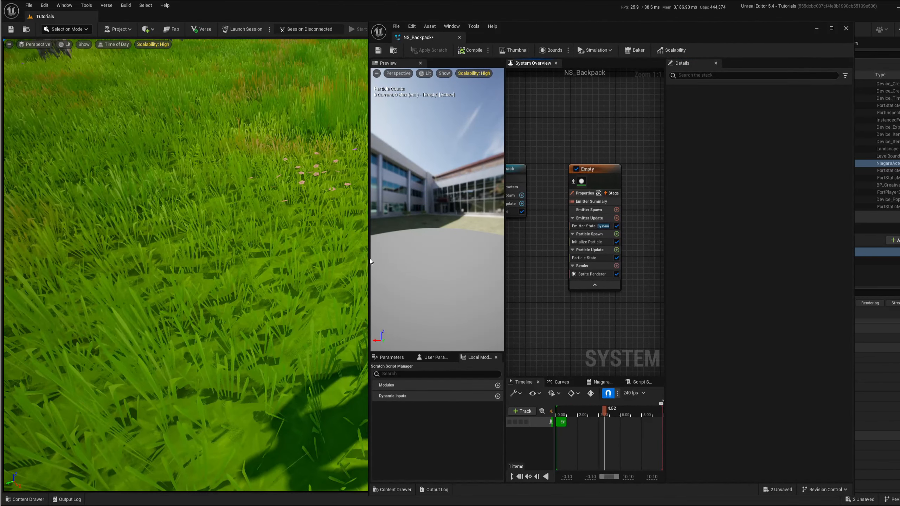
pyautogui.moveTo(381, 258); pyautogui.dragTo(395, 259)
pyautogui.moveTo(643, 313); pyautogui.dragTo(612, 318, button='right')
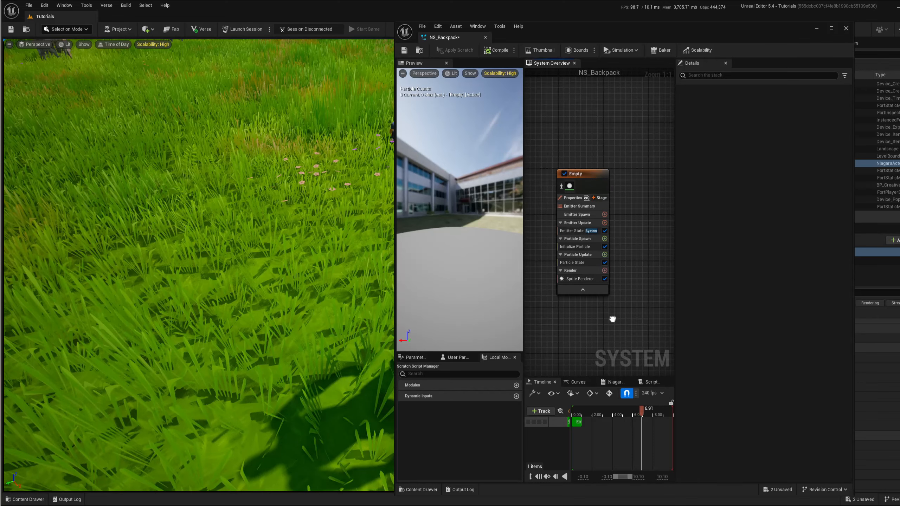
# Replace the Empty emitter's Sprite Renderer with a Mesh Renderer.
pyautogui.click(576, 280)
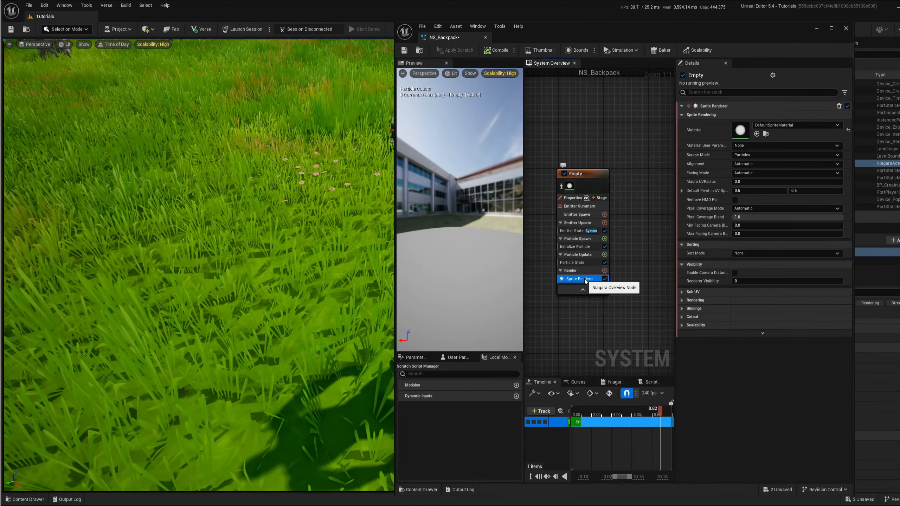
pyautogui.press('Delete')
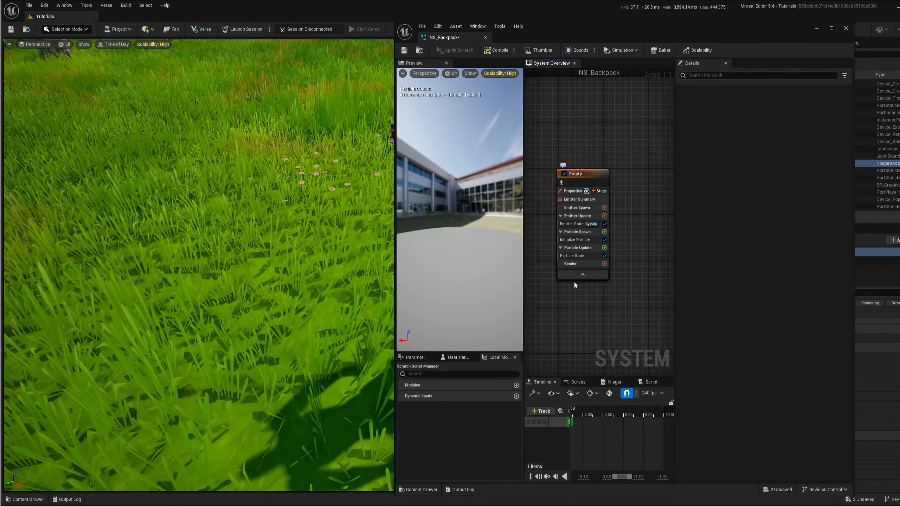
pyautogui.click(605, 264)
pyautogui.click(467, 294)
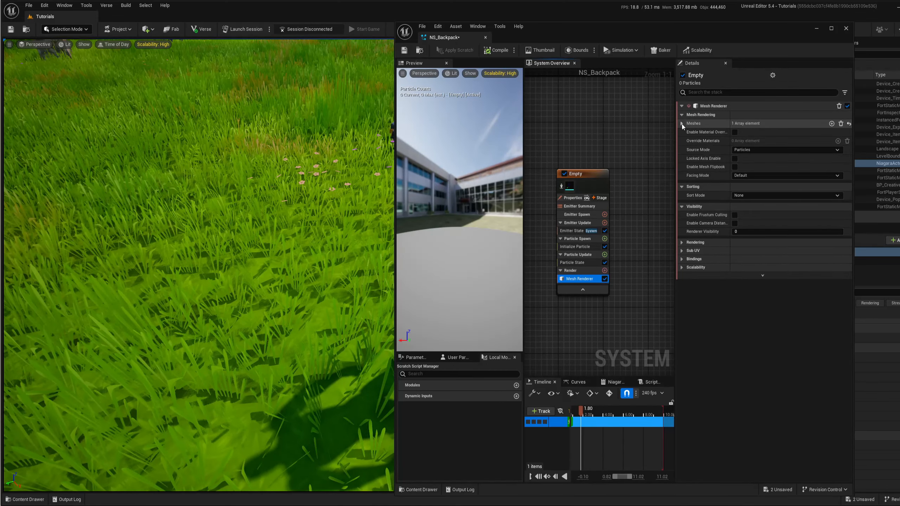
# Assign the knapsack static mesh from the VFX folder to the Mesh Renderer's first Meshes entry.
pyautogui.click(682, 124)
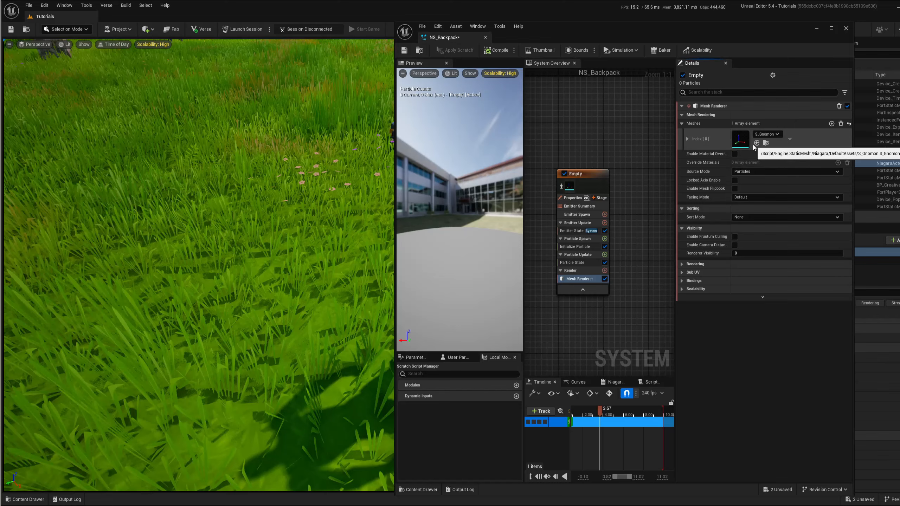
pyautogui.click(421, 491)
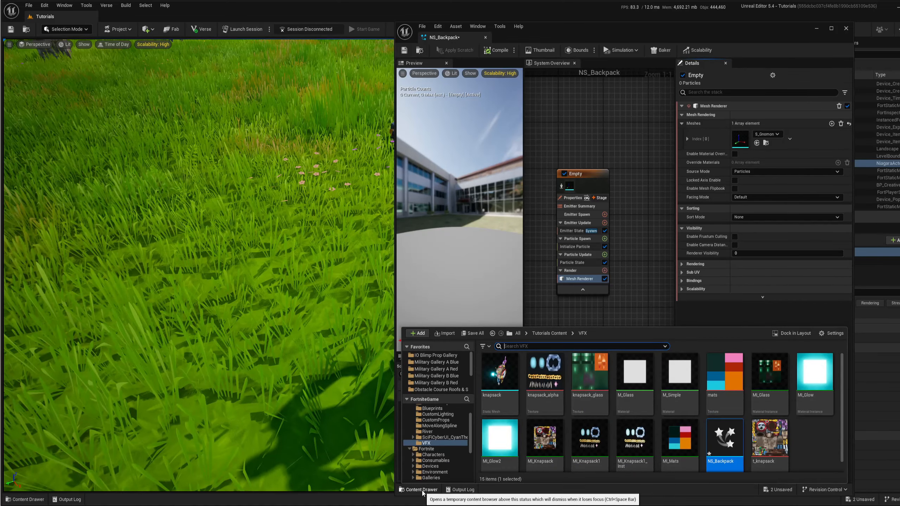
pyautogui.moveTo(500, 397); pyautogui.dragTo(742, 140)
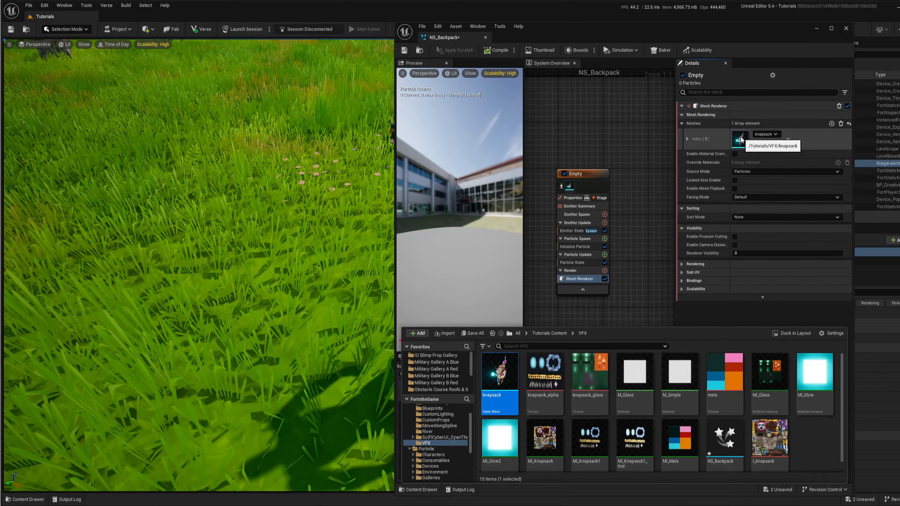
pyautogui.click(640, 219)
pyautogui.moveTo(643, 229); pyautogui.dragTo(662, 222, button='right')
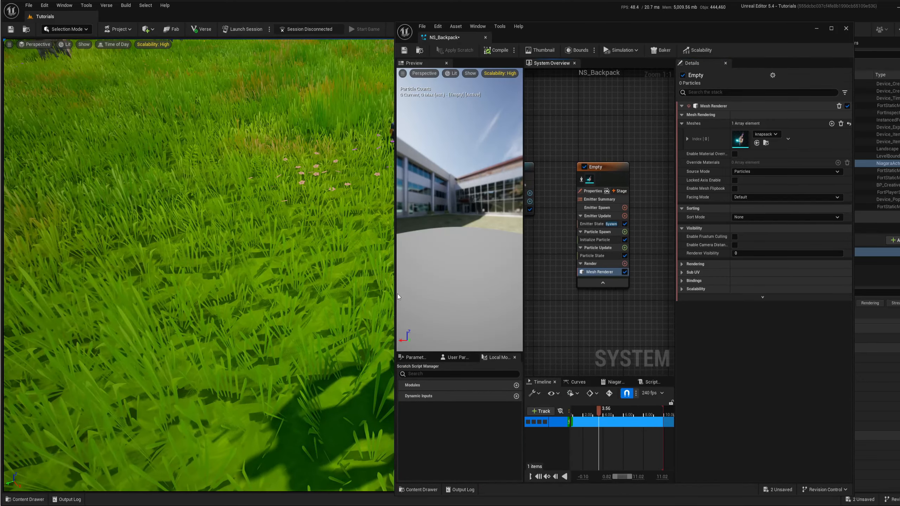
# Examine the Empty emitter's life cycle settings and the NS_Backpack system's loop settings.
pyautogui.moveTo(319, 277); pyautogui.dragTo(281, 241, button='right')
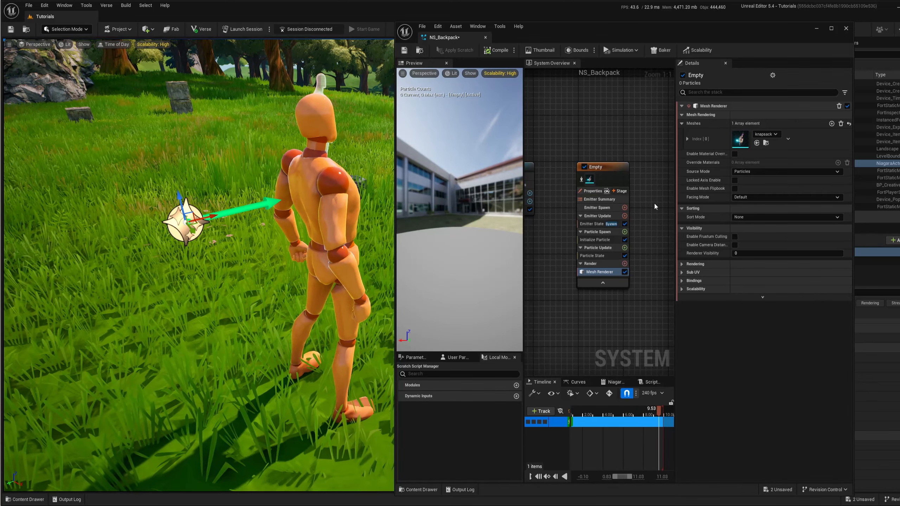
pyautogui.moveTo(654, 203); pyautogui.dragTo(629, 223, button='right')
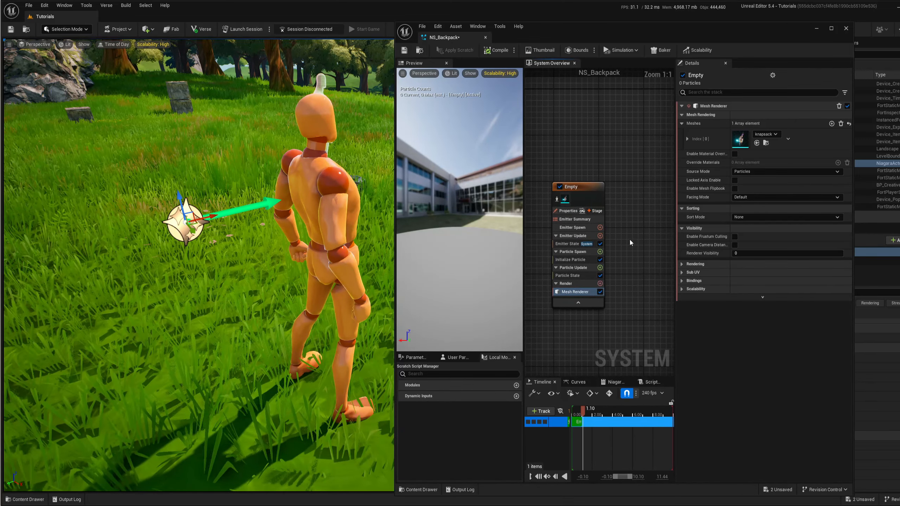
pyautogui.click(570, 243)
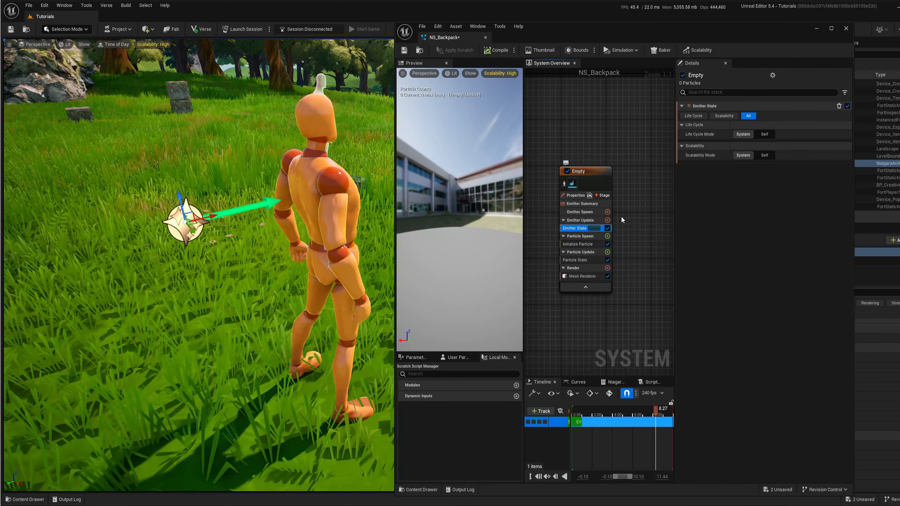
pyautogui.moveTo(621, 215); pyautogui.dragTo(670, 215, button='right')
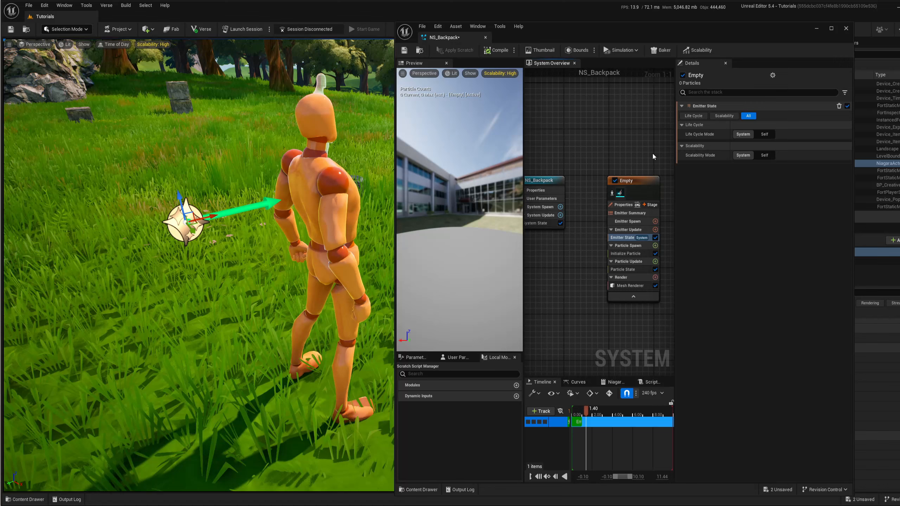
pyautogui.moveTo(632, 151); pyautogui.dragTo(645, 149, button='right')
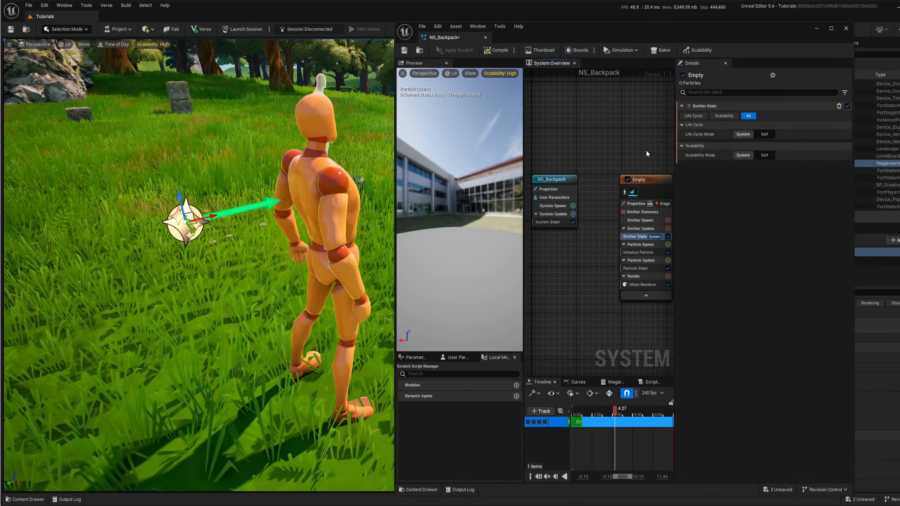
pyautogui.click(551, 179)
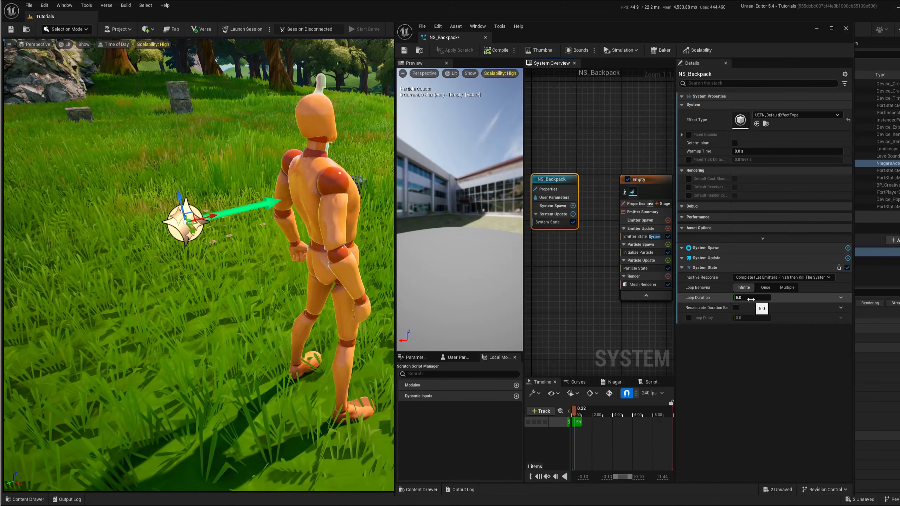
pyautogui.moveTo(643, 317); pyautogui.dragTo(619, 316, button='right')
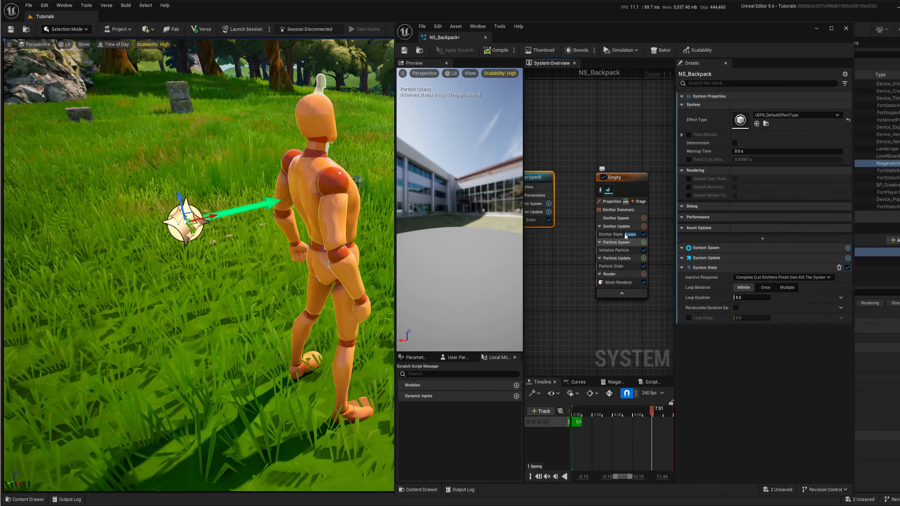
pyautogui.click(637, 179)
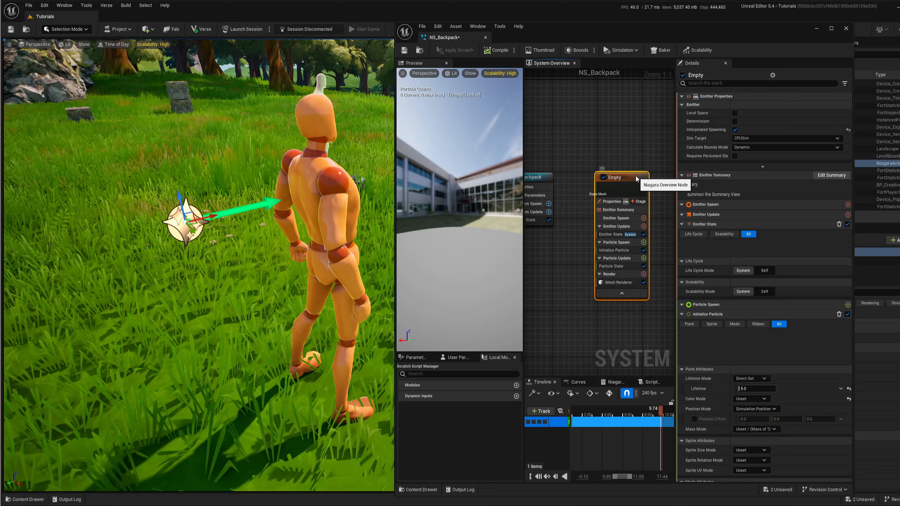
# In the emitter's Emitter State, set Life Cycle Mode to Self and Loop Behavior to Once.
pyautogui.click(616, 235)
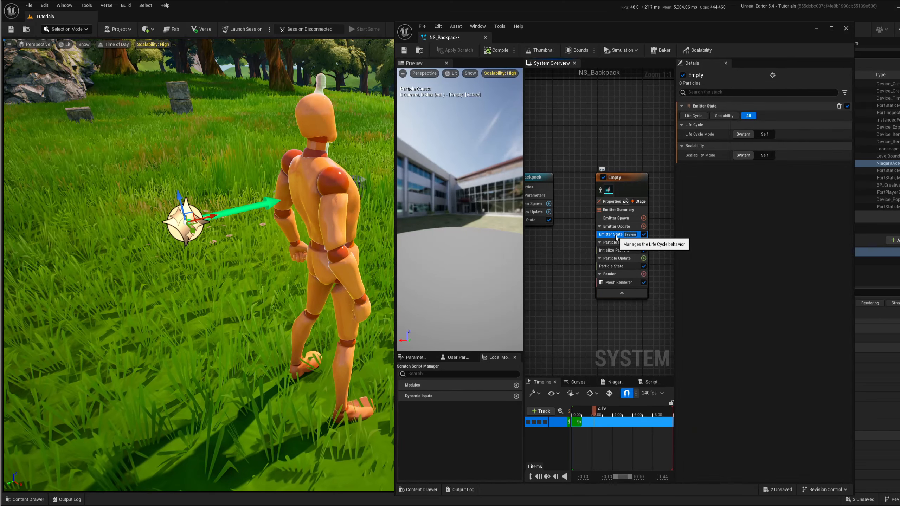
pyautogui.click(764, 134)
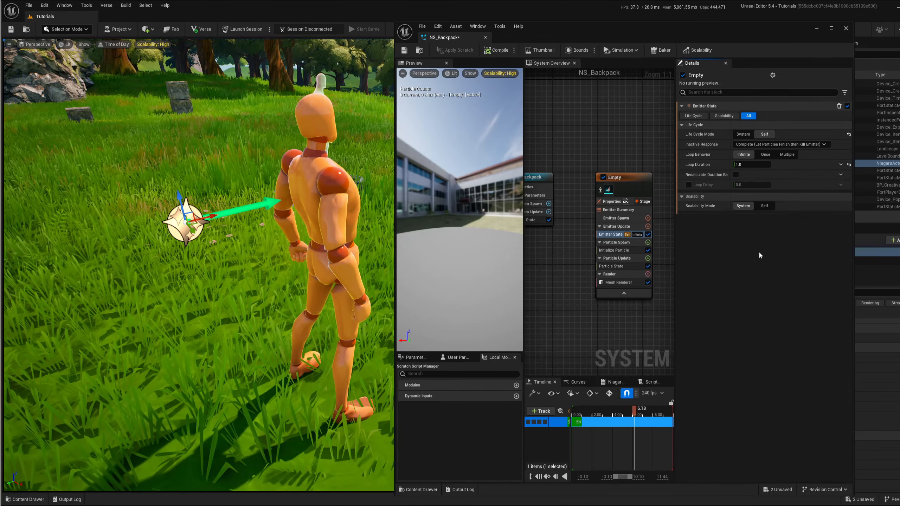
pyautogui.click(766, 155)
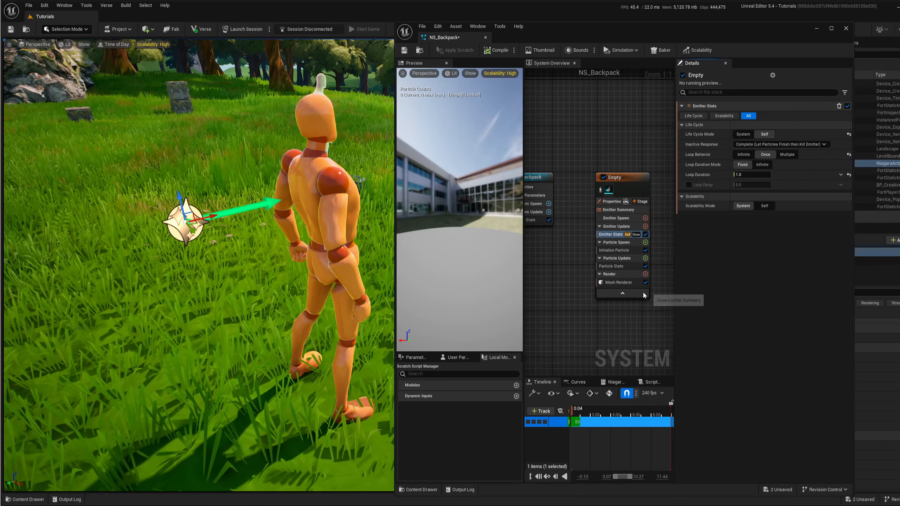
# Review the particle lifetime and loop duration, and disable Kill Particles When Lifetime Has Elapsed in Particle State.
pyautogui.moveTo(639, 318); pyautogui.dragTo(600, 320, button='right')
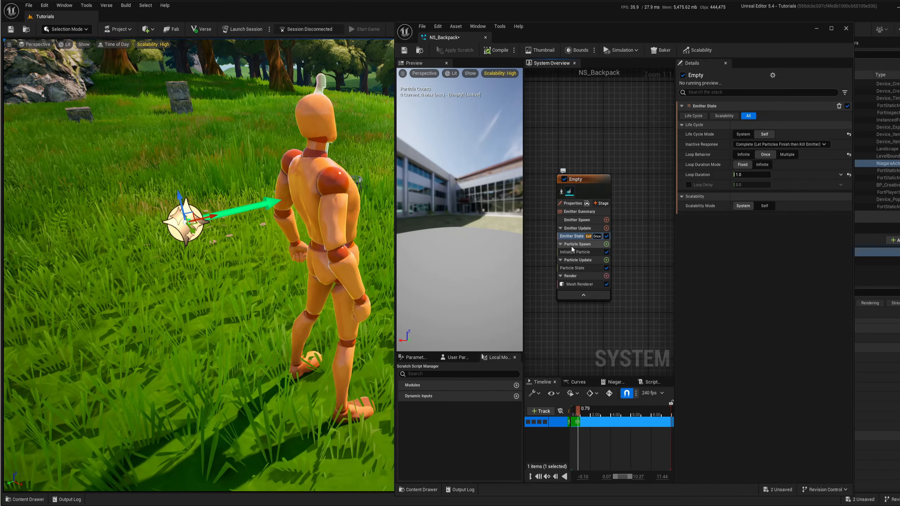
pyautogui.click(571, 252)
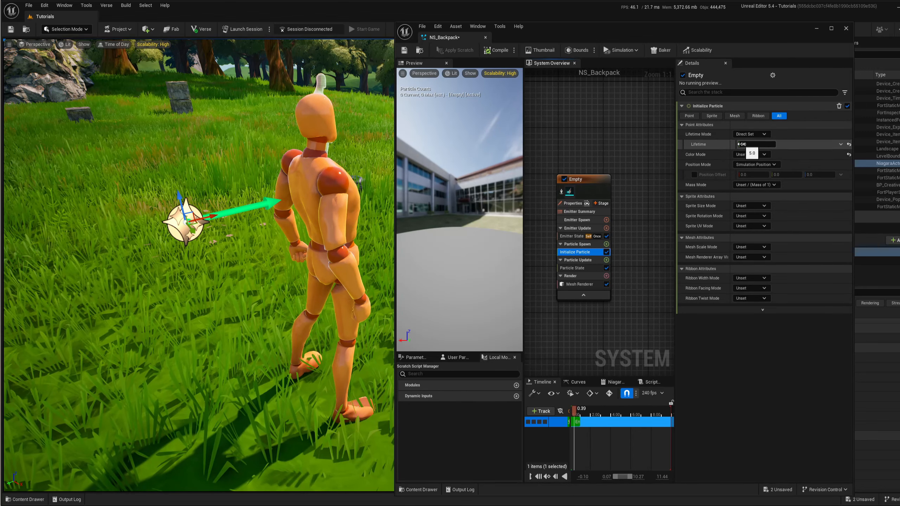
pyautogui.click(580, 237)
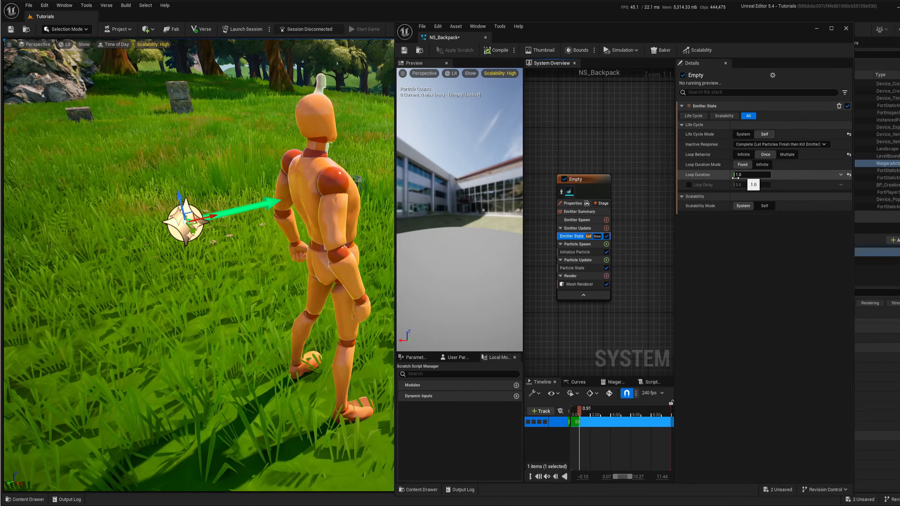
pyautogui.click(578, 253)
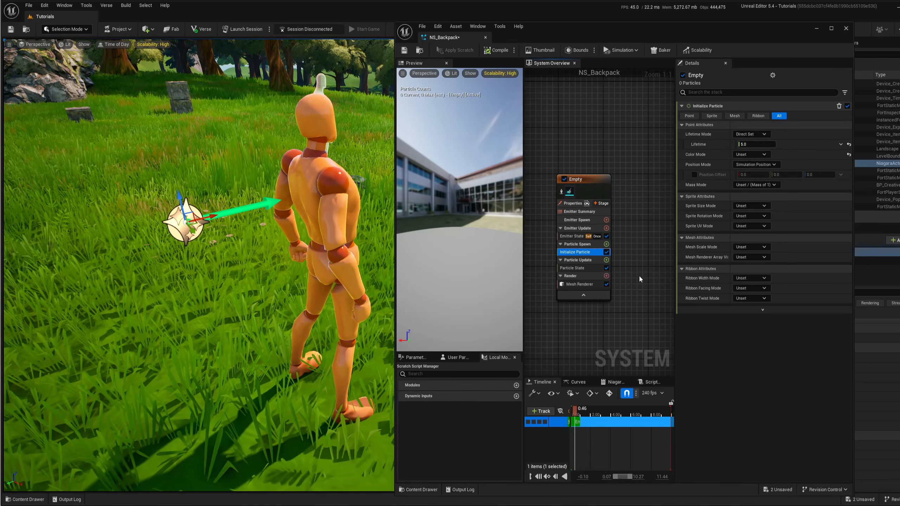
pyautogui.moveTo(630, 270); pyautogui.dragTo(660, 273, button='right')
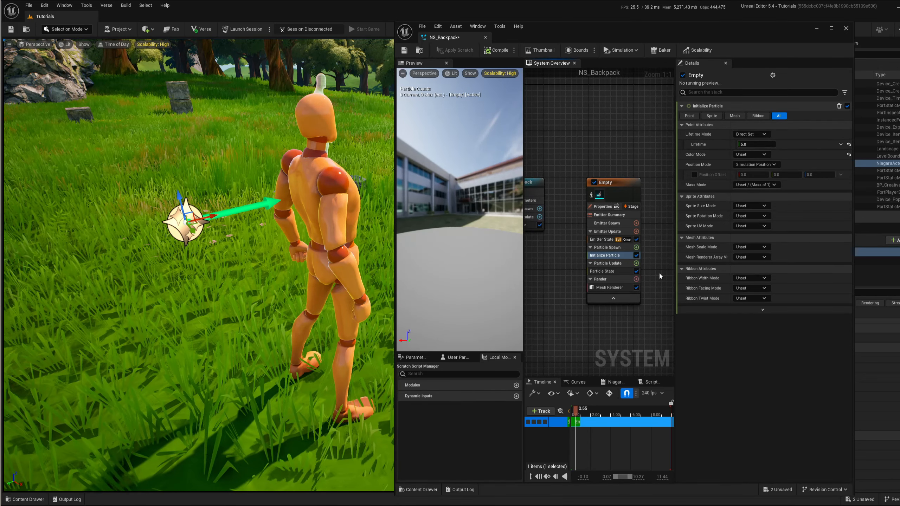
pyautogui.click(609, 272)
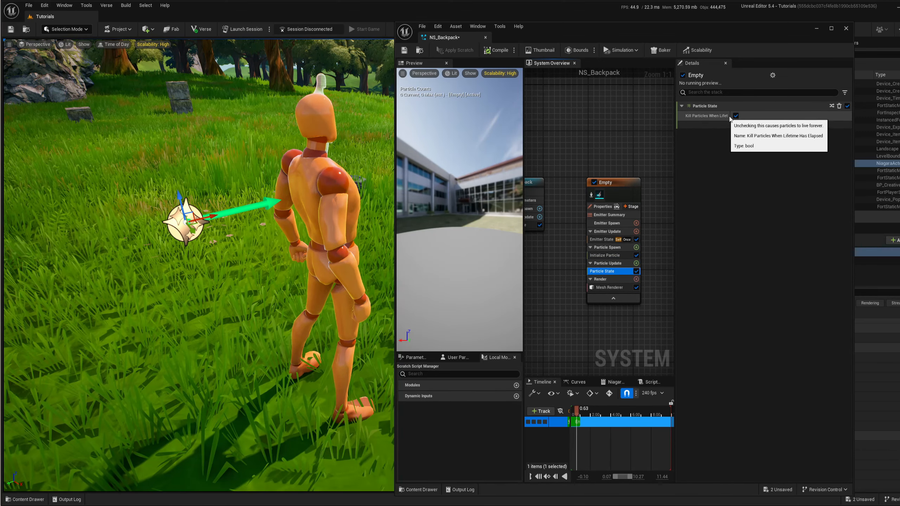
pyautogui.click(736, 116)
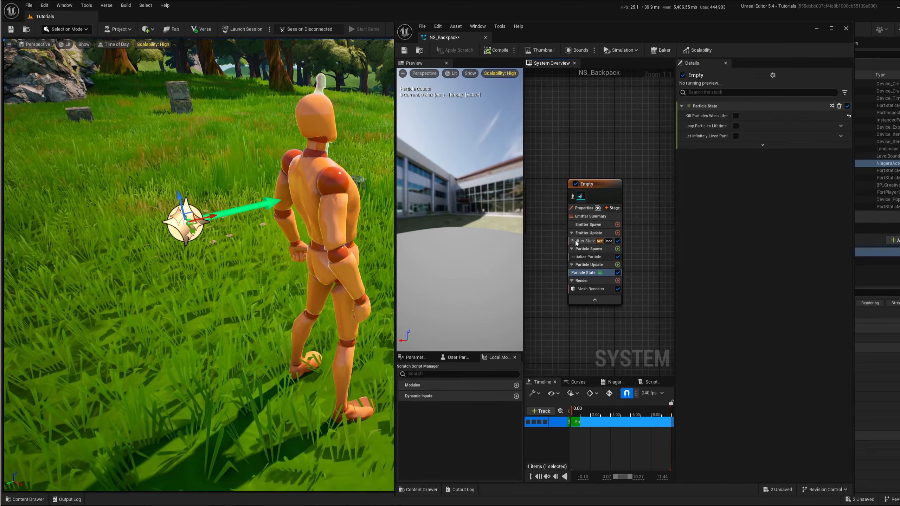
# Add a Spawn Burst Instantaneous module to Emitter Update and inspect the spawned backpack beside the mannequin.
pyautogui.click(591, 242)
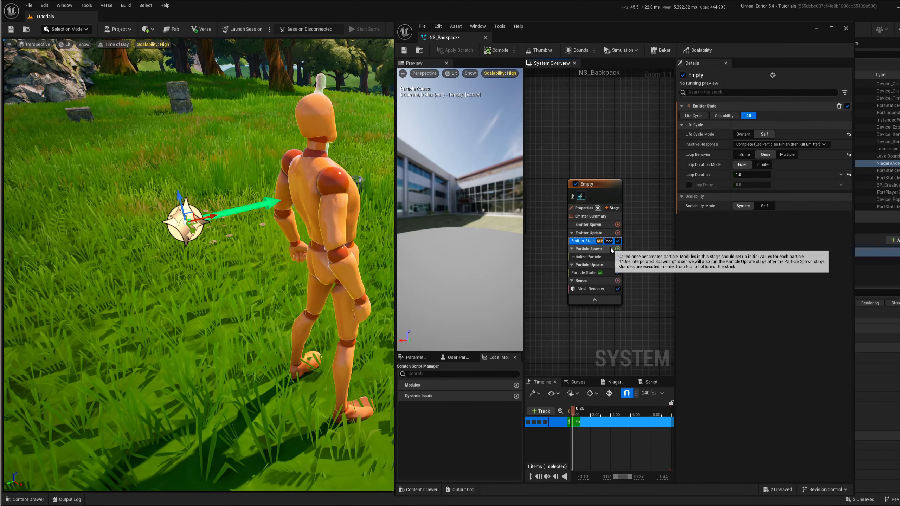
pyautogui.click(618, 234)
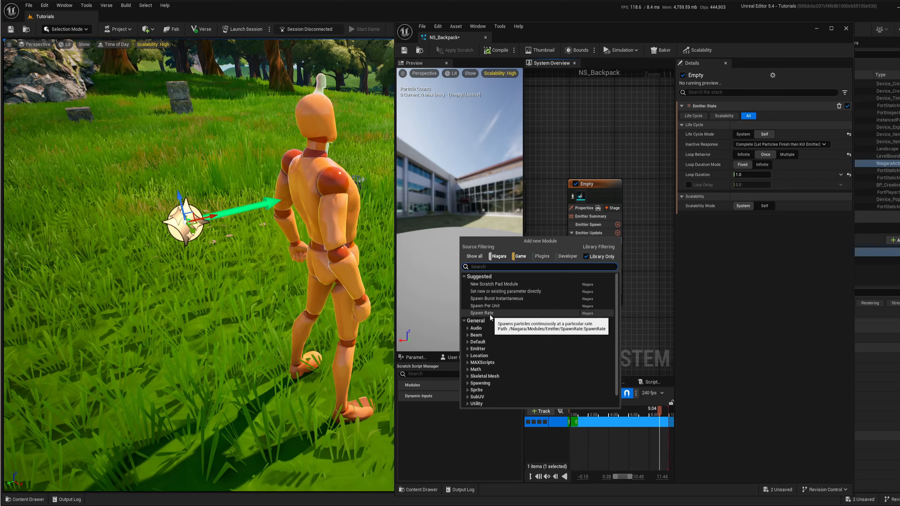
pyautogui.click(482, 299)
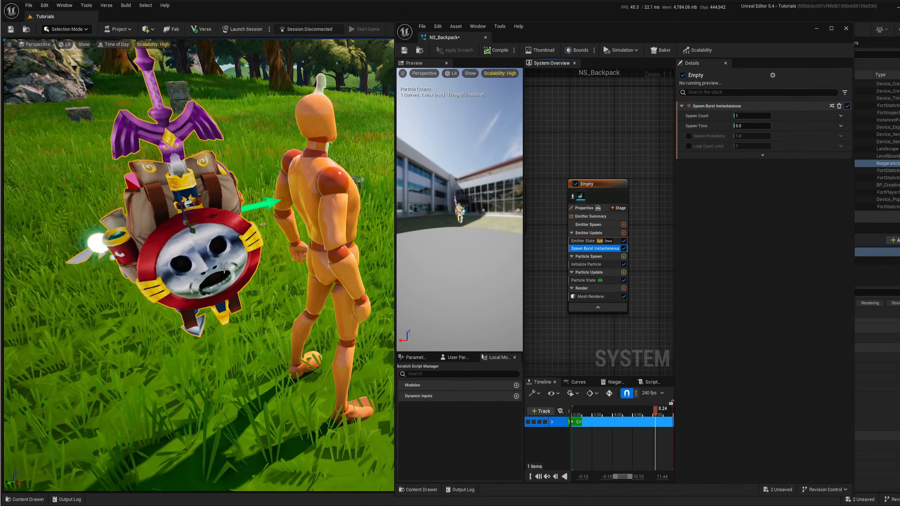
pyautogui.moveTo(198, 266); pyautogui.dragTo(248, 268, button='right')
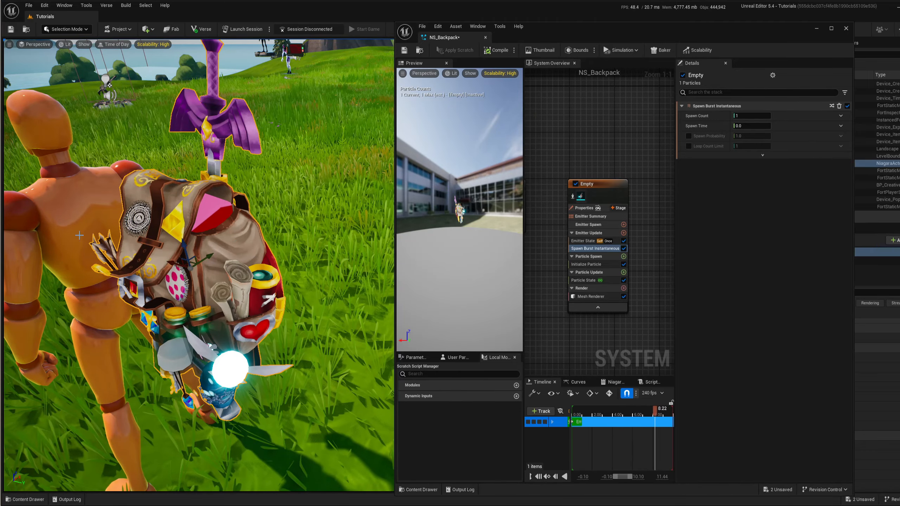
# Inspect the backpack's placement against the mannequin's back and enable Local Space in the Empty emitter's properties.
pyautogui.moveTo(141, 256); pyautogui.dragTo(149, 272, button='right')
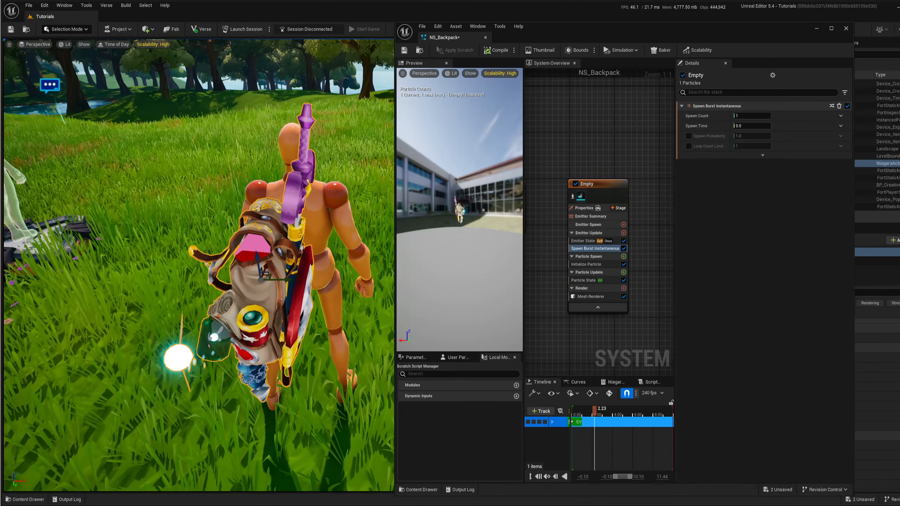
pyautogui.keyDown('alt'); pyautogui.moveTo(248, 273); pyautogui.dragTo(273, 273); pyautogui.keyUp('alt')
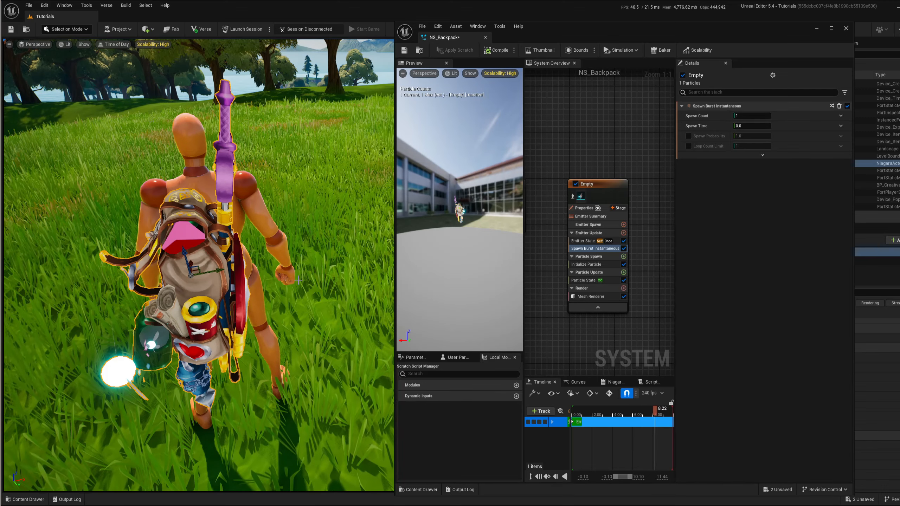
pyautogui.click(602, 187)
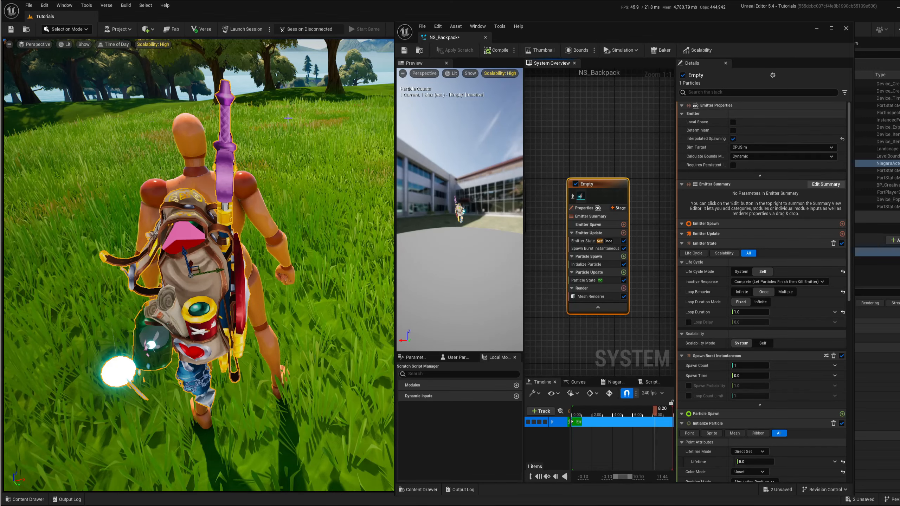
pyautogui.click(733, 122)
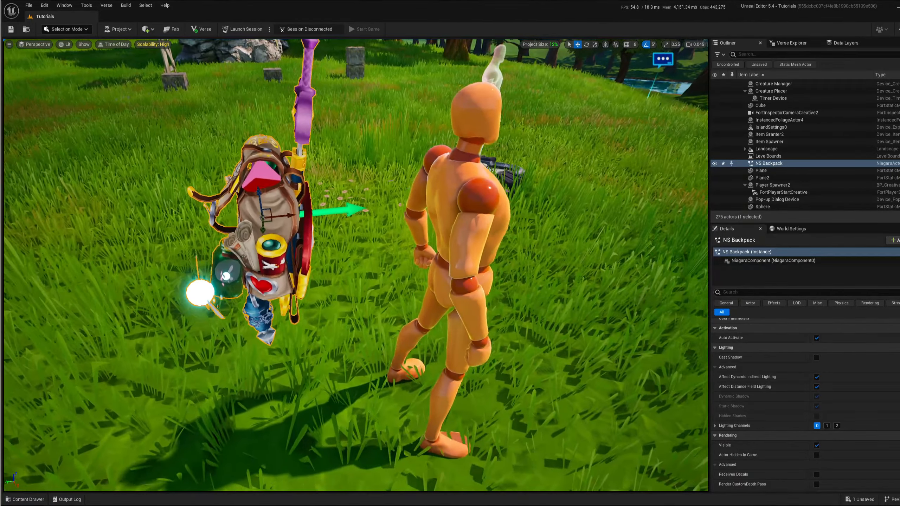
# Select the NS Backpack actor and the mannequin's Character Device together and group them in a new Outliner folder.
pyautogui.press('a')
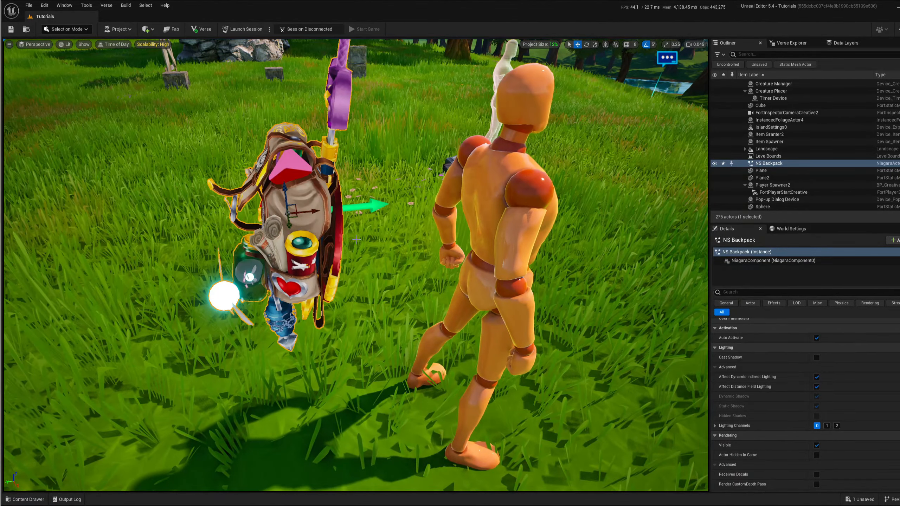
pyautogui.moveTo(308, 203); pyautogui.dragTo(307, 198, button='right')
pyautogui.press('d')
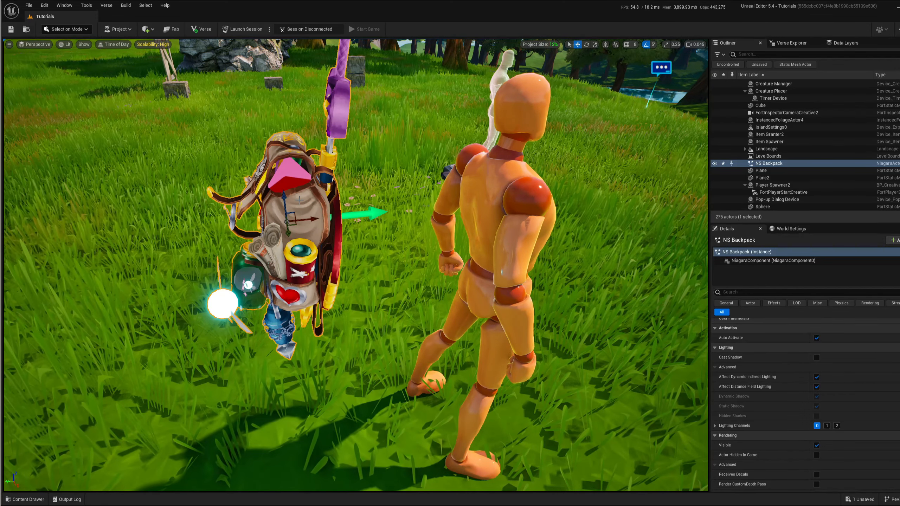
pyautogui.keyDown('ctrl'); pyautogui.click(489, 187); pyautogui.keyUp('ctrl')
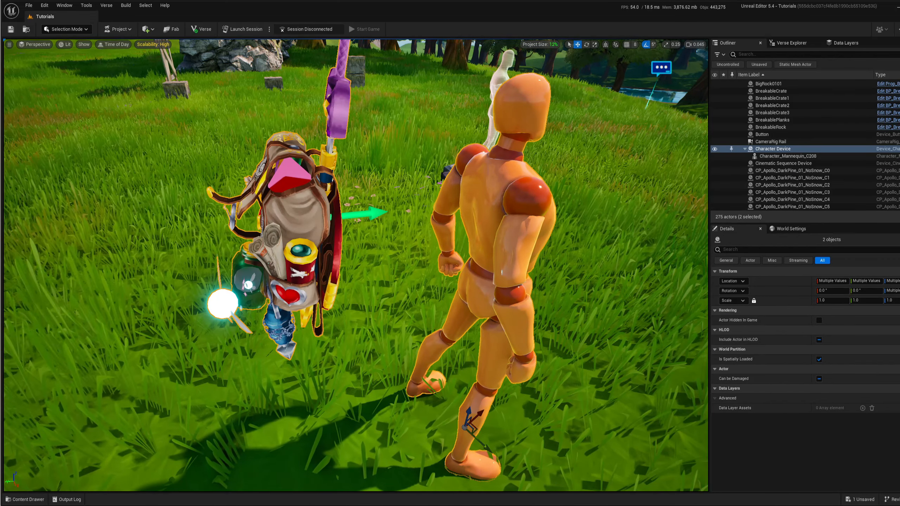
pyautogui.click(899, 54)
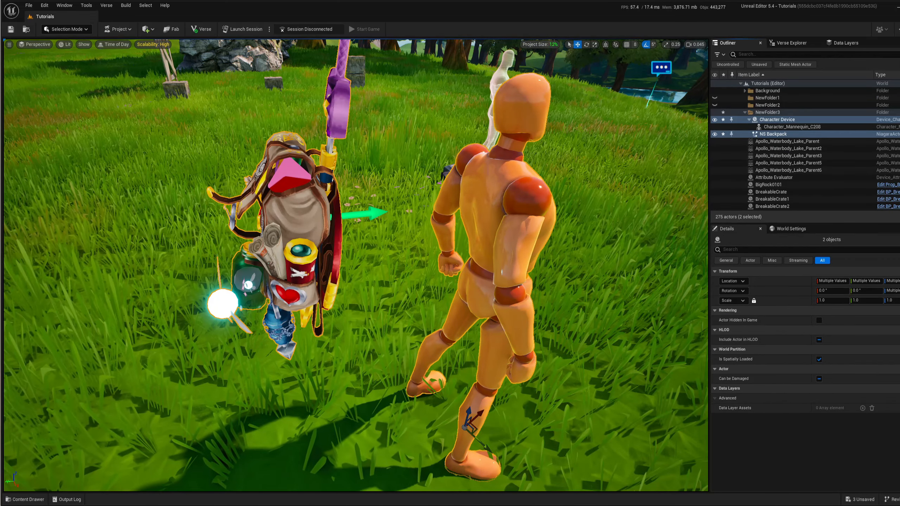
pyautogui.click(772, 120)
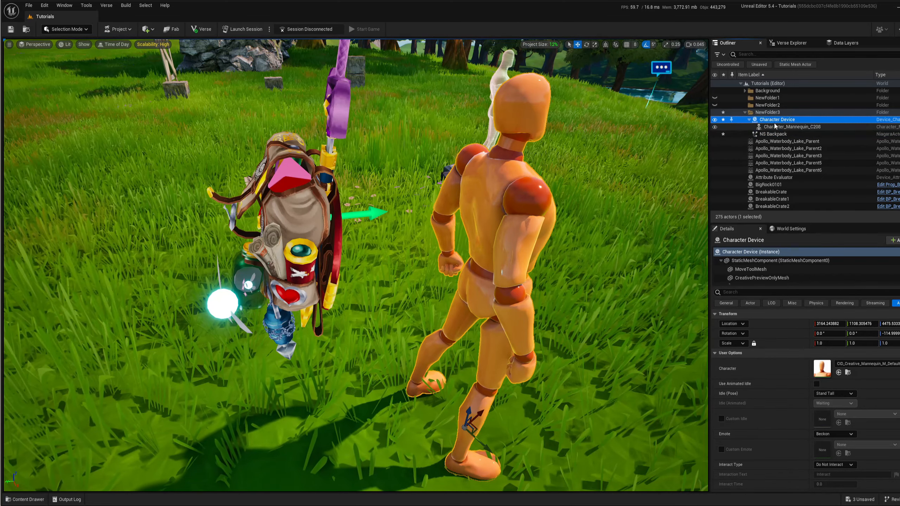
pyautogui.click(771, 120)
pyautogui.click(774, 113)
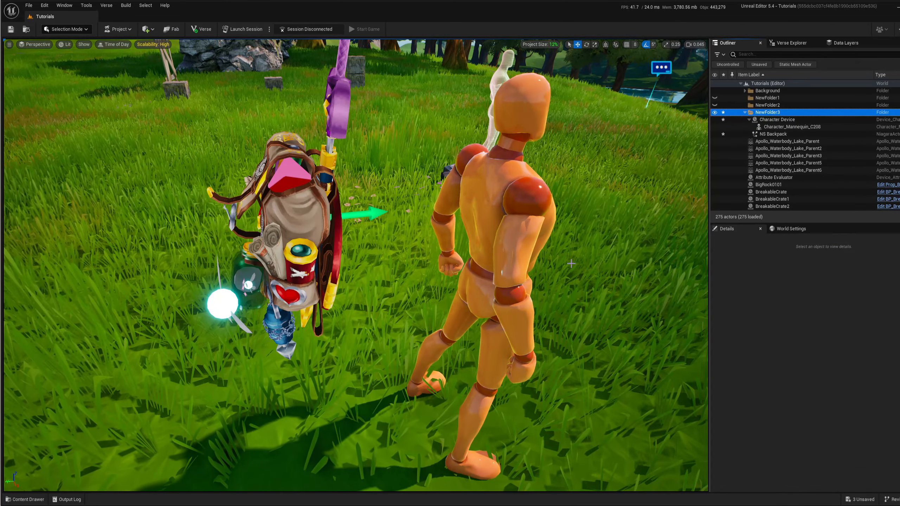
# Place a VFX Powerup device from the Fortnite Devices folder on the grass beside the mannequin.
pyautogui.moveTo(553, 184); pyautogui.dragTo(624, 213, button='right')
pyautogui.moveTo(565, 264); pyautogui.dragTo(576, 296, button='right')
pyautogui.hotkey('ctrl', 'space')
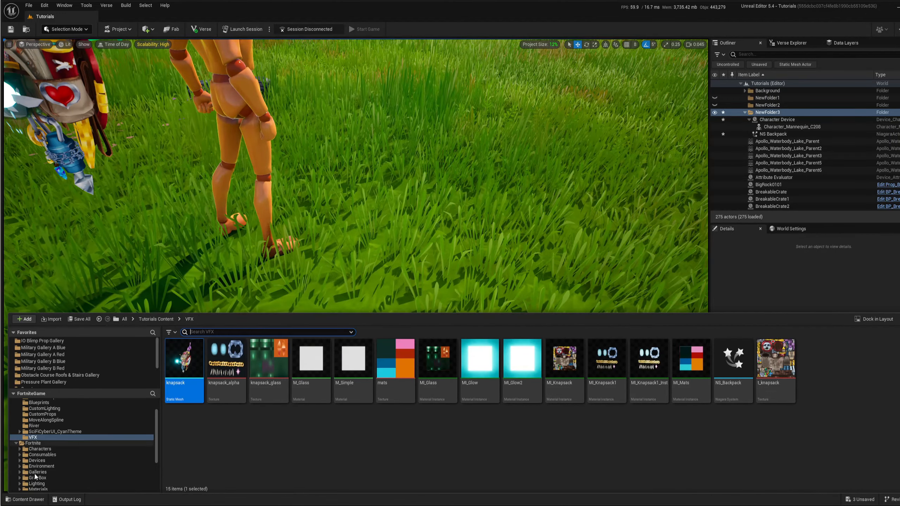
pyautogui.click(37, 460)
pyautogui.scroll(-10, 447, 412)
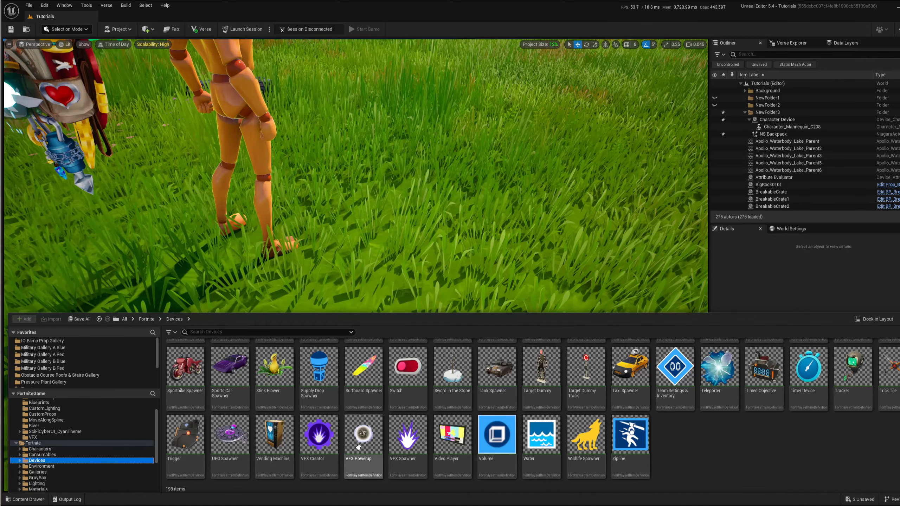
pyautogui.moveTo(358, 448); pyautogui.dragTo(493, 173)
pyautogui.moveTo(438, 192); pyautogui.dragTo(427, 214, button='right')
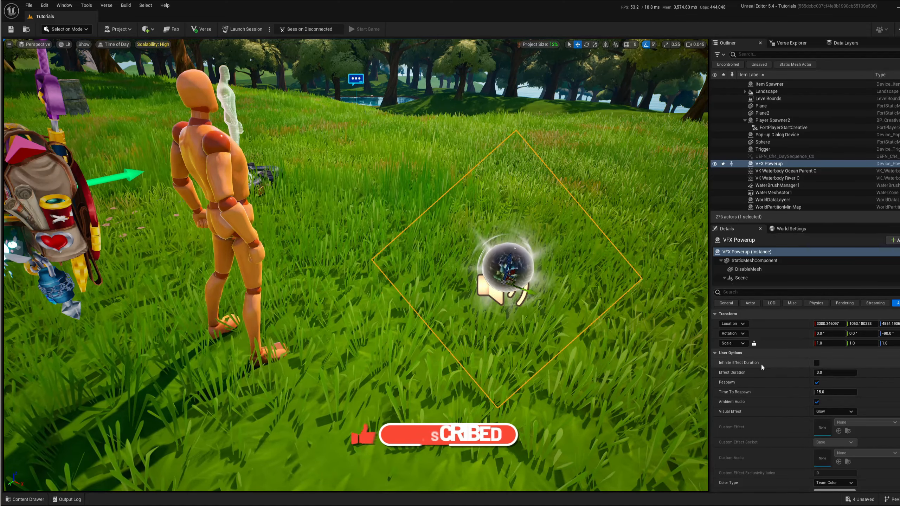
# On the VFX Powerup, enable Infinite Effect Duration, set Time To Respawn to 0, and disable Ambient Audio.
pyautogui.click(817, 363)
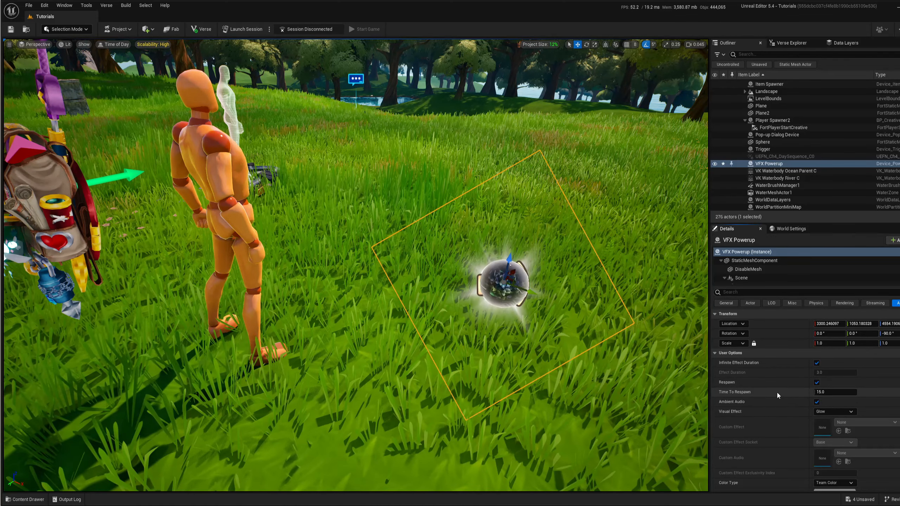
pyautogui.click(837, 392)
pyautogui.write('0')
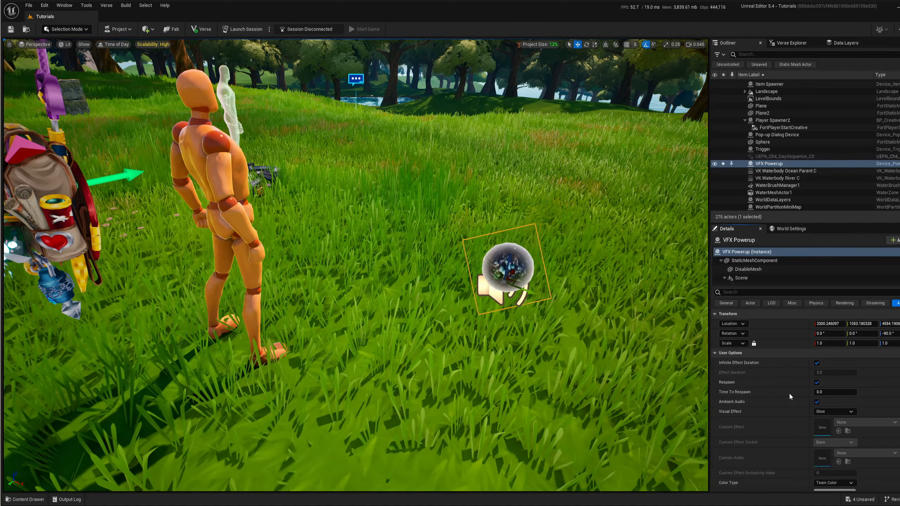
pyautogui.press('Return')
pyautogui.click(817, 403)
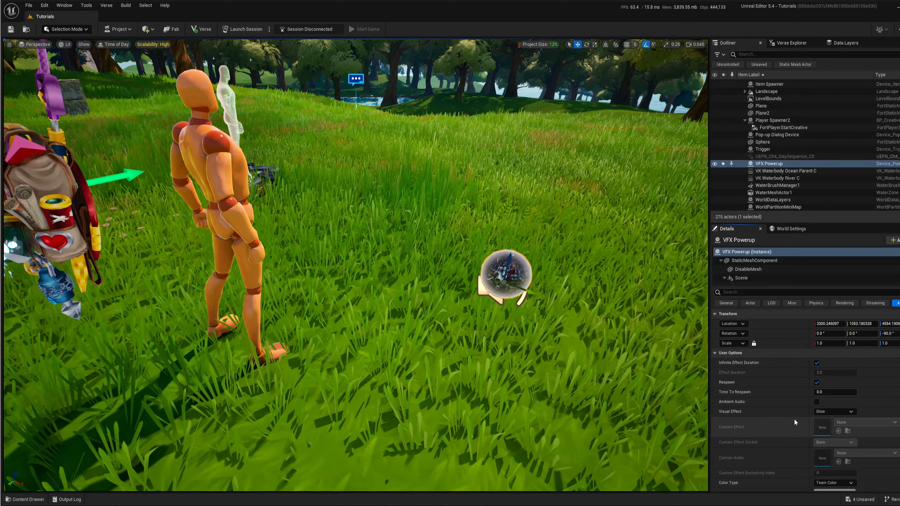
# Set the powerup's Visual Effect to Custom Effect and assign NS_Backpack from the VFX folder as the Custom Effect.
pyautogui.click(835, 412)
pyautogui.click(829, 446)
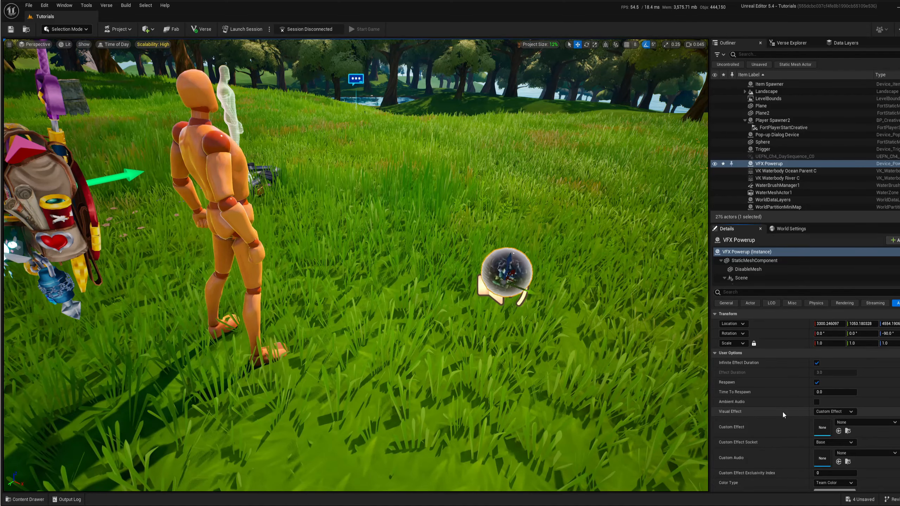
pyautogui.scroll(-2, 783, 411)
pyautogui.click(39, 500)
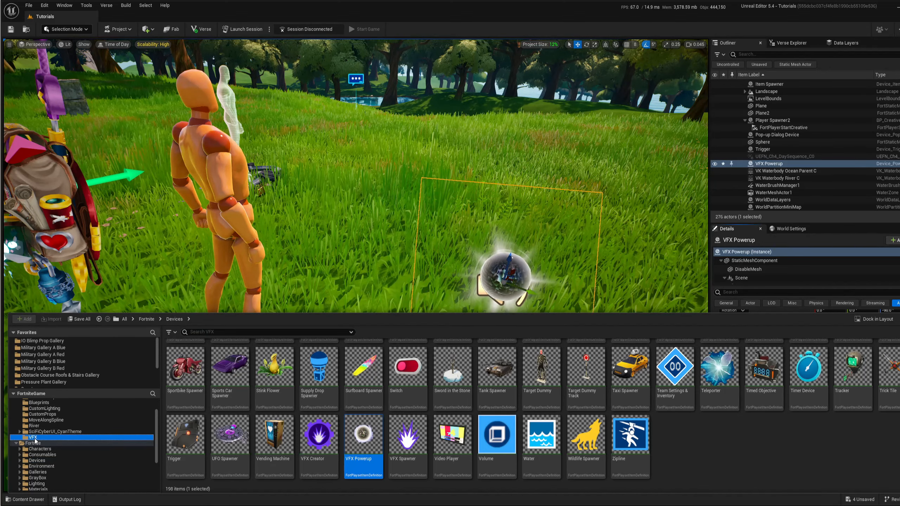
pyautogui.click(735, 381)
pyautogui.hotkey('ctrl', 'space')
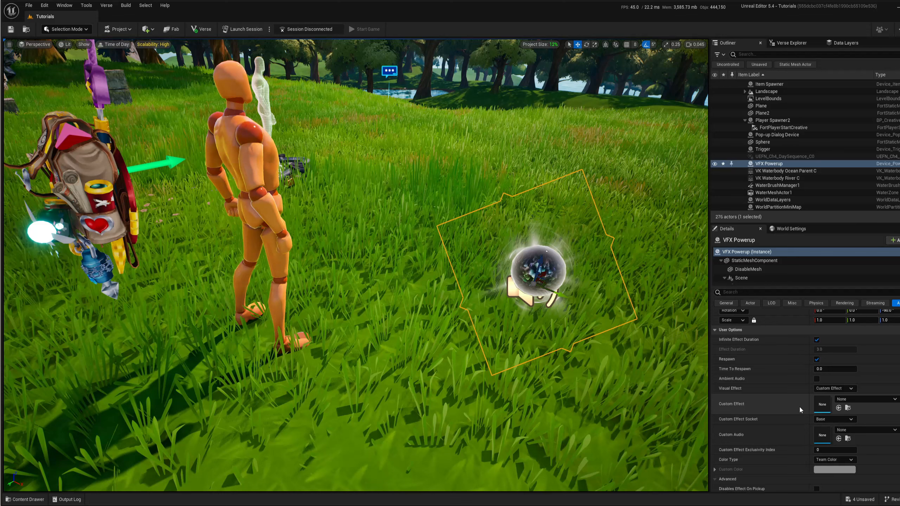
pyautogui.moveTo(800, 410); pyautogui.dragTo(814, 408)
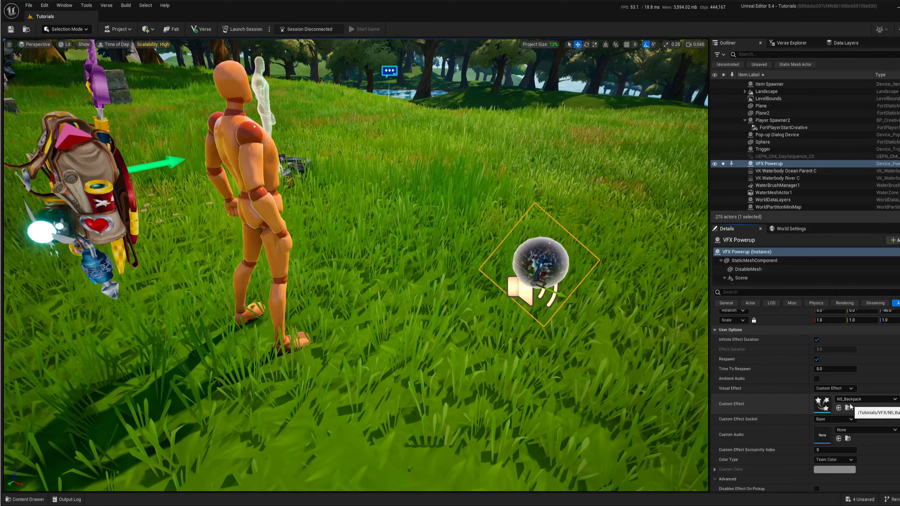
# Review the powerup's advanced options and disable Pick Up Audio.
pyautogui.scroll(-3, 803, 407)
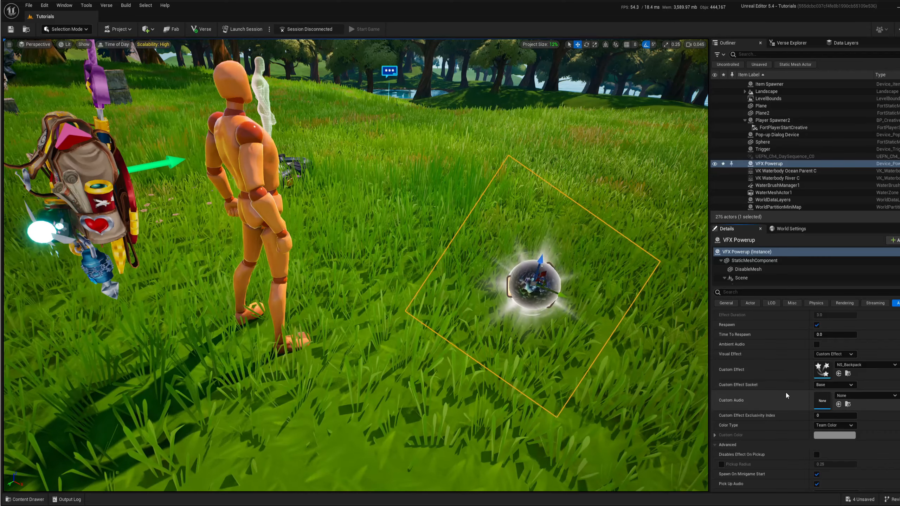
pyautogui.scroll(-3, 786, 391)
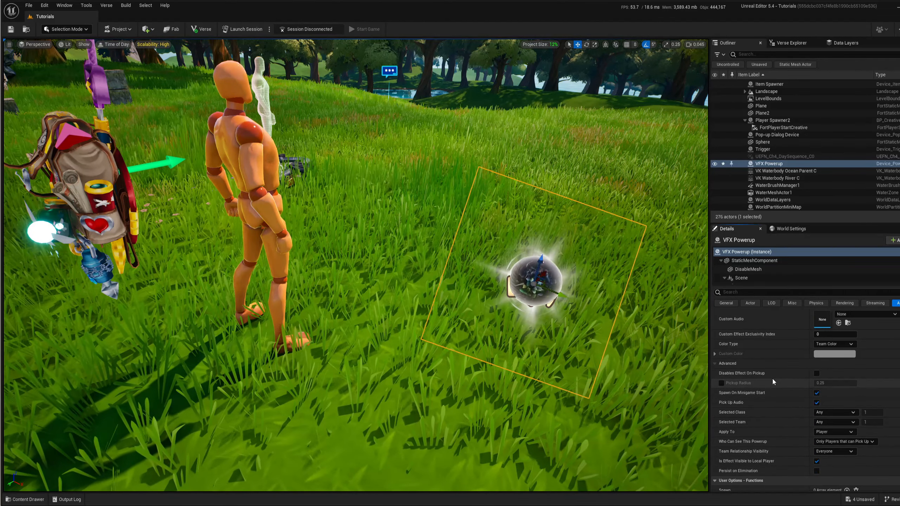
pyautogui.scroll(-1, 773, 380)
pyautogui.scroll(-2, 773, 380)
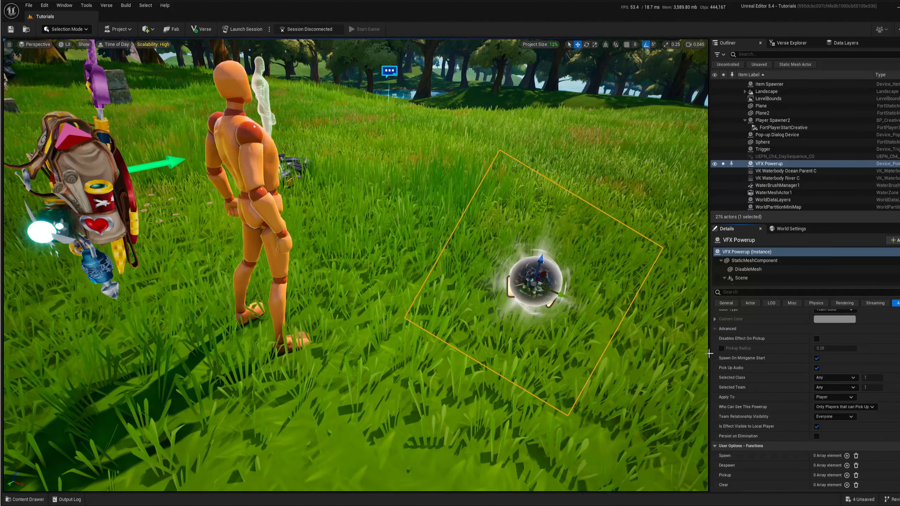
pyautogui.click(817, 368)
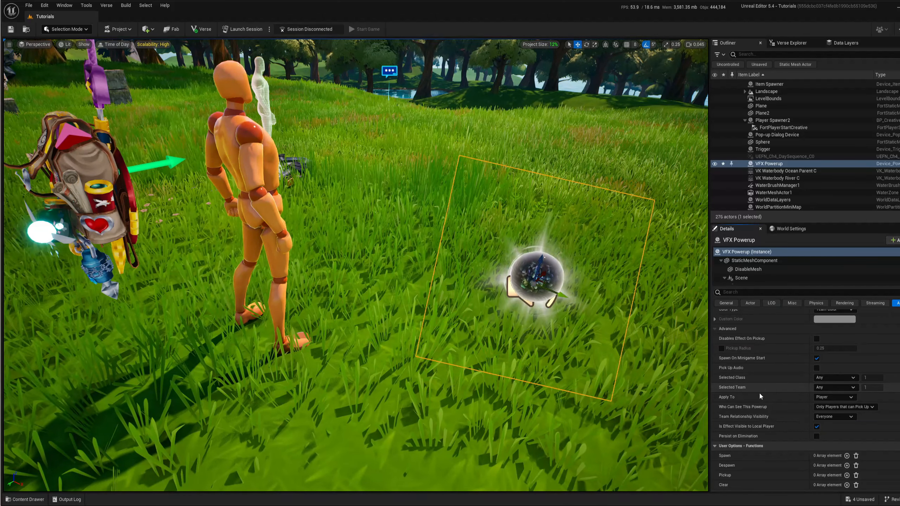
# Check the powerup's Apply To choices and set Who Can See This Powerup to All.
pyautogui.click(836, 397)
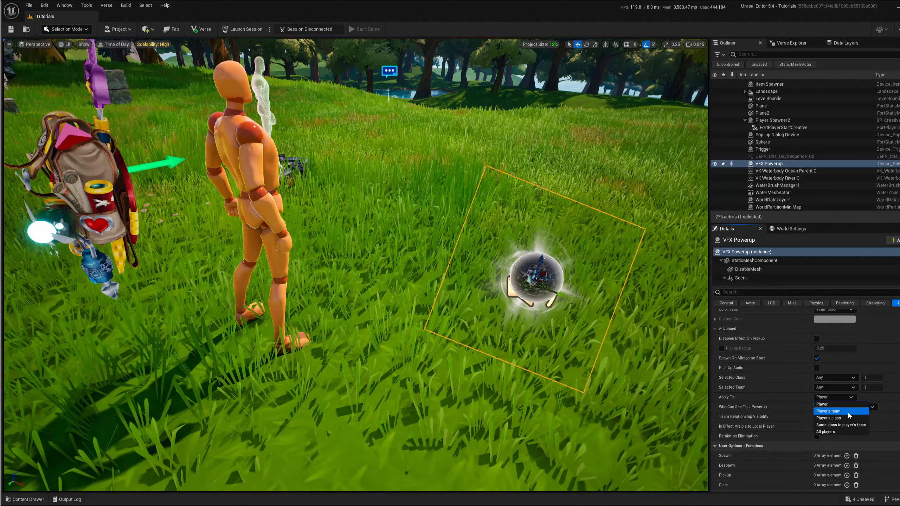
pyautogui.click(843, 397)
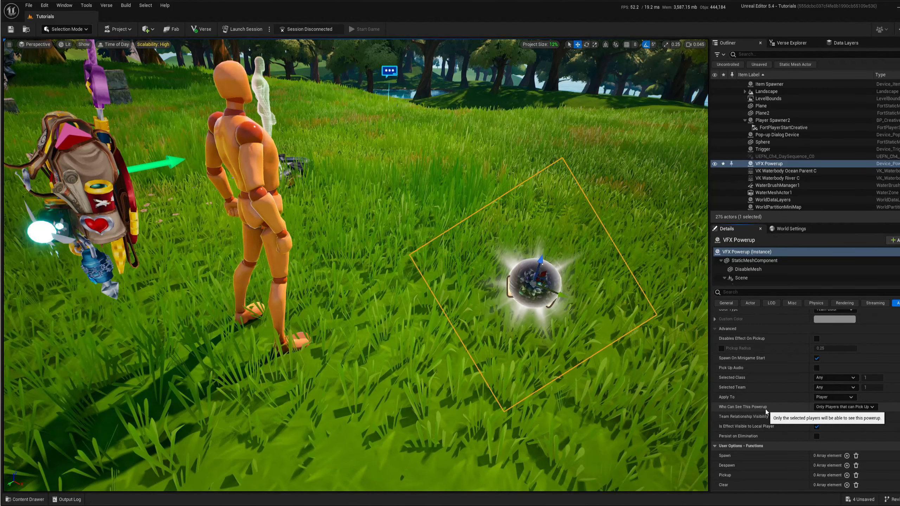
pyautogui.click(842, 407)
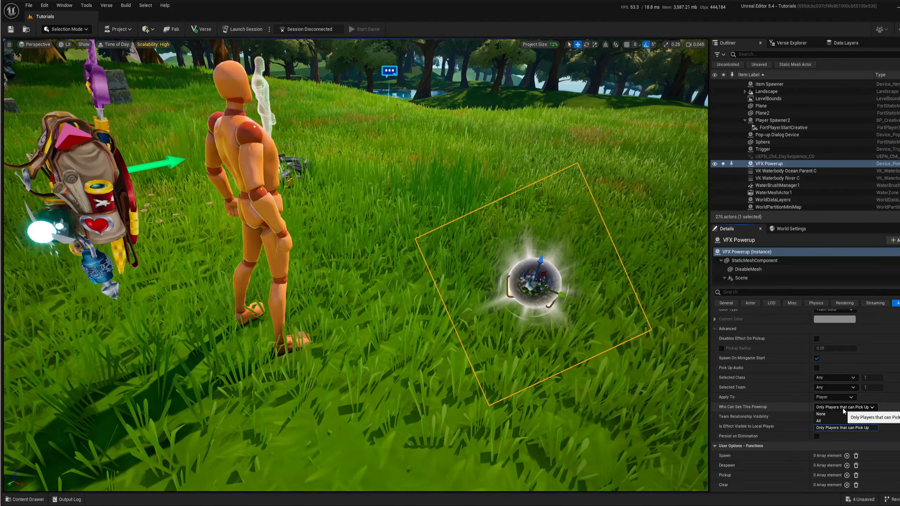
pyautogui.click(826, 421)
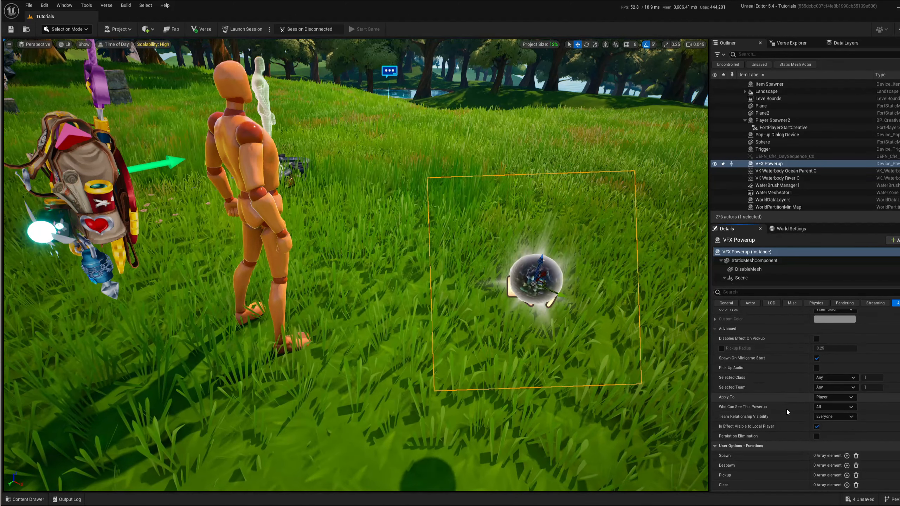
# Add an element to the VFX Powerup's Pickup function and search its device choices for "pa".
pyautogui.scroll(-2, 794, 403)
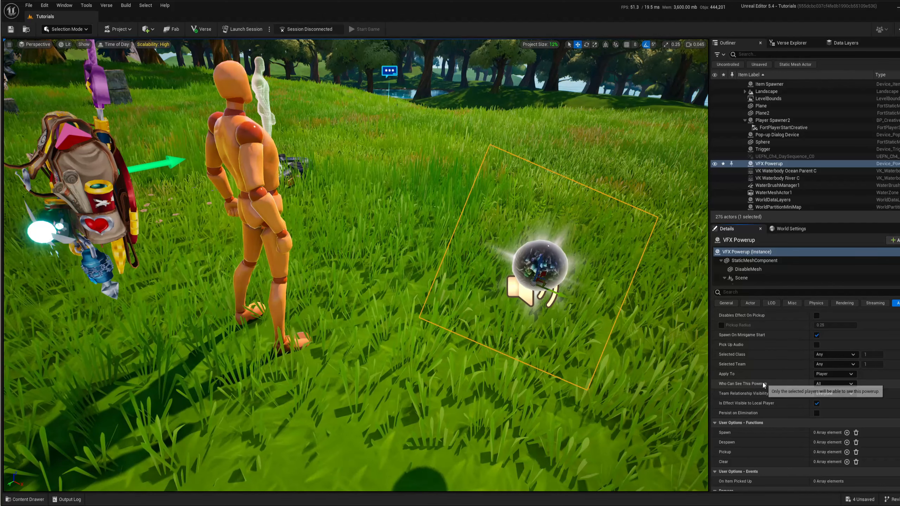
pyautogui.scroll(-2, 762, 382)
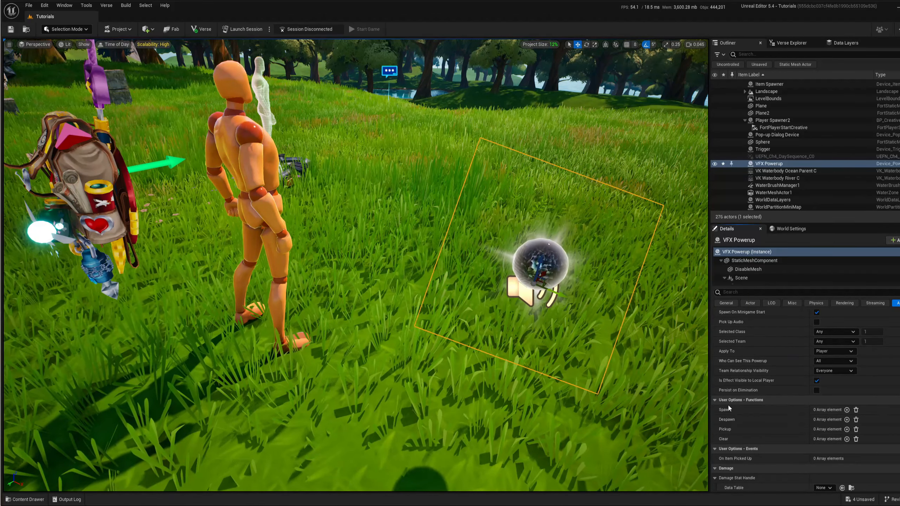
pyautogui.scroll(-4, 748, 446)
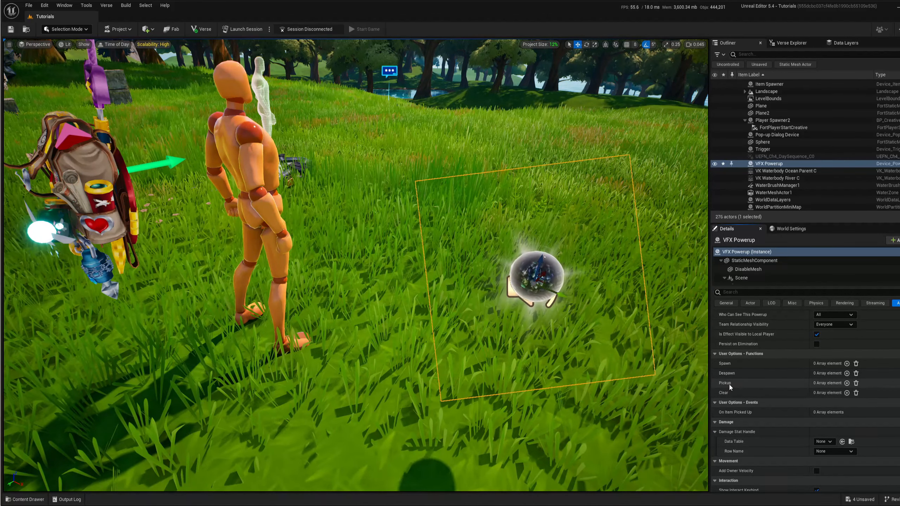
pyautogui.click(847, 384)
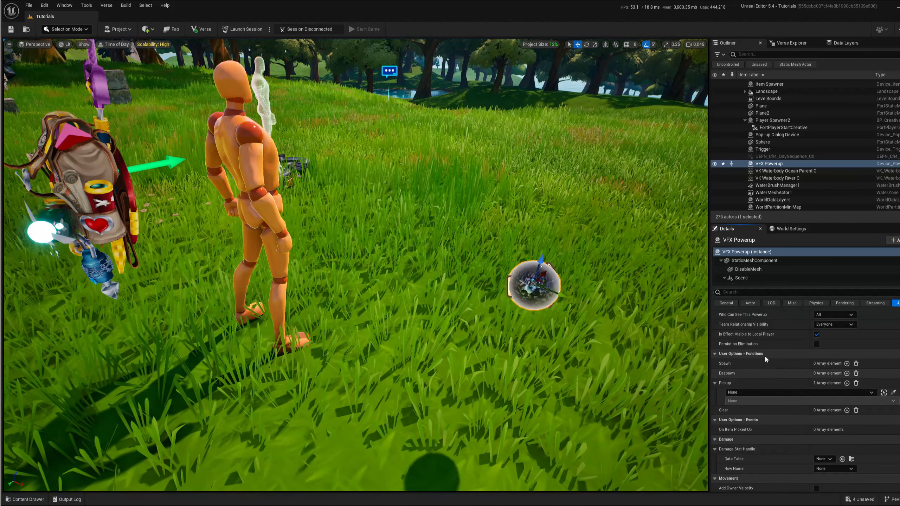
pyautogui.click(790, 392)
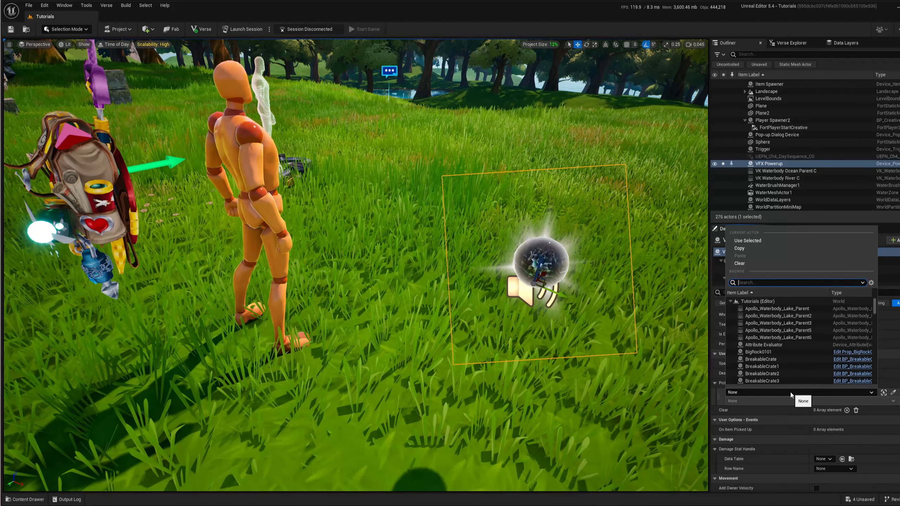
pyautogui.write('pad')
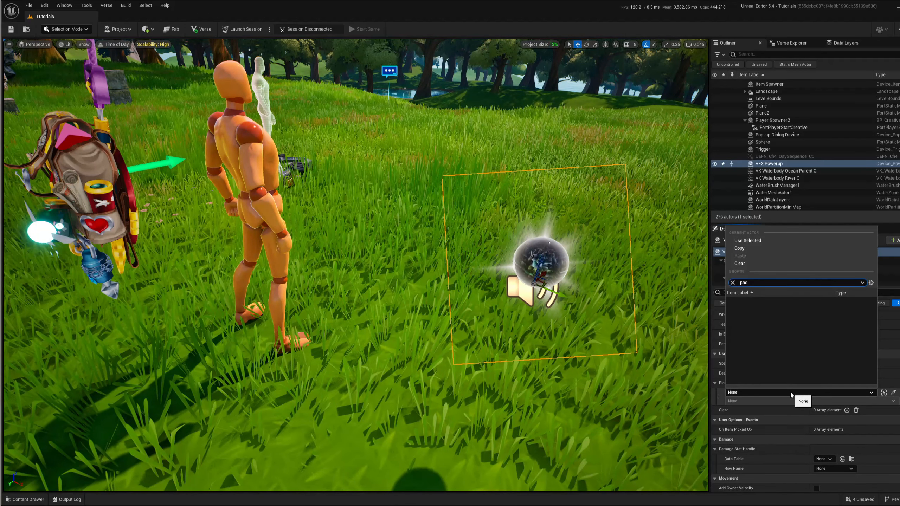
pyautogui.press('BackSpace')
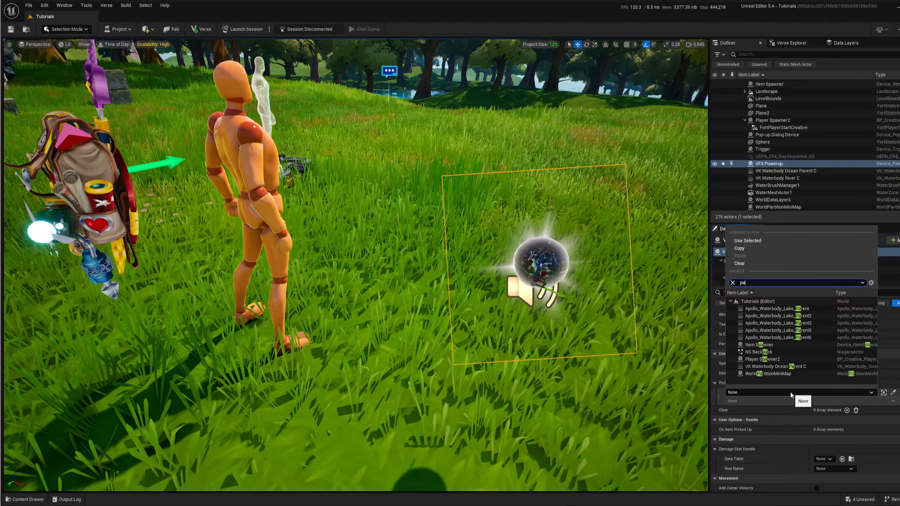
# Select Player Spawner2 and examine where the spawn pad stands relative to the VFX Powerup.
pyautogui.moveTo(532, 277)
pyautogui.mouseDown(button='right')
pyautogui.moveTo(347, 273)
pyautogui.moveTo(553, 265)
pyautogui.moveTo(531, 258)
pyautogui.mouseUp(button='right')
pyautogui.press('w')
pyautogui.scroll(4, 528, 259)
pyautogui.click(774, 120)
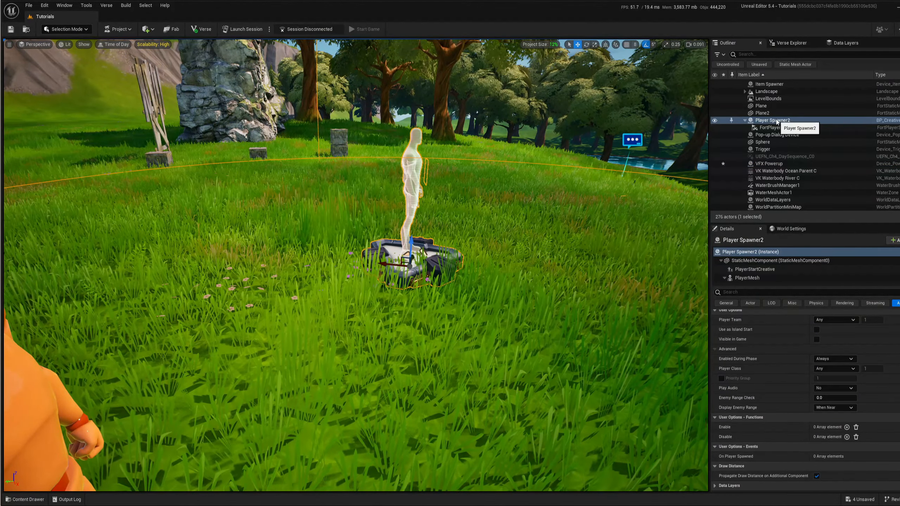
pyautogui.press('s')
pyautogui.press('a')
pyautogui.moveTo(419, 425); pyautogui.dragTo(500, 441, button='right')
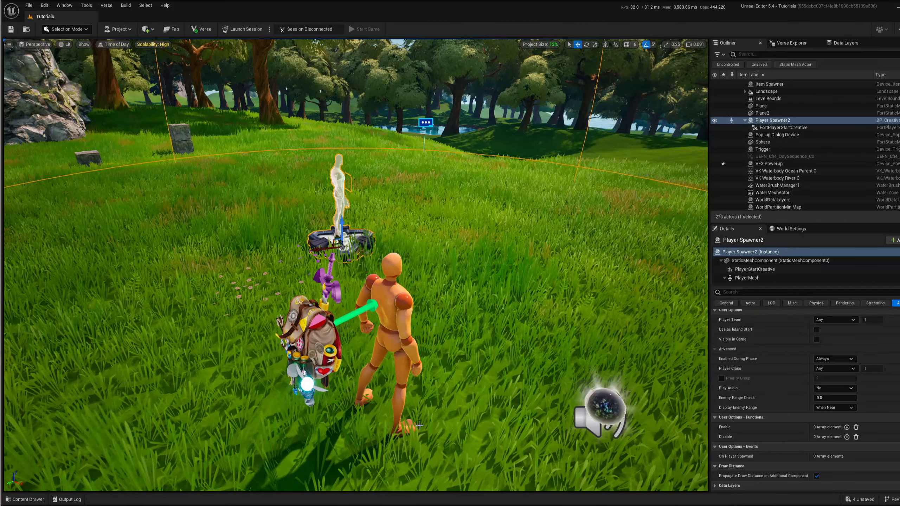
# Bind the VFX Powerup's Pickup function to the On Player Spawned event of Player Spawner2.
pyautogui.click(602, 403)
pyautogui.moveTo(603, 403); pyautogui.dragTo(656, 433, button='right')
pyautogui.scroll(-10, 826, 428)
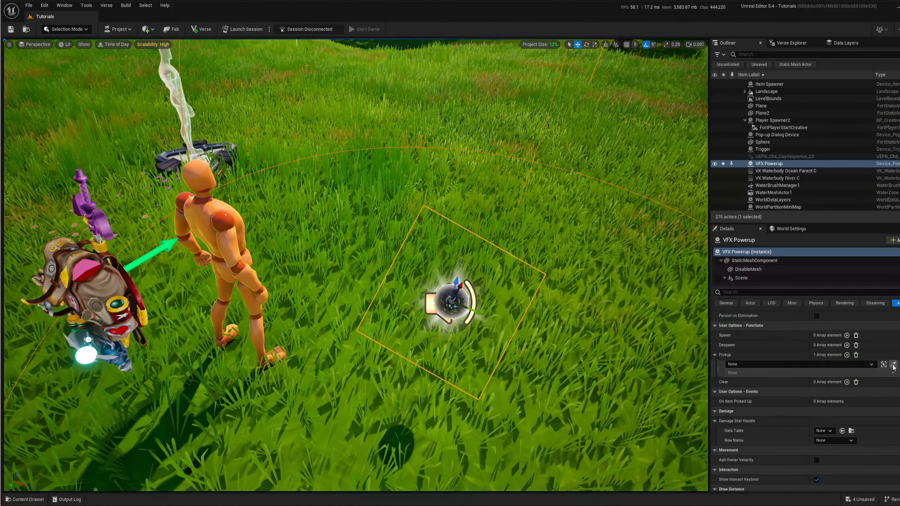
pyautogui.moveTo(451, 222); pyautogui.dragTo(342, 229, button='right')
pyautogui.click(307, 228)
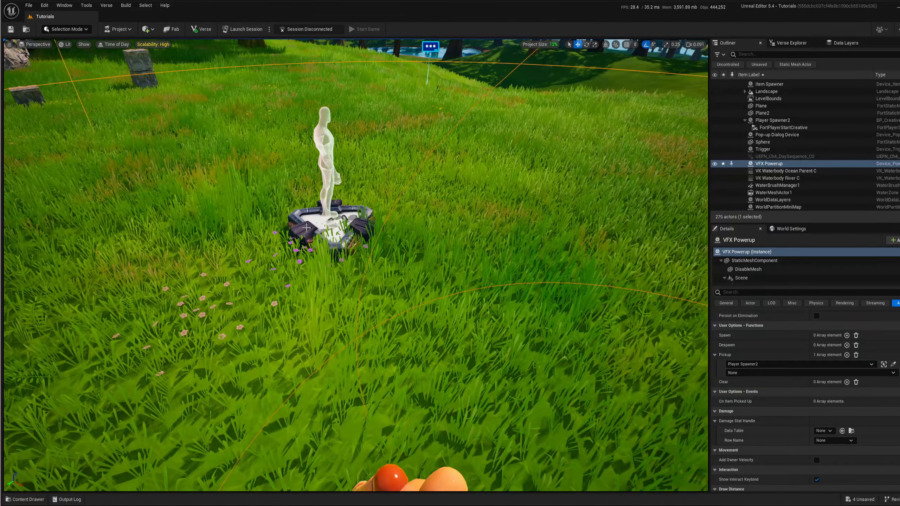
pyautogui.click(758, 372)
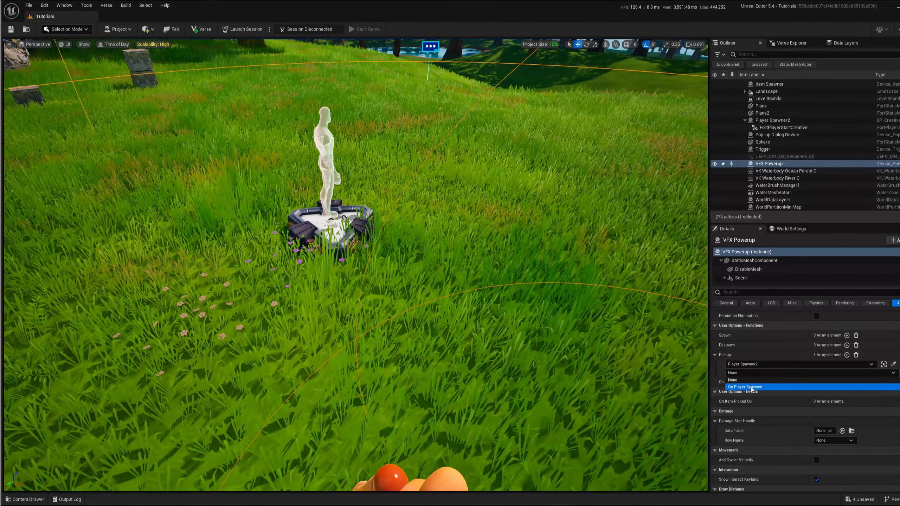
pyautogui.click(752, 384)
# Set the VFX Powerup's Custom Effect Socket to Center.
pyautogui.press('s')
pyautogui.moveTo(539, 343); pyautogui.dragTo(566, 343, button='right')
pyautogui.press('w')
pyautogui.press('w')
pyautogui.press('s')
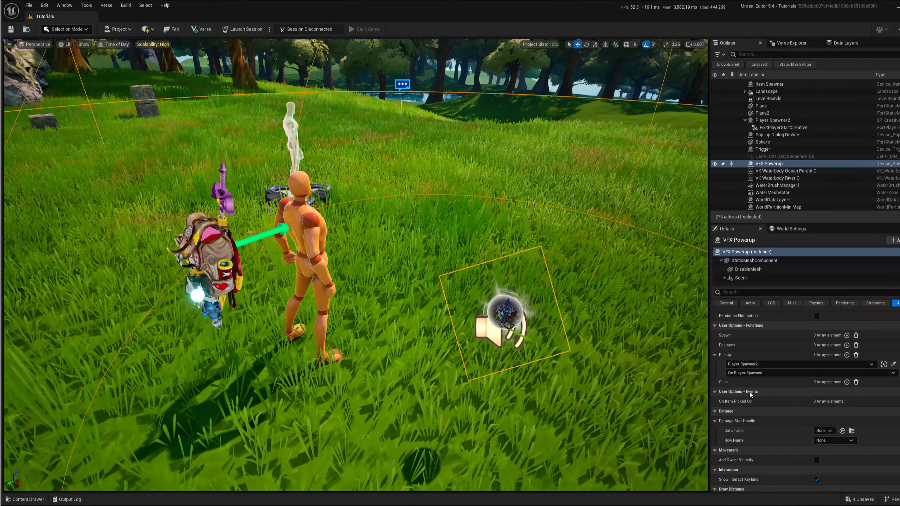
pyautogui.scroll(-10, 762, 395)
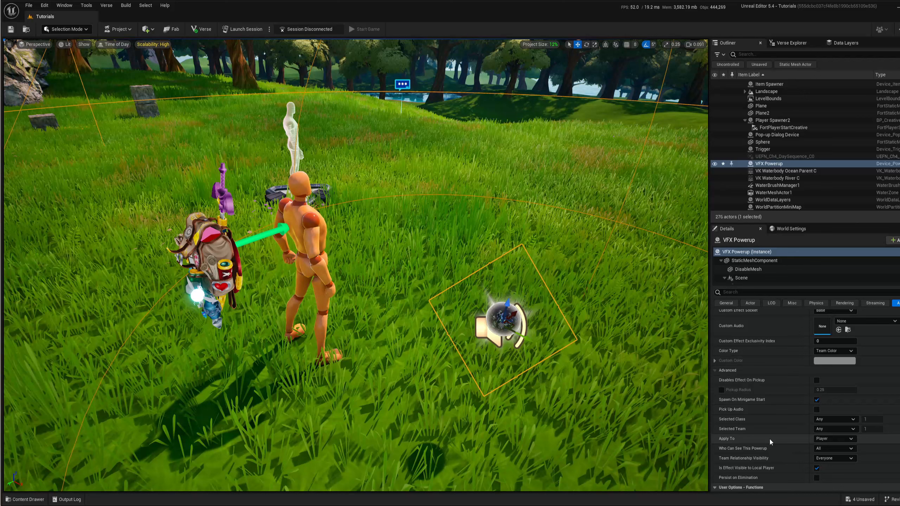
pyautogui.scroll(3, 770, 437)
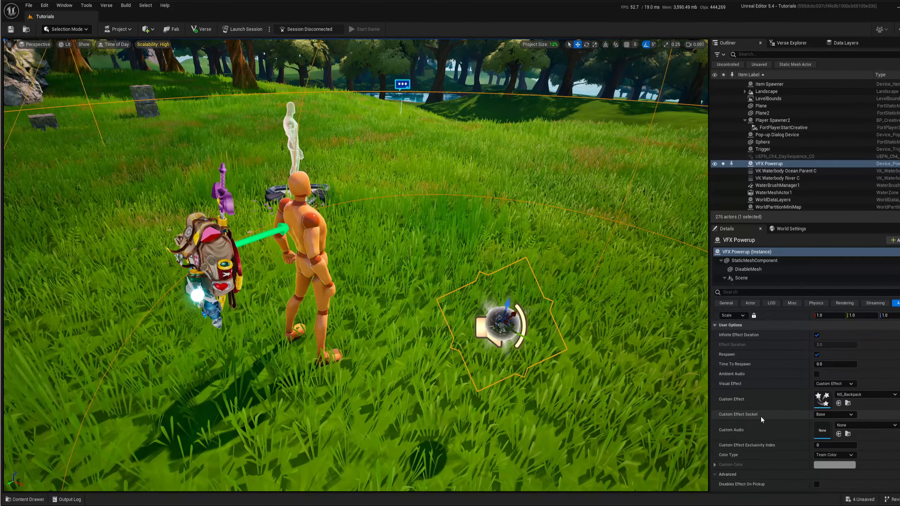
pyautogui.click(839, 415)
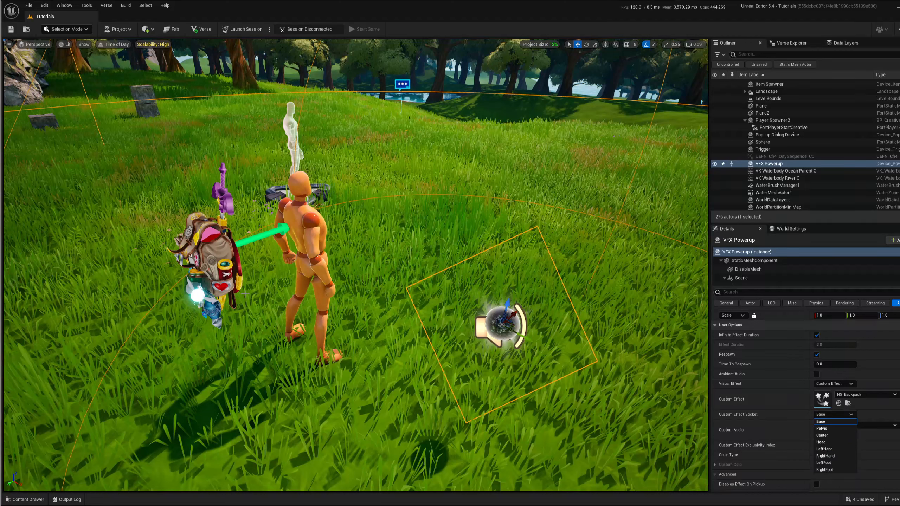
pyautogui.click(829, 435)
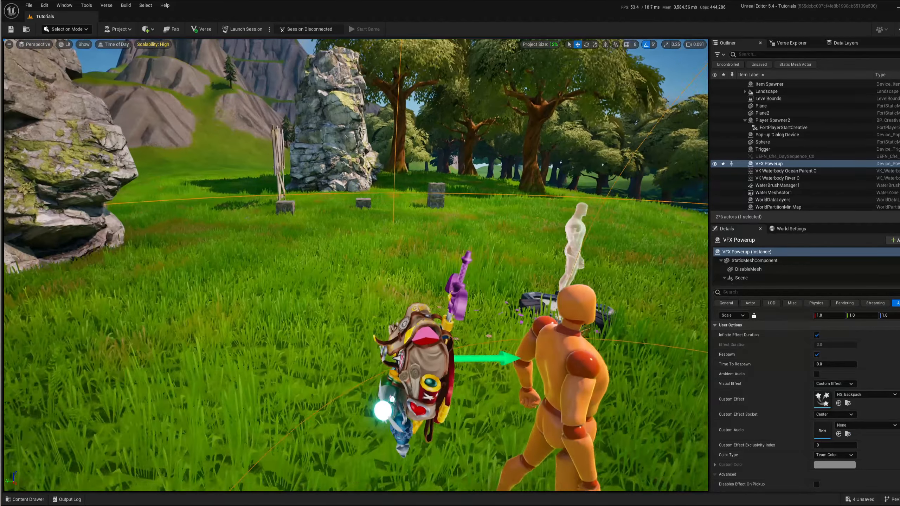
# Attach the NS Backpack actor to Character_Mannequin_C208, using the spine_02 bone as its attachment point.
pyautogui.moveTo(356, 265); pyautogui.dragTo(413, 267, button='right')
pyautogui.scroll(-4, 355, 265)
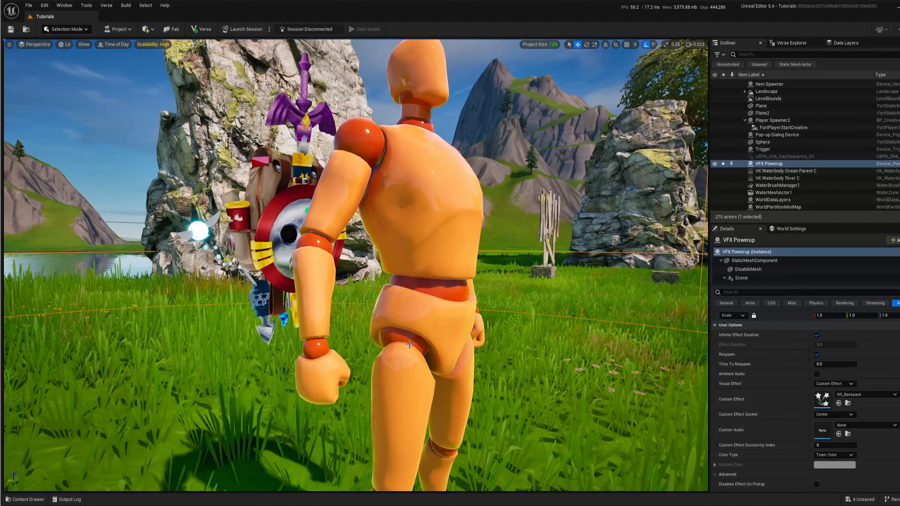
pyautogui.moveTo(406, 252); pyautogui.dragTo(494, 258, button='right')
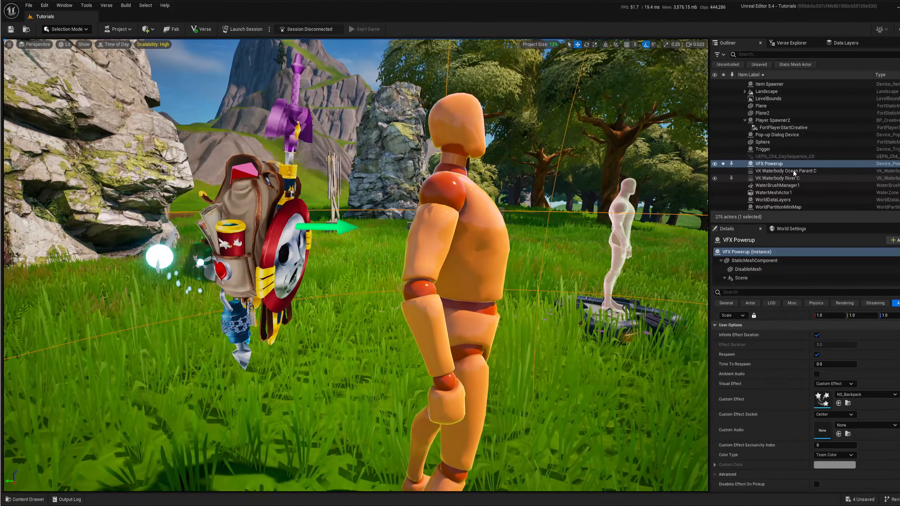
pyautogui.click(264, 221)
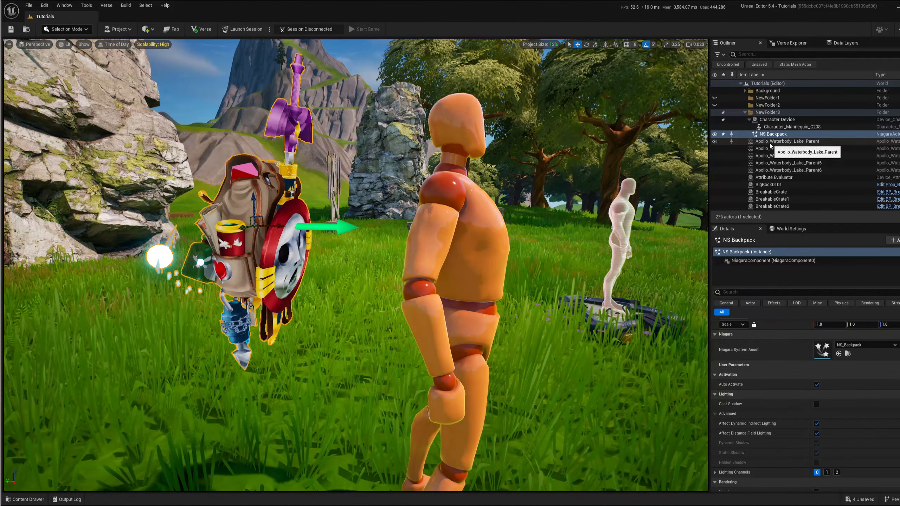
pyautogui.moveTo(767, 136); pyautogui.dragTo(780, 130)
pyautogui.scroll(-5, 803, 213)
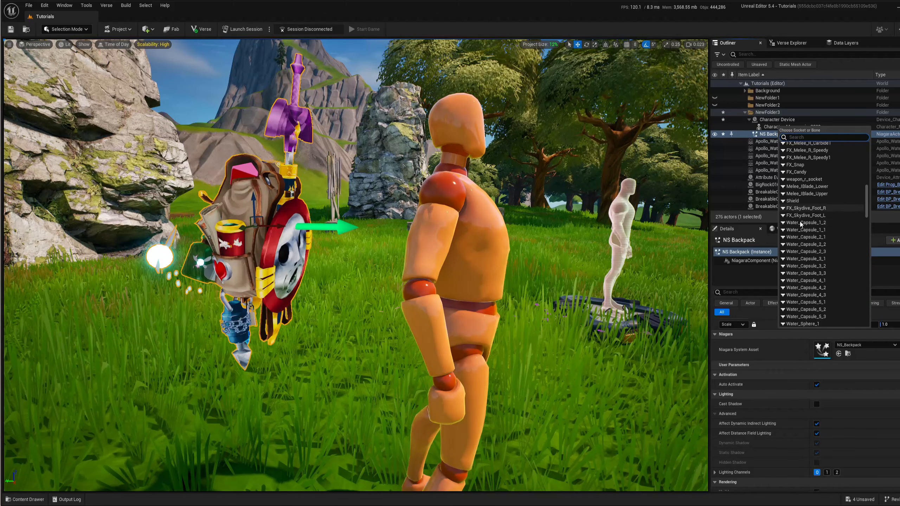
pyautogui.scroll(-10, 801, 225)
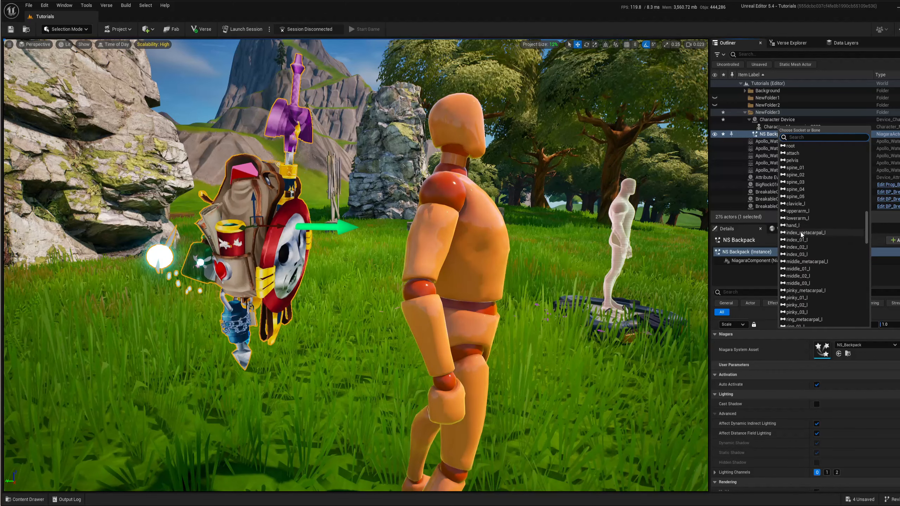
pyautogui.scroll(-15, 802, 234)
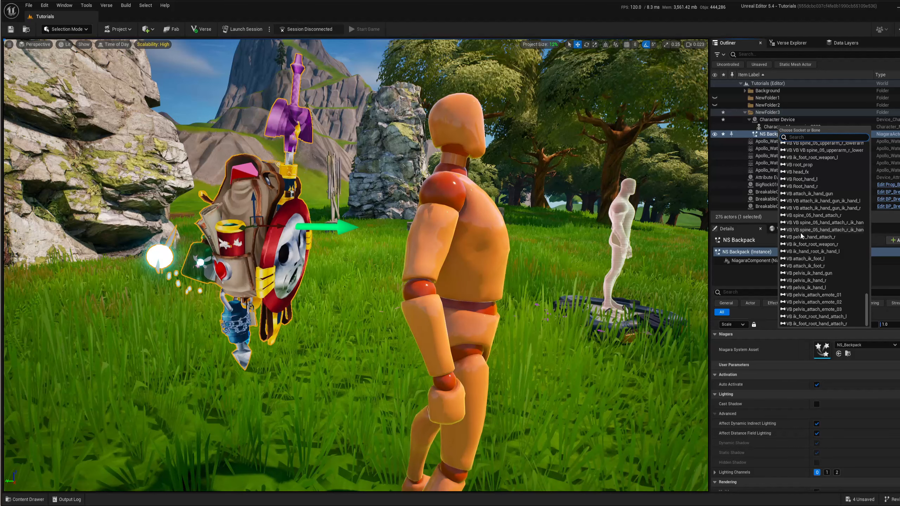
pyautogui.scroll(2, 801, 281)
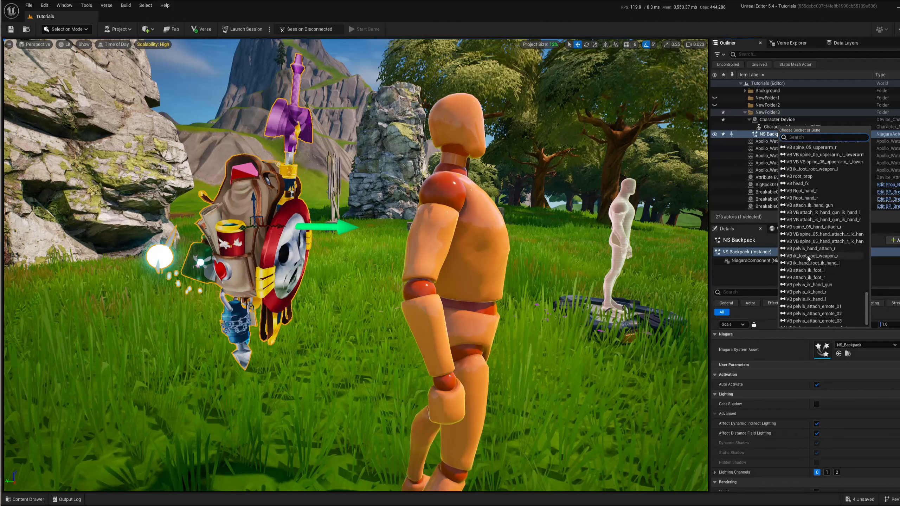
pyautogui.scroll(20, 807, 256)
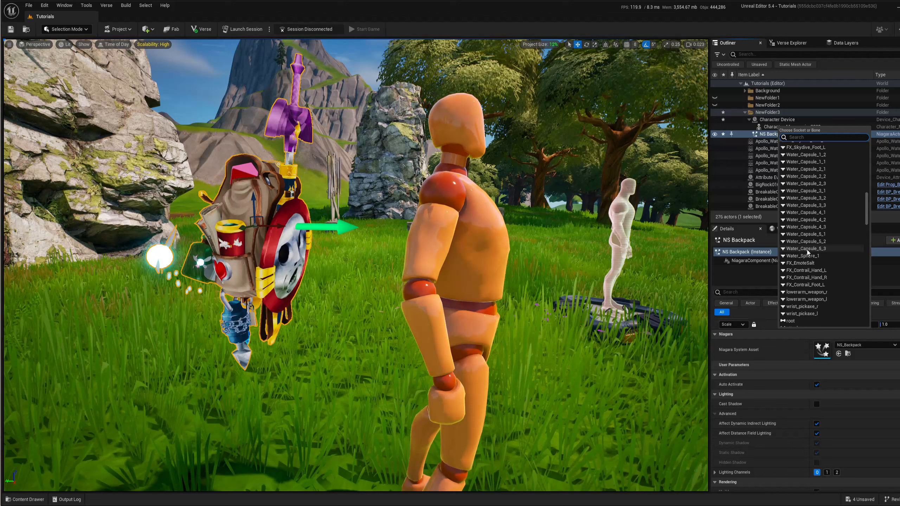
pyautogui.scroll(-6, 807, 250)
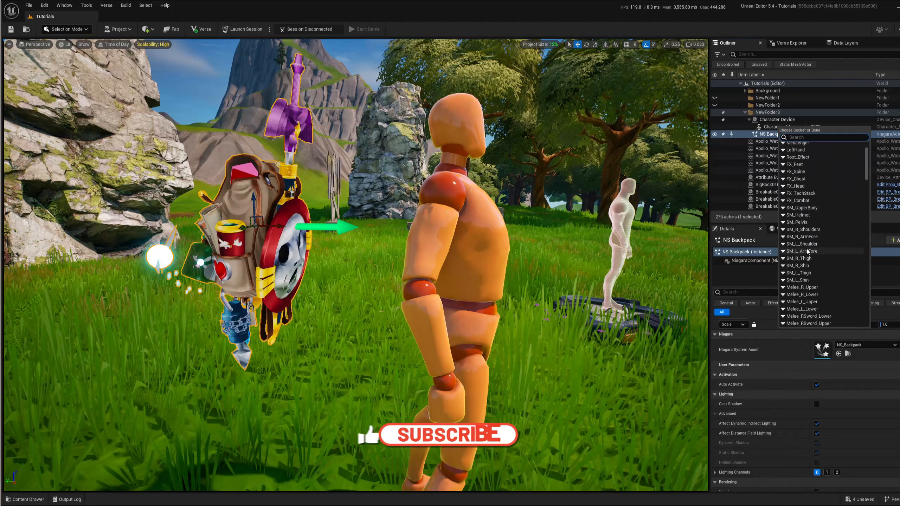
pyautogui.scroll(-8, 807, 250)
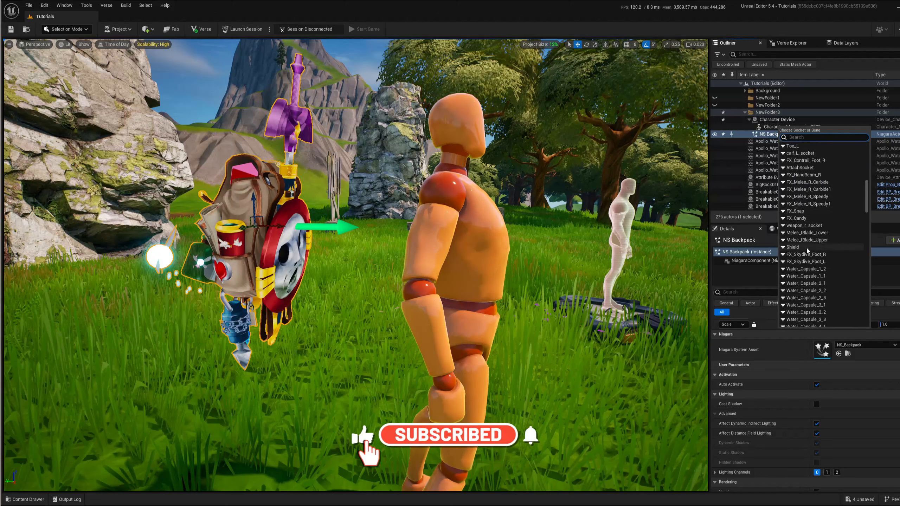
pyautogui.scroll(-3, 807, 250)
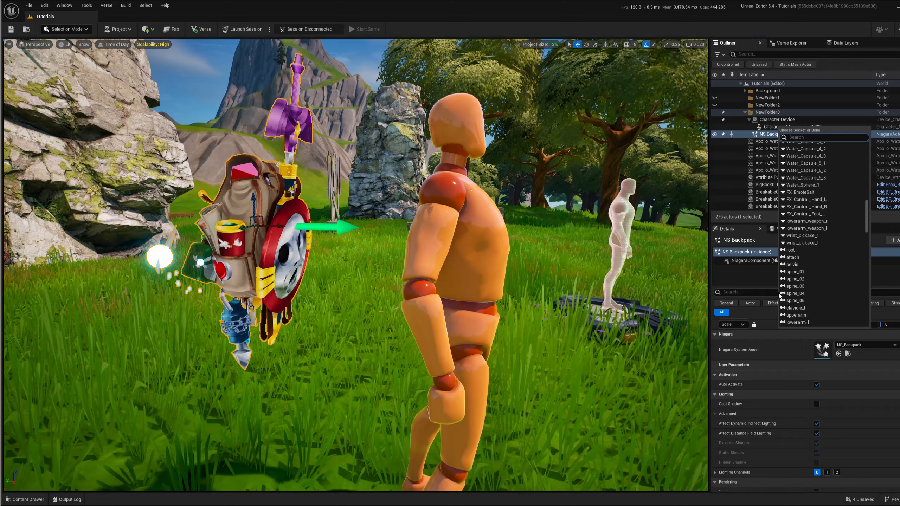
pyautogui.click(799, 280)
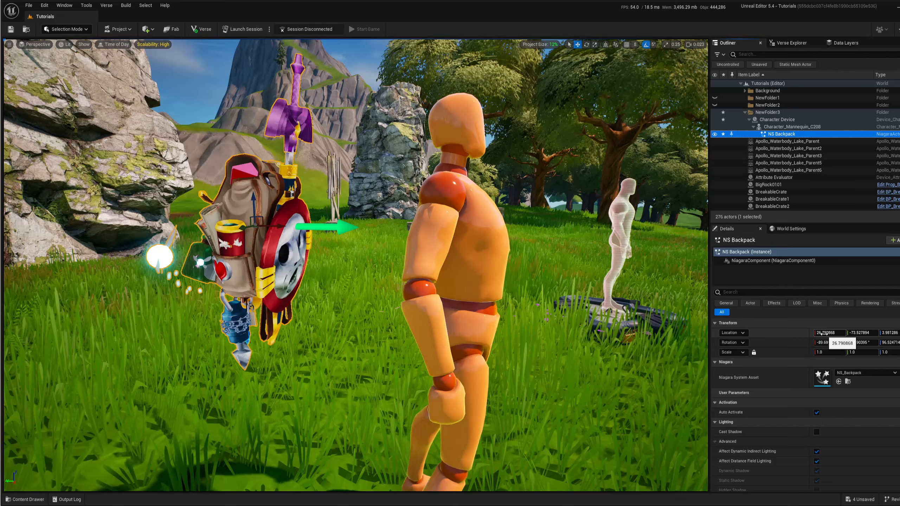
# Set the X and Y location of the attached NS Backpack to 0.
pyautogui.click(828, 333)
pyautogui.write('0')
pyautogui.press('Return')
pyautogui.click(866, 333)
pyautogui.write('0')
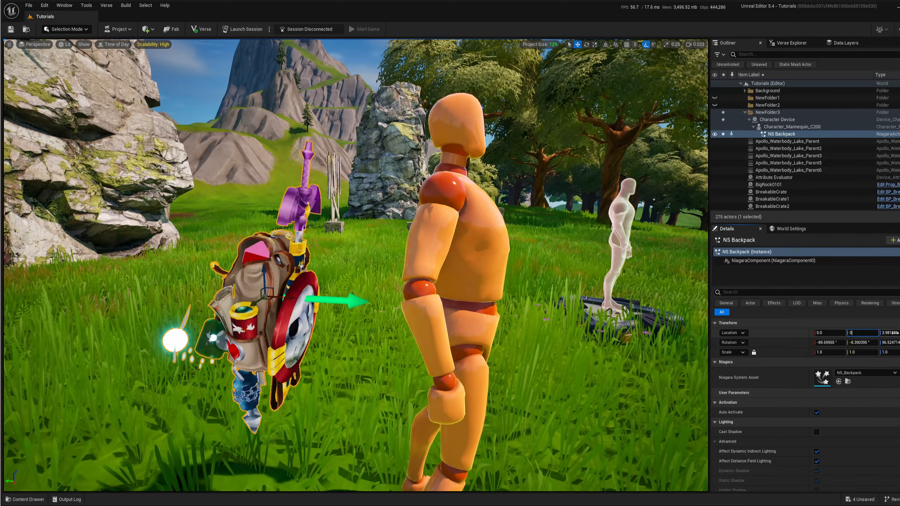
pyautogui.press('Return')
# Open the NS_Backpack Niagara system and arrange its editor window beside the level view so the mannequin stays visible.
pyautogui.moveTo(522, 293); pyautogui.dragTo(491, 288, button='right')
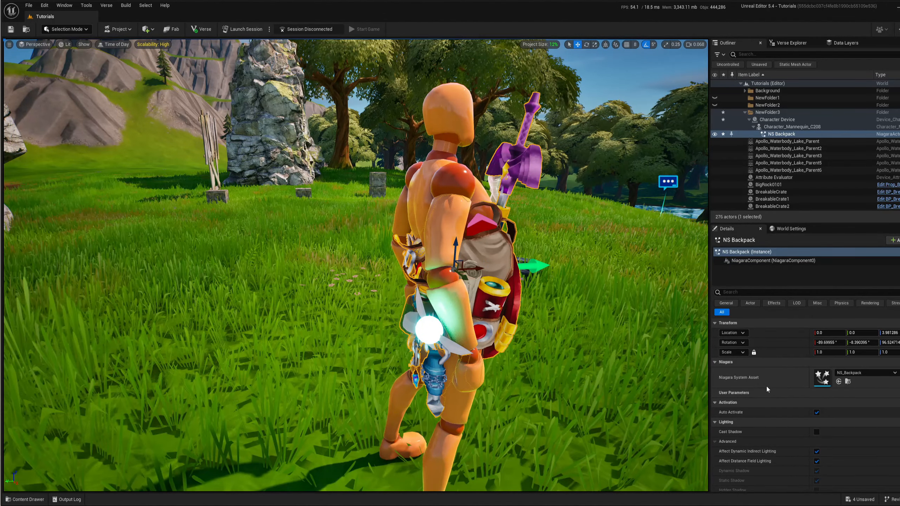
pyautogui.doubleClick(822, 378)
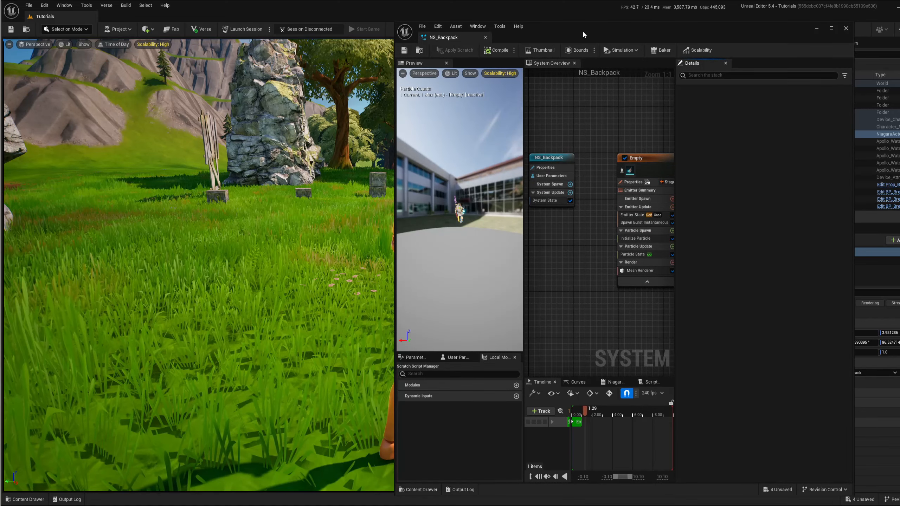
pyautogui.moveTo(582, 30); pyautogui.dragTo(666, 41)
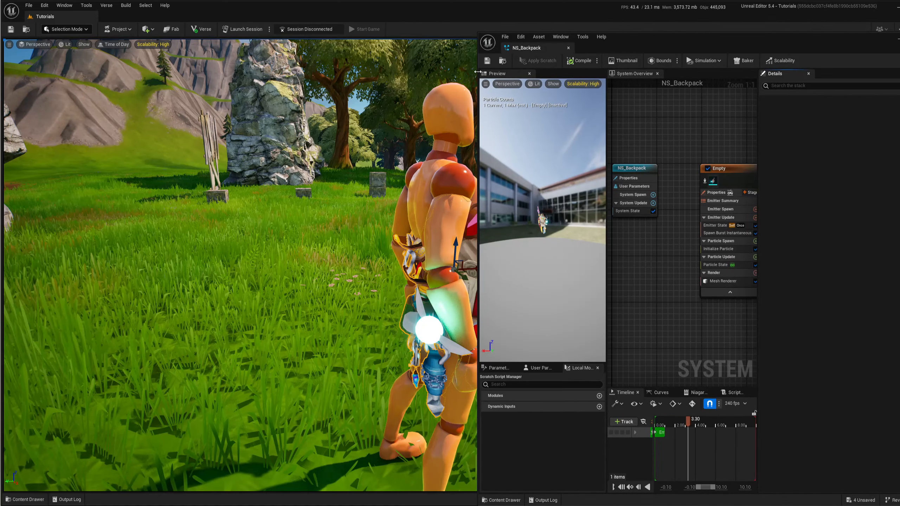
pyautogui.moveTo(478, 73); pyautogui.dragTo(565, 72)
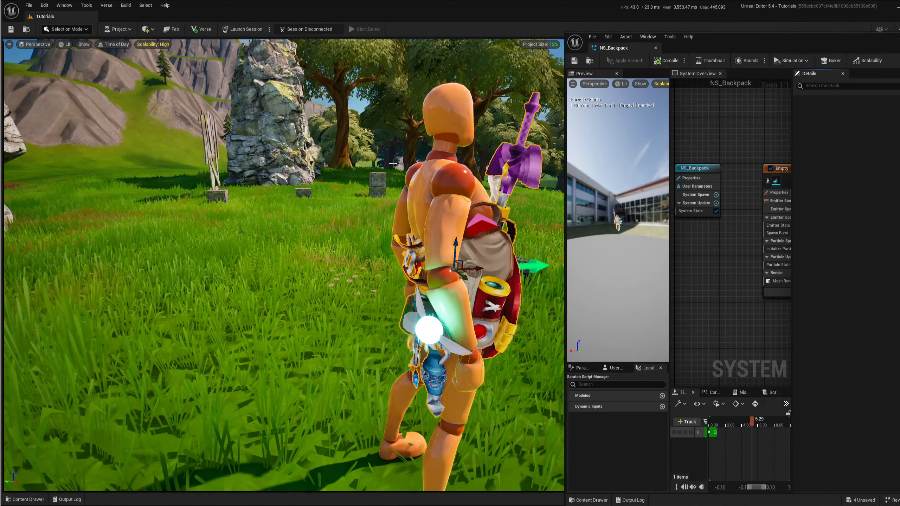
pyautogui.moveTo(393, 164); pyautogui.dragTo(435, 175, button='right')
pyautogui.moveTo(715, 41); pyautogui.dragTo(620, 41)
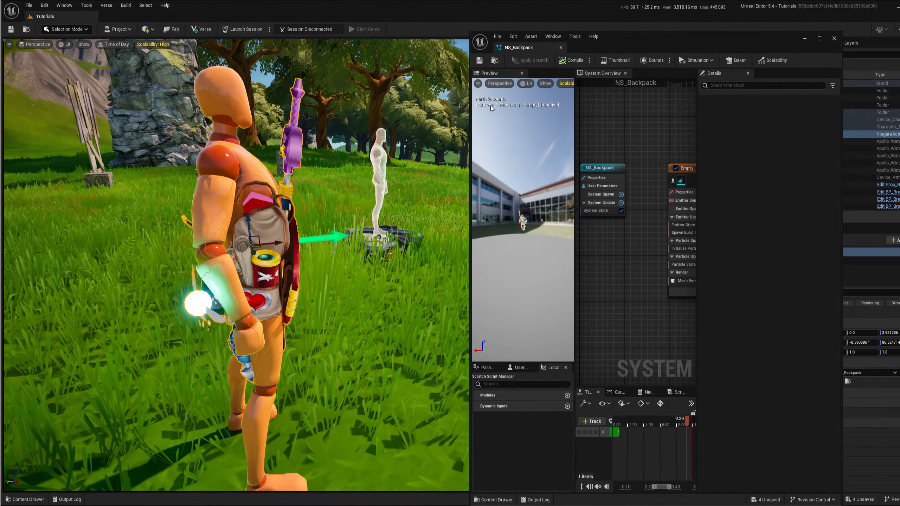
# Enable Position Offset in the Empty emitter's Initialize Particle module and set its X value to about -31.
pyautogui.moveTo(471, 95); pyautogui.dragTo(367, 95)
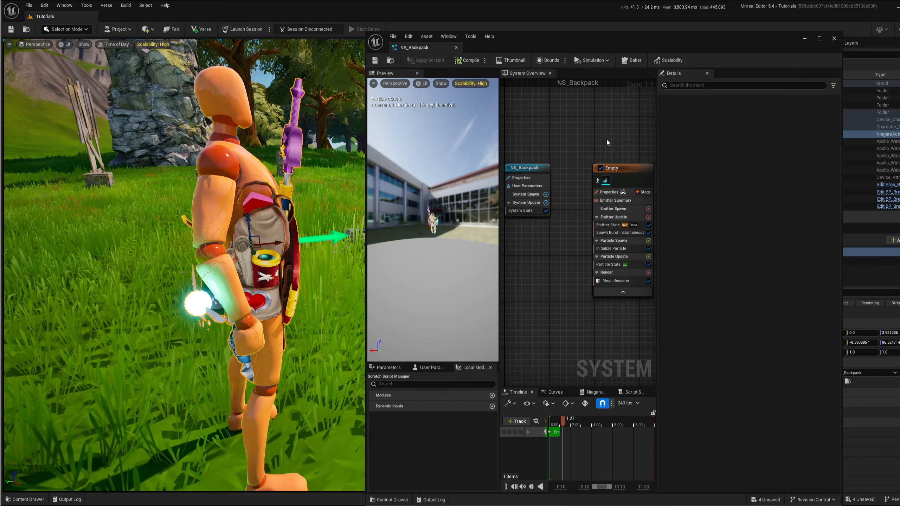
pyautogui.moveTo(606, 138); pyautogui.dragTo(569, 134, button='right')
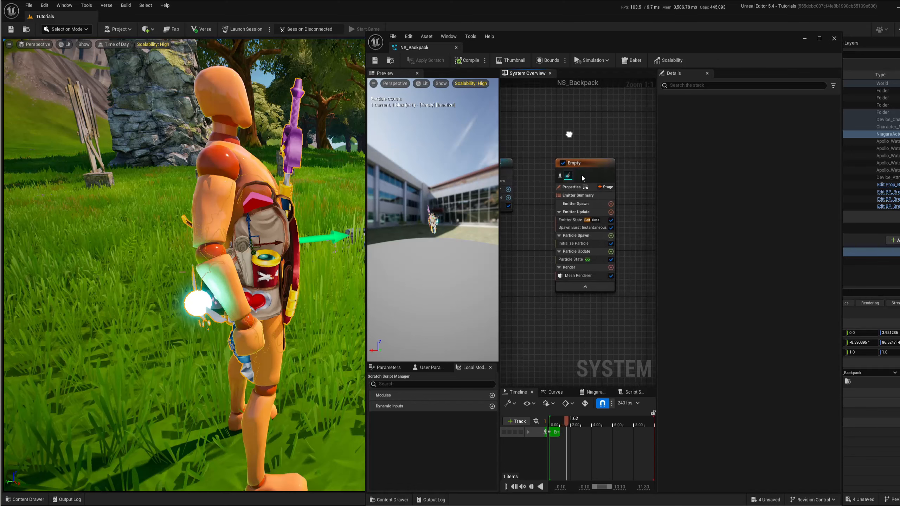
pyautogui.click(574, 244)
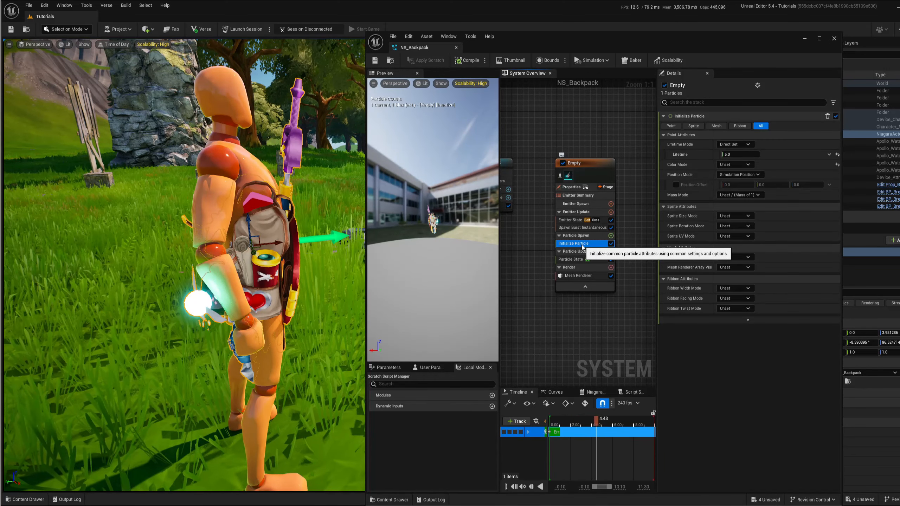
pyautogui.click(676, 184)
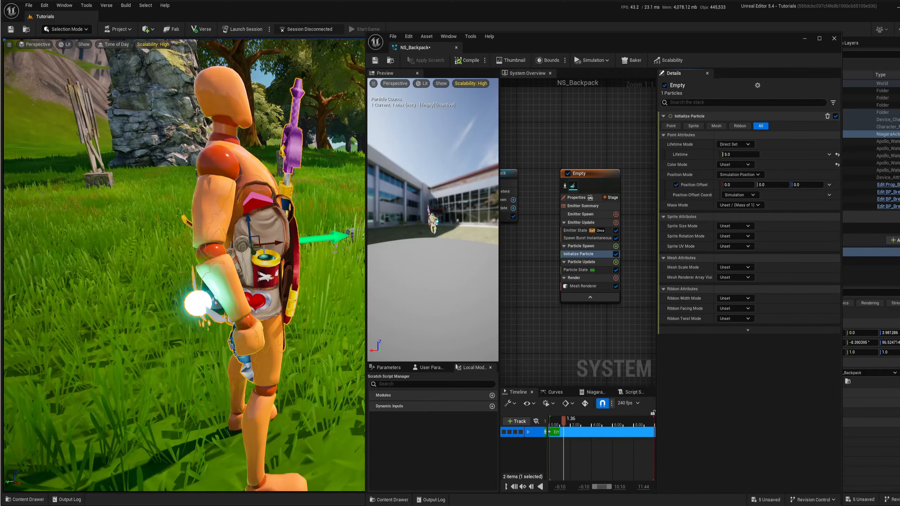
pyautogui.moveTo(738, 185); pyautogui.dragTo(706, 185)
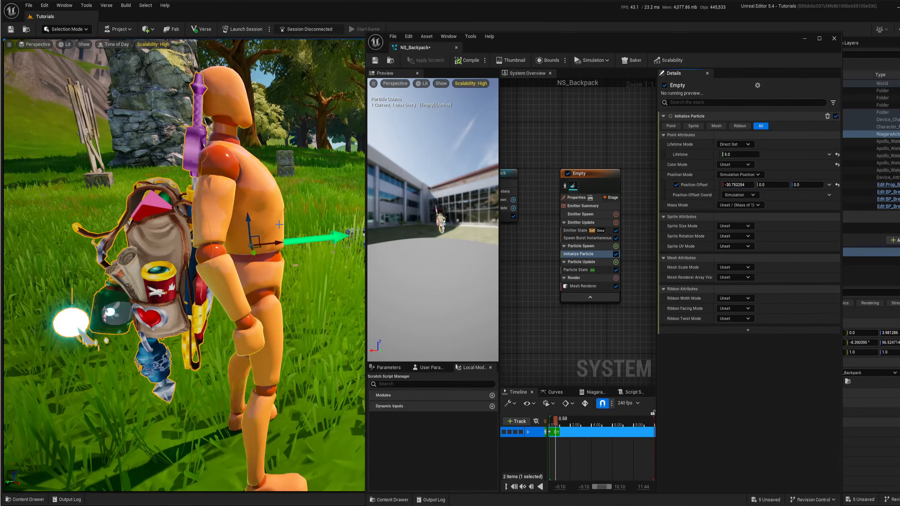
# Refine the Position Offset to X -32 and Z 15, checking the fit on the mannequin, and save the NS_Backpack system.
pyautogui.moveTo(279, 224); pyautogui.dragTo(232, 221, button='right')
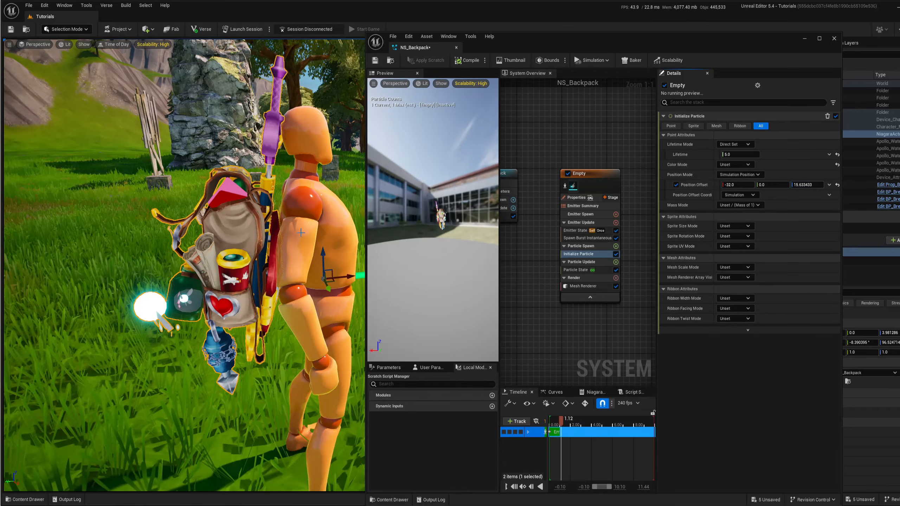
pyautogui.moveTo(301, 233); pyautogui.dragTo(227, 262, button='right')
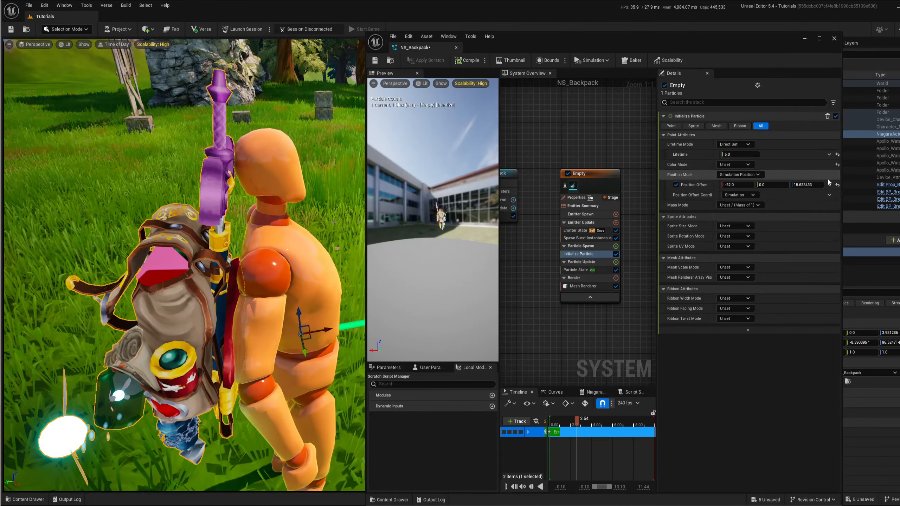
pyautogui.click(803, 185)
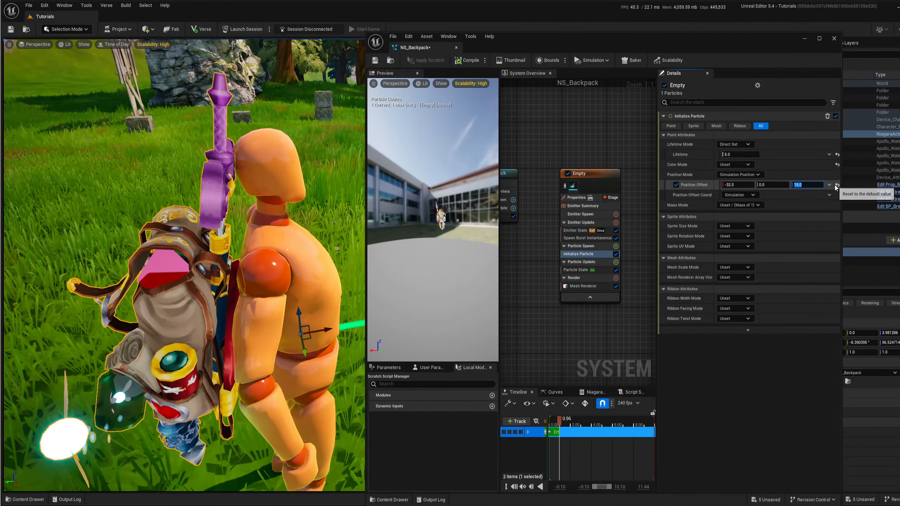
pyautogui.click(375, 61)
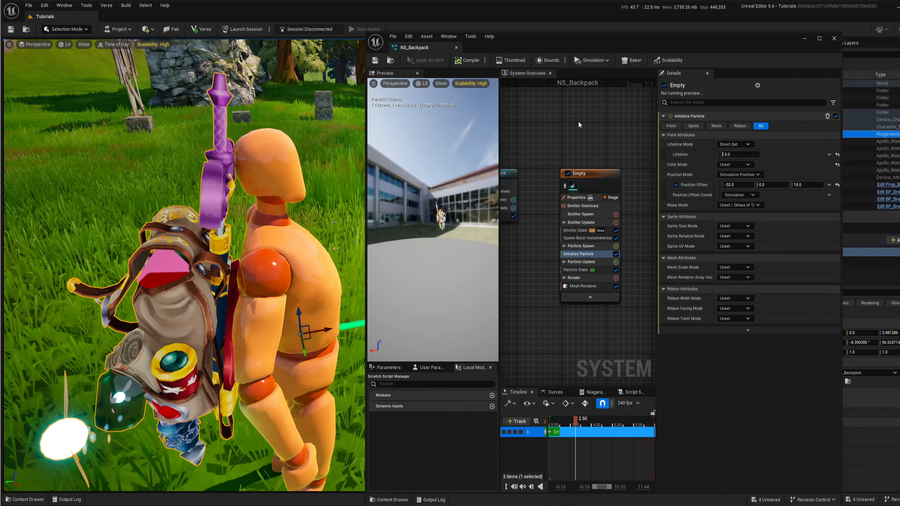
# Close the NS_Backpack editor and select the VFX Powerup device in the level.
pyautogui.click(456, 47)
pyautogui.moveTo(390, 248); pyautogui.dragTo(461, 284, button='right')
pyautogui.click(438, 250)
pyautogui.moveTo(368, 156)
pyautogui.mouseDown(button='right')
pyautogui.moveTo(370, 177)
pyautogui.moveTo(368, 156)
pyautogui.mouseUp(button='right')
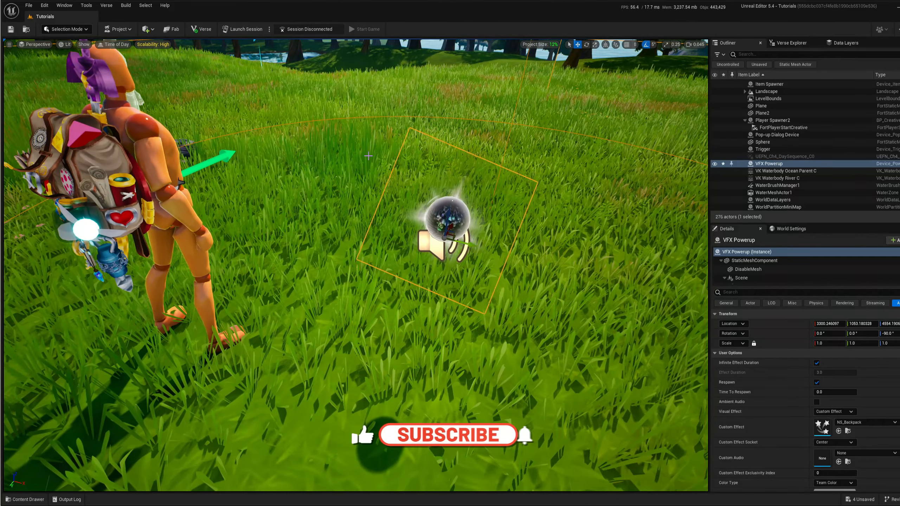
# Launch a session, start the game to check the backpack's position on the player, and return to the editor.
pyautogui.click(237, 30)
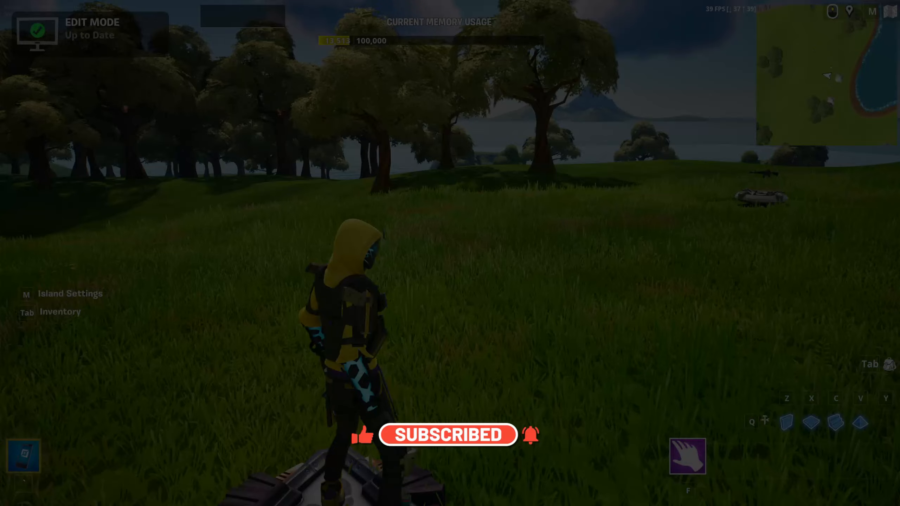
pyautogui.press('Escape')
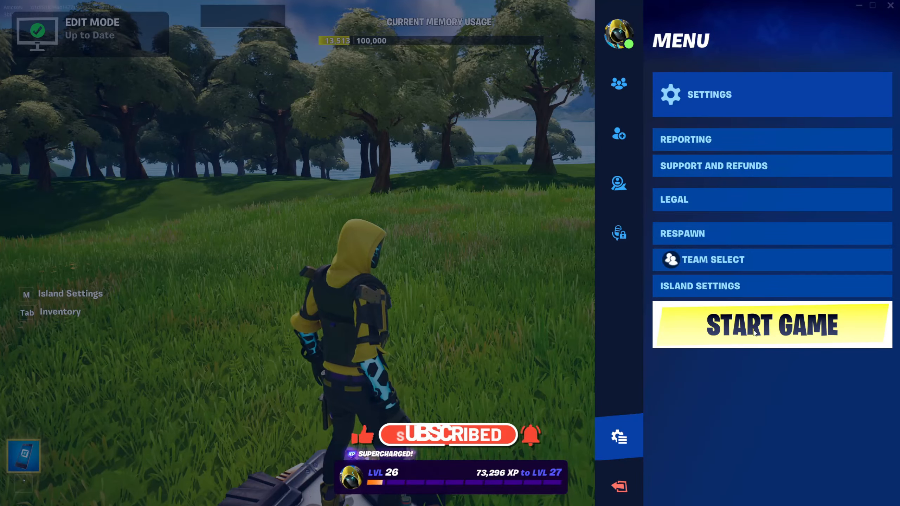
pyautogui.click(754, 332)
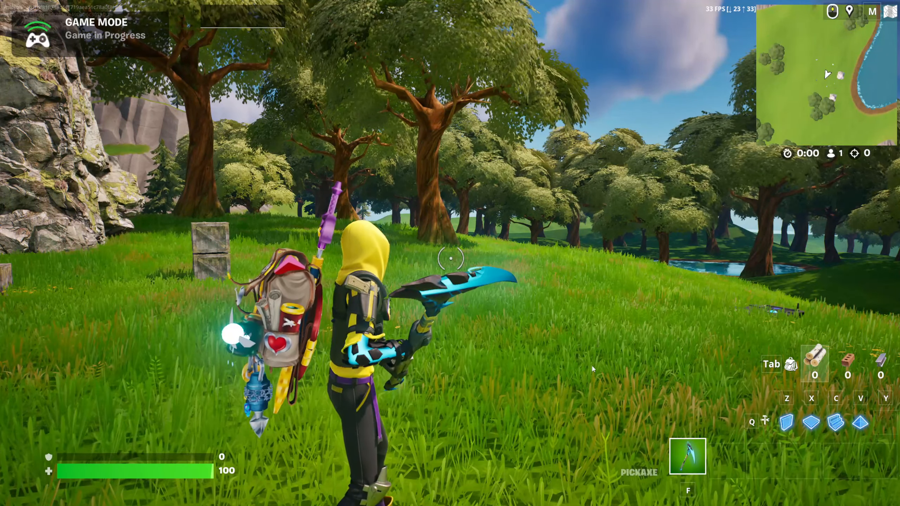
pyautogui.press('Escape')
pyautogui.click(707, 300)
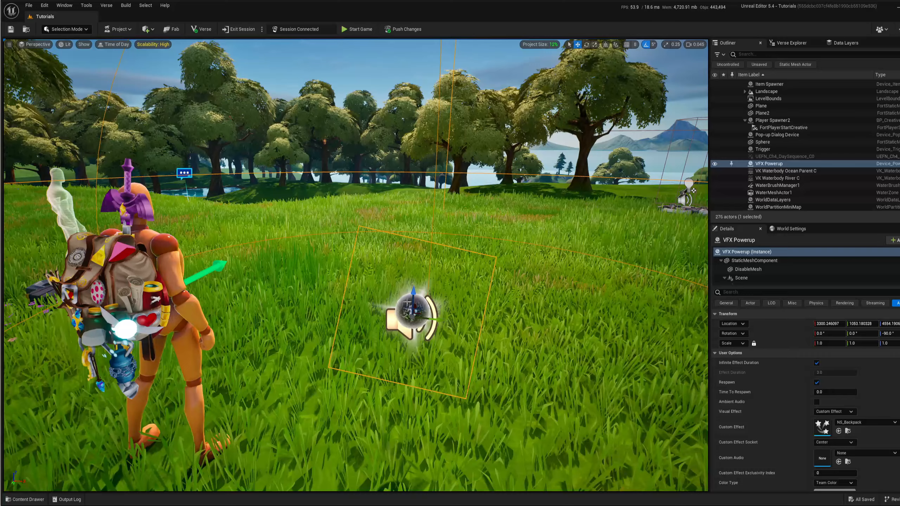
# Select the NS Backpack actor on the mannequin and move it backward, away from the back, to a Y location of about -5.2.
pyautogui.moveTo(405, 301); pyautogui.dragTo(269, 301, button='right')
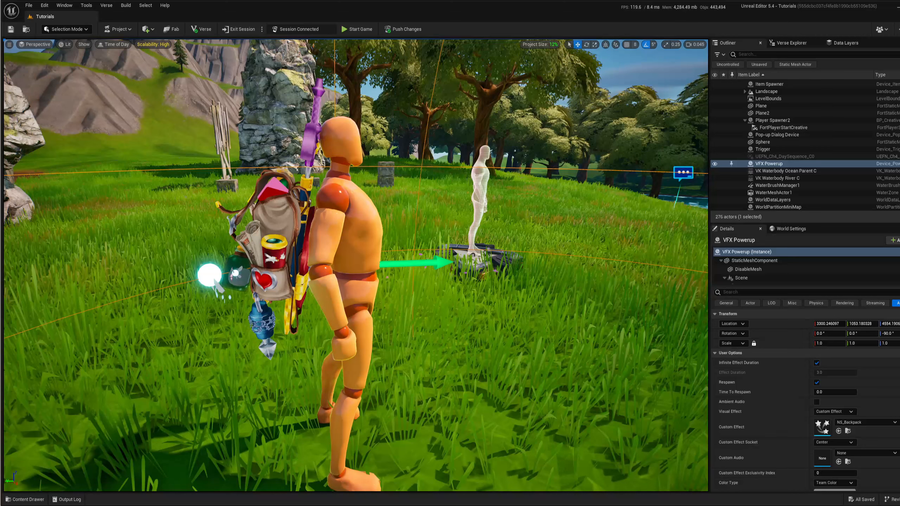
pyautogui.moveTo(689, 100)
pyautogui.mouseDown()
pyautogui.moveTo(662, 116)
pyautogui.moveTo(617, 121)
pyautogui.moveTo(619, 132)
pyautogui.moveTo(616, 121)
pyautogui.moveTo(682, 115)
pyautogui.moveTo(899, 138)
pyautogui.mouseUp()
pyautogui.moveTo(355, 241)
pyautogui.mouseDown(button='right')
pyautogui.moveTo(333, 241)
pyautogui.moveTo(342, 232)
pyautogui.mouseUp(button='right')
pyautogui.click(351, 230)
pyautogui.moveTo(428, 266); pyautogui.dragTo(427, 266, button='right')
pyautogui.press('d')
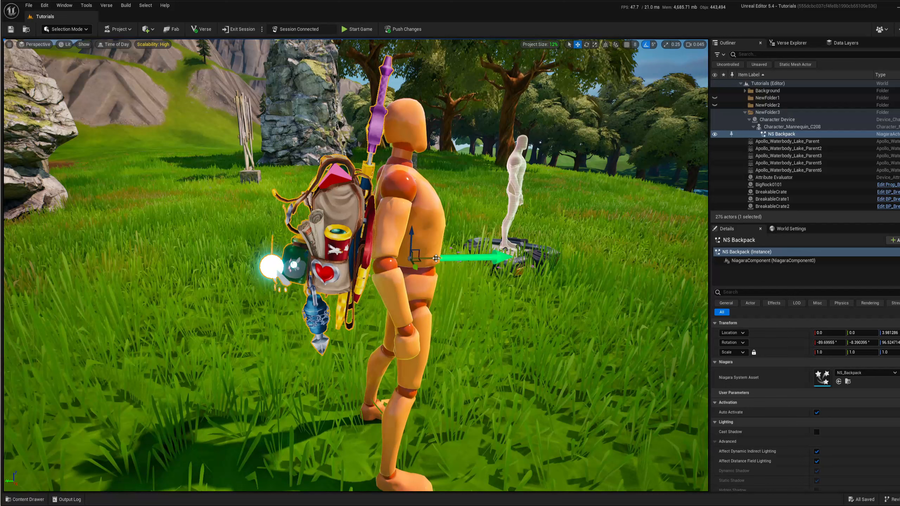
pyautogui.moveTo(436, 258); pyautogui.dragTo(423, 258)
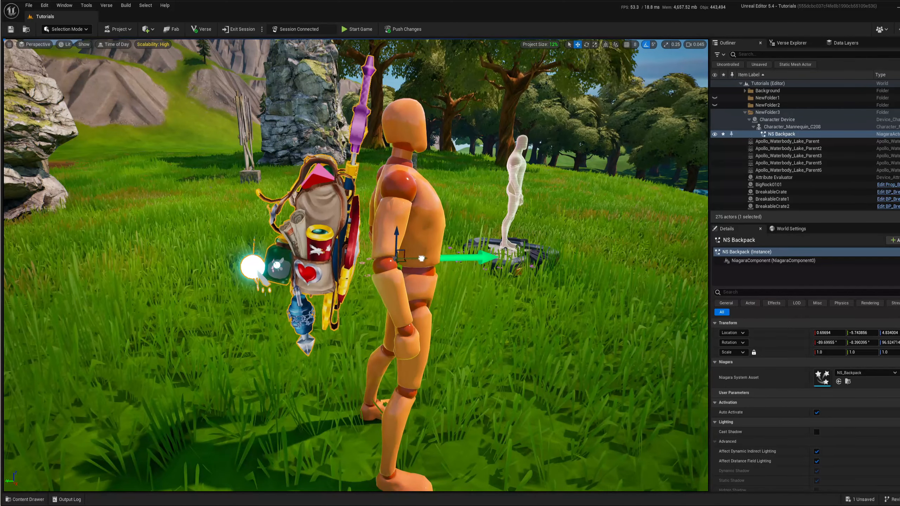
pyautogui.moveTo(419, 258); pyautogui.dragTo(367, 211, button='right')
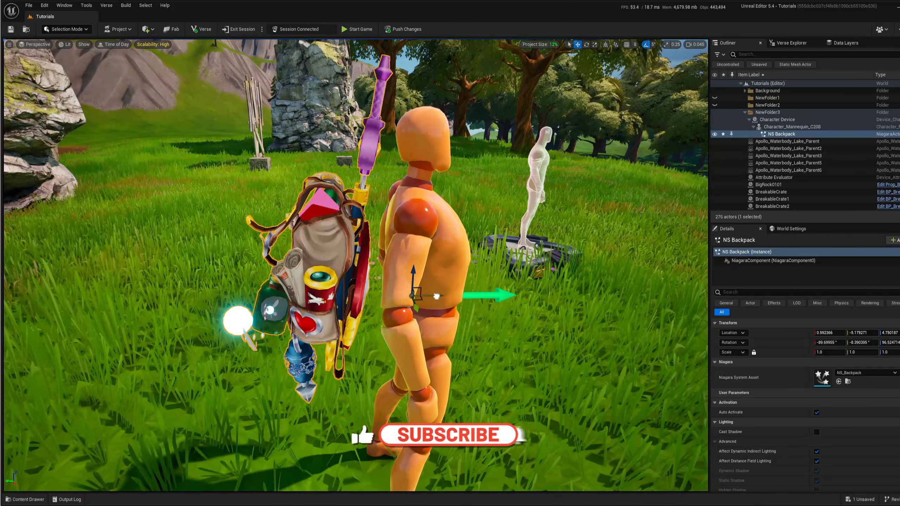
pyautogui.moveTo(382, 242); pyautogui.dragTo(350, 258, button='right')
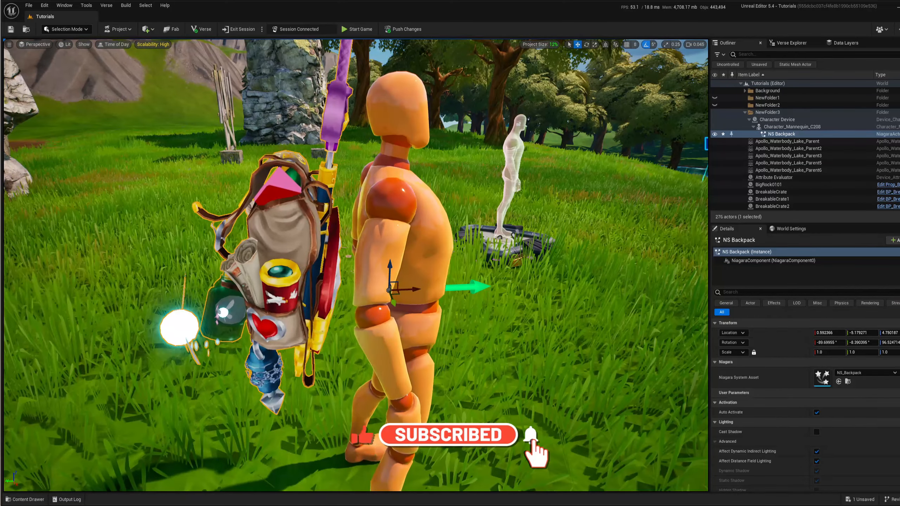
# Reopen the NS_Backpack Niagara system, keeping its editor window beside the backpack in the level view, and bring the Empty emitter into view.
pyautogui.doubleClick(822, 378)
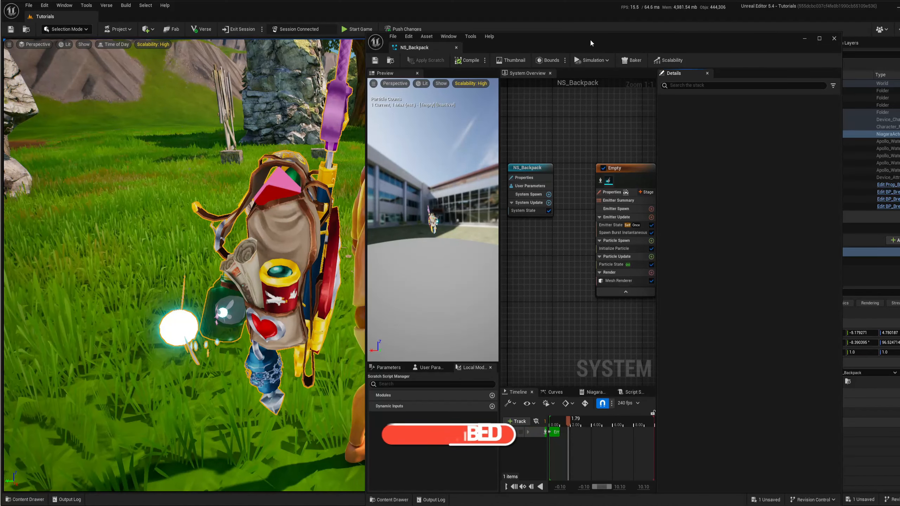
pyautogui.moveTo(591, 43); pyautogui.dragTo(621, 34)
pyautogui.moveTo(602, 258); pyautogui.dragTo(564, 258, button='right')
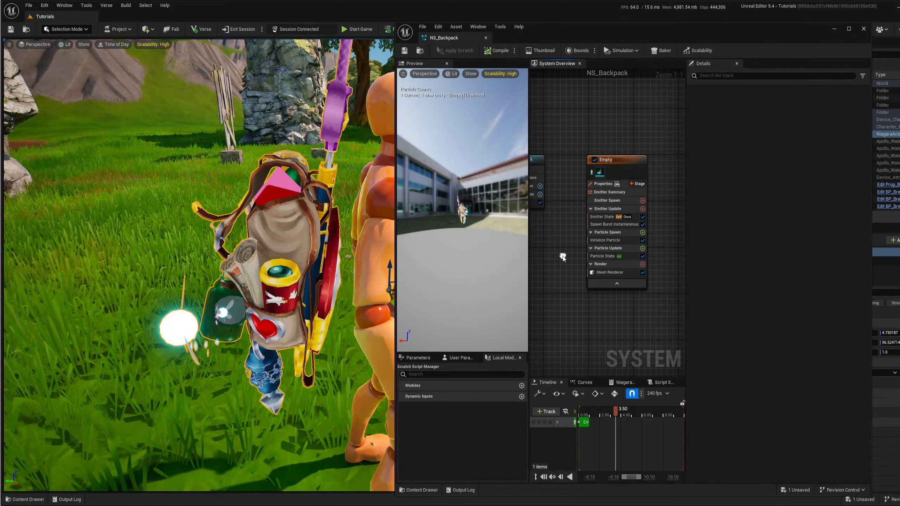